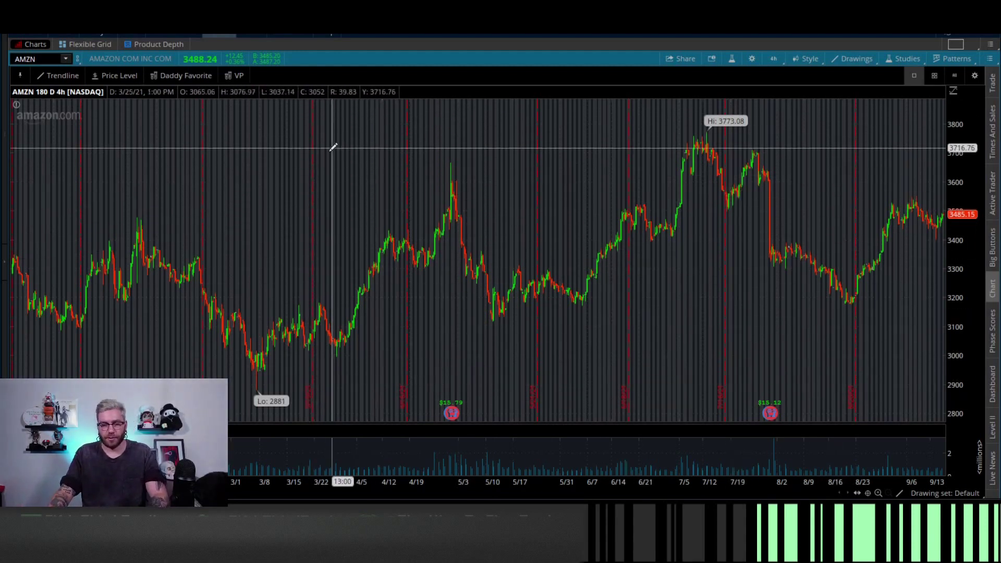
# - Zoom the chart into 7/27–8/11 and set My Tools to Off in Chart Settings
pyautogui.moveTo(816, 188); pyautogui.dragTo(757, 180)
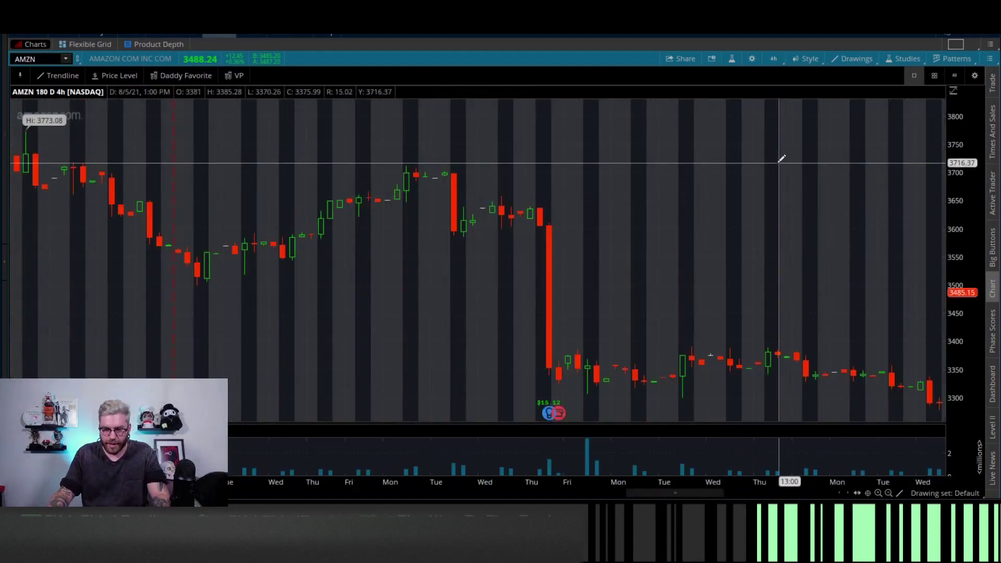
pyautogui.press('Escape')
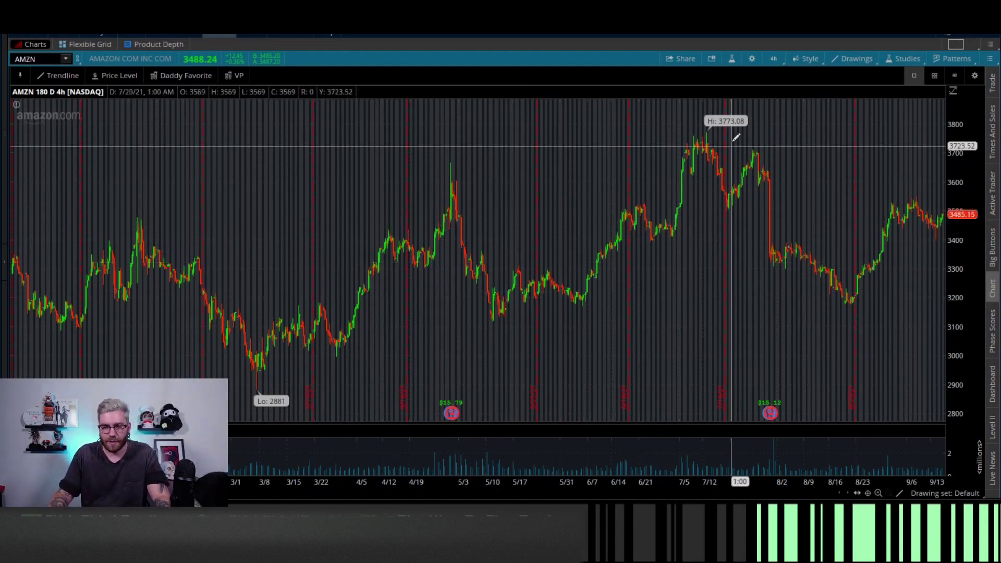
pyautogui.click(752, 60)
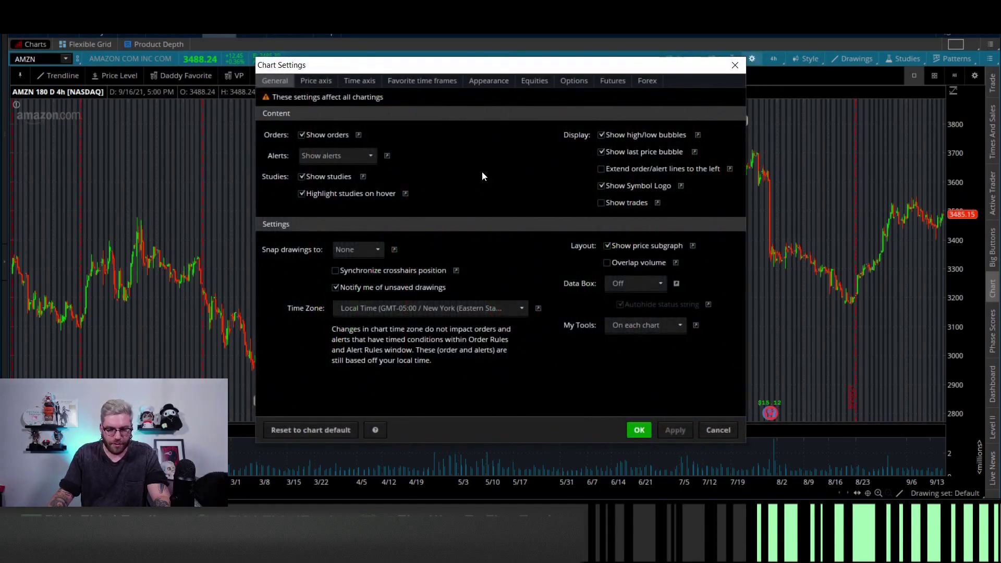
pyautogui.click(652, 324)
pyautogui.click(639, 343)
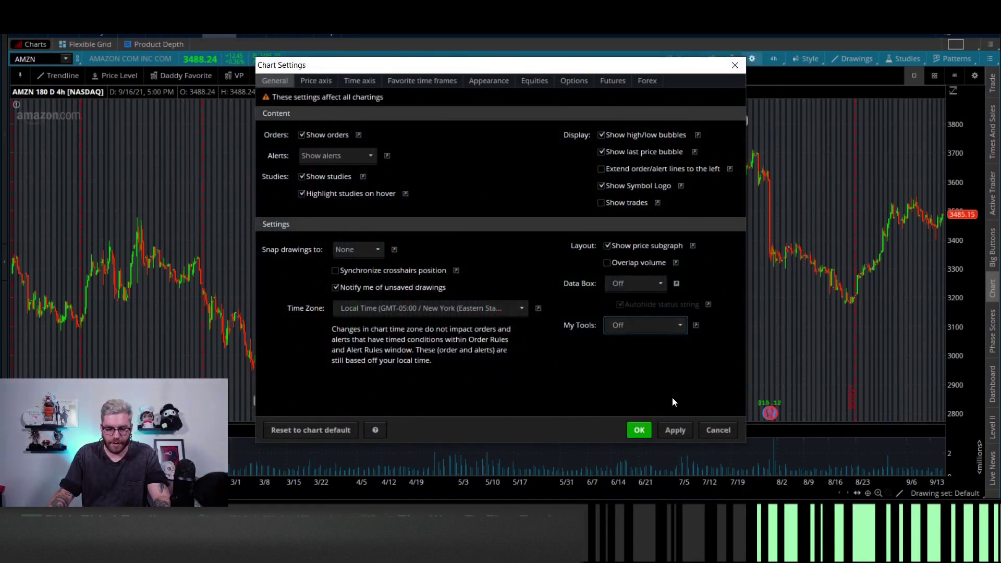
pyautogui.click(676, 430)
pyautogui.click(640, 430)
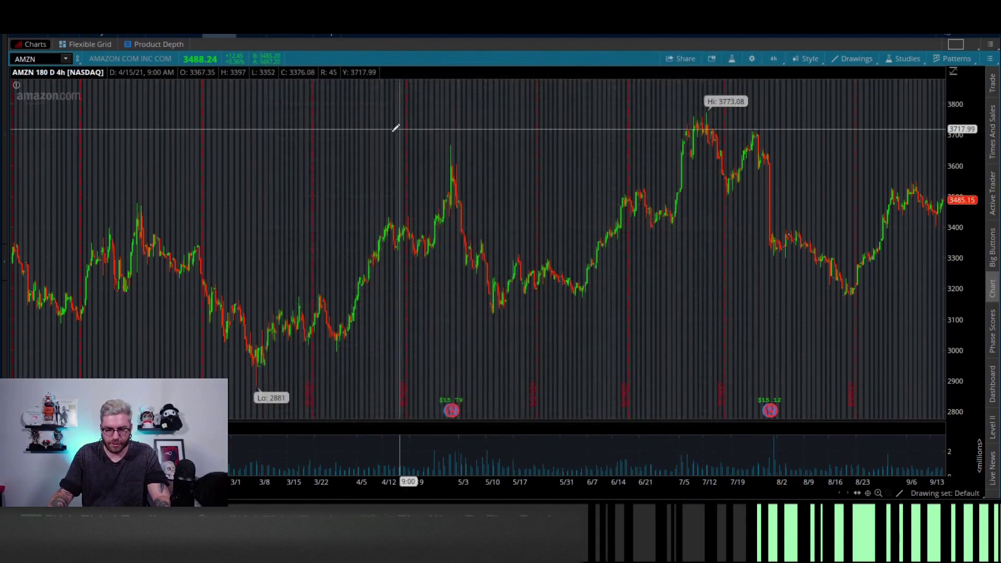
pyautogui.click(753, 59)
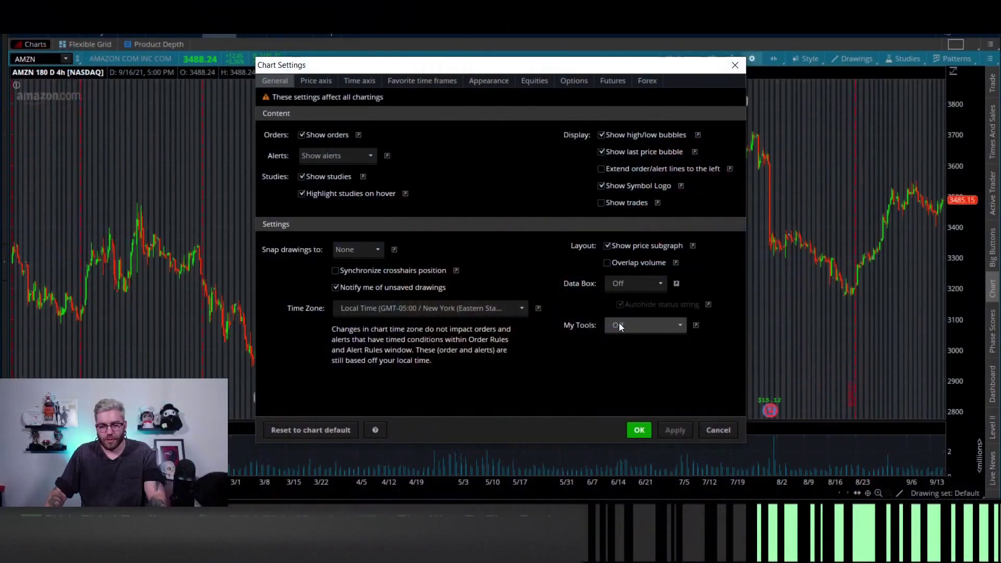
pyautogui.click(728, 430)
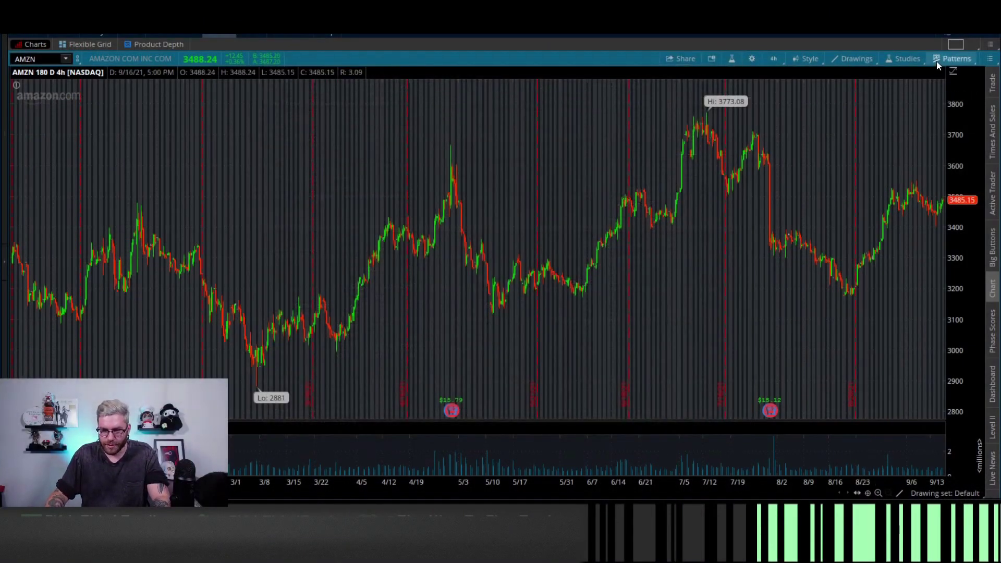
# - Add a volatility study, then remove all studies from the AMZN chart
pyautogui.click(922, 60)
pyautogui.moveTo(884, 94)
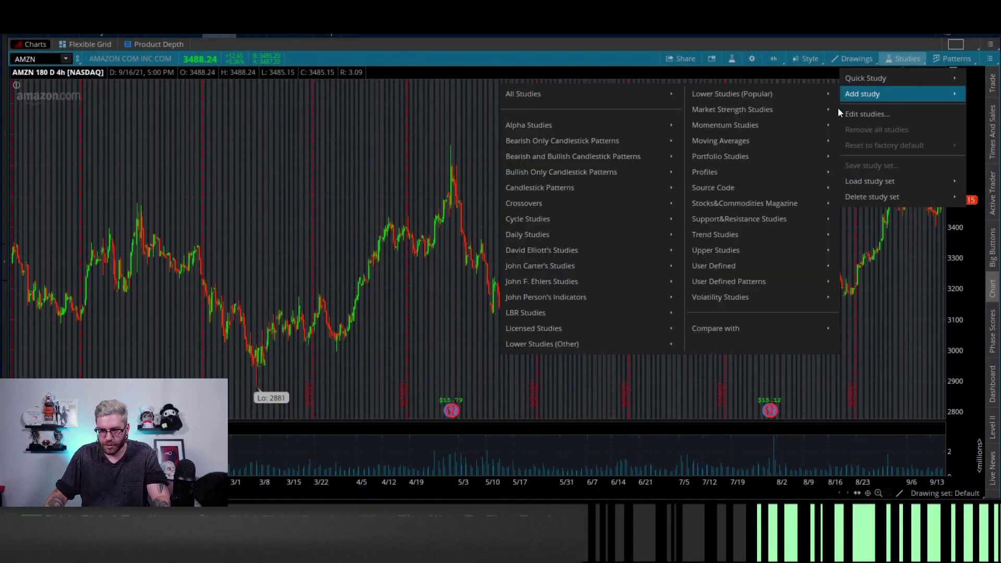
pyautogui.moveTo(761, 297)
pyautogui.click(887, 297)
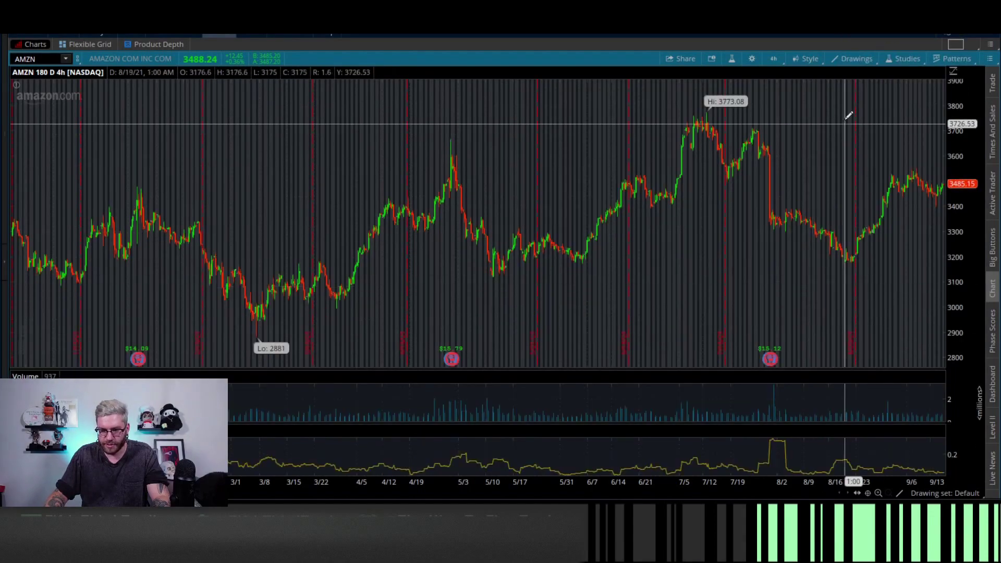
pyautogui.click(895, 59)
pyautogui.click(877, 137)
pyautogui.click(550, 66)
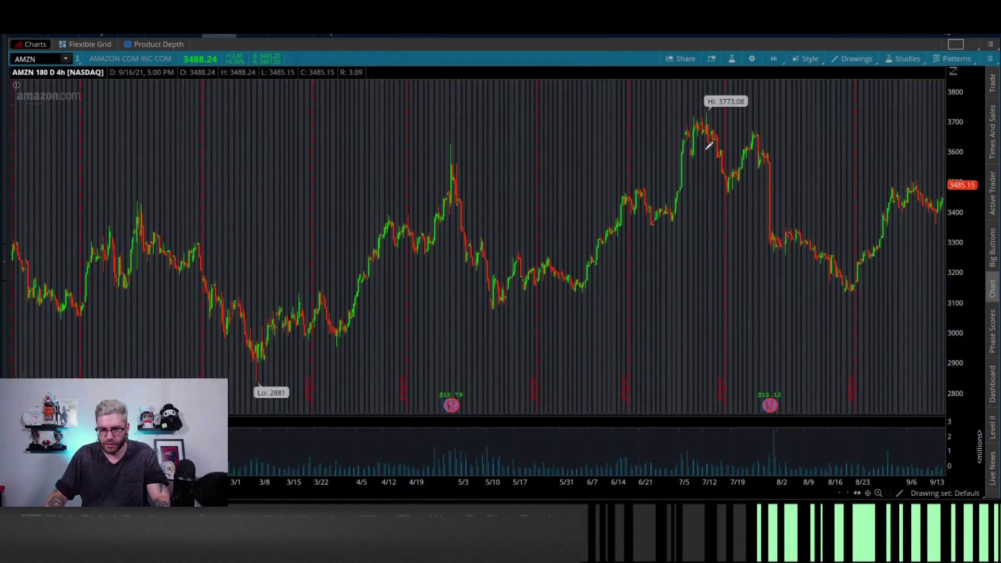
# - Set My Tools to On each chart, then hide and restore the chart's info header
pyautogui.click(752, 60)
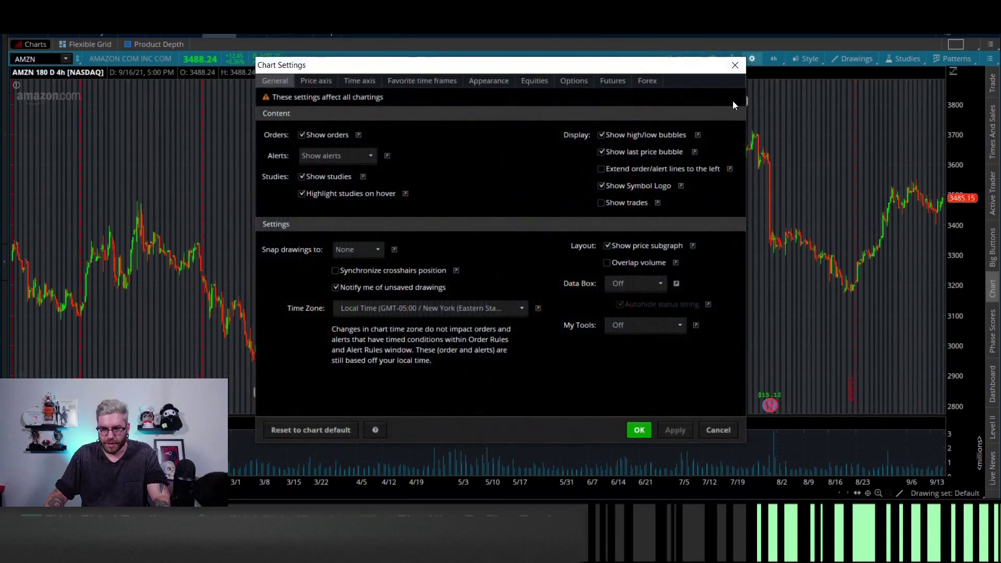
pyautogui.click(642, 323)
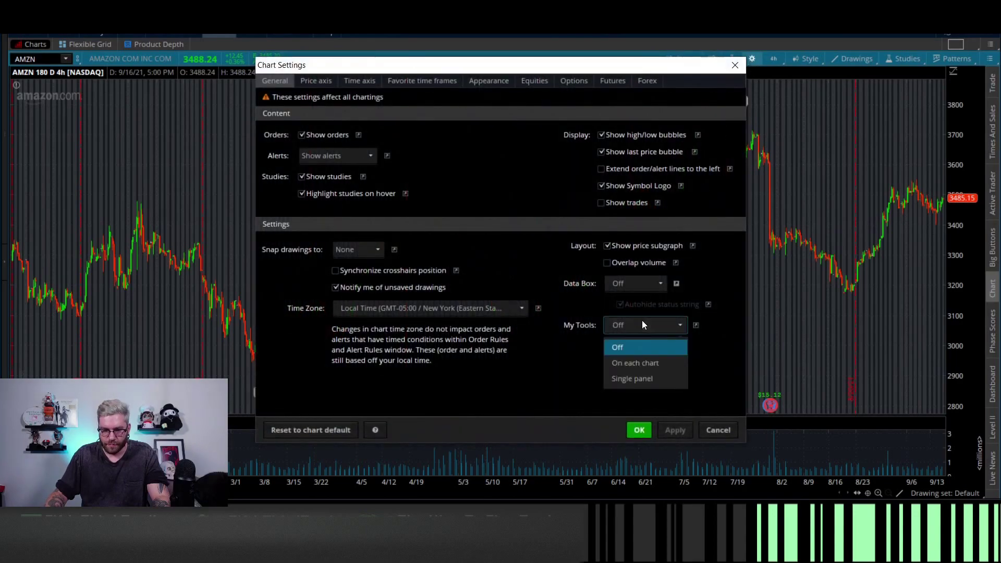
pyautogui.click(643, 364)
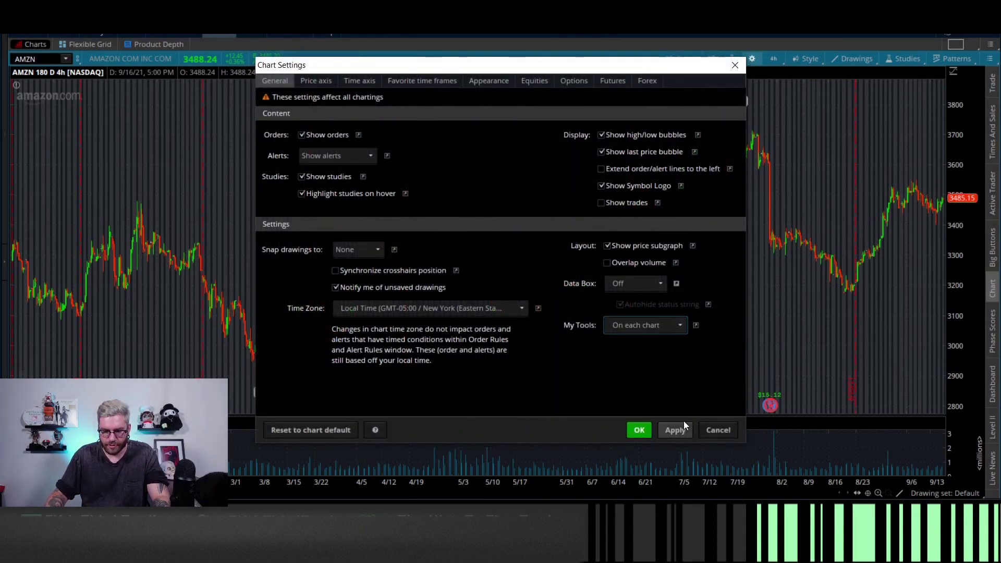
pyautogui.click(639, 430)
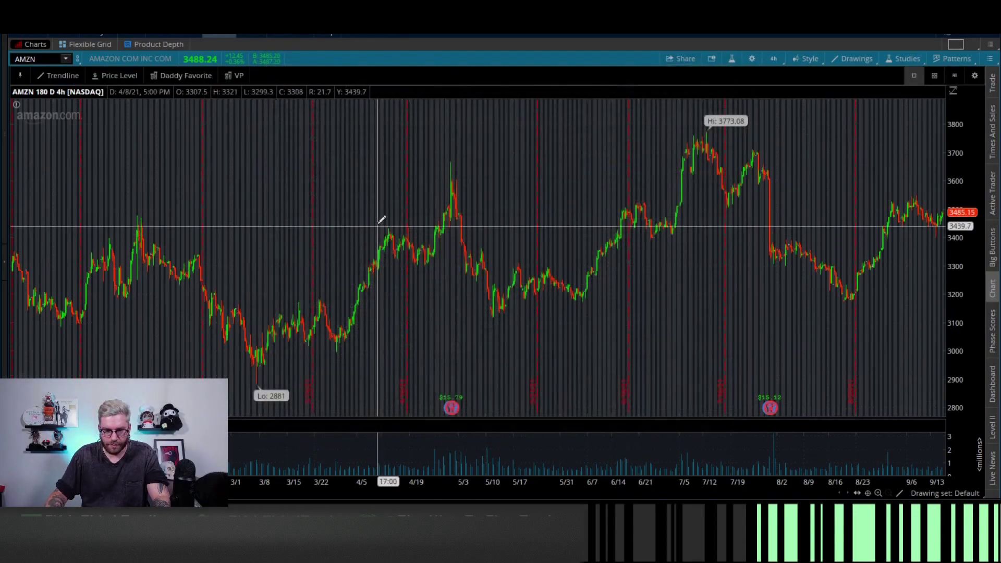
pyautogui.click(19, 73)
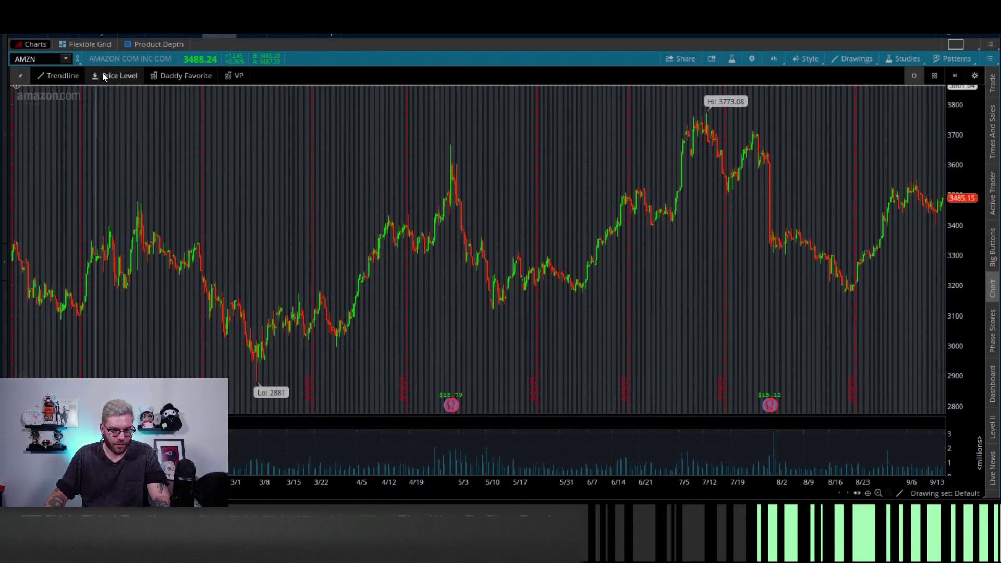
pyautogui.click(21, 77)
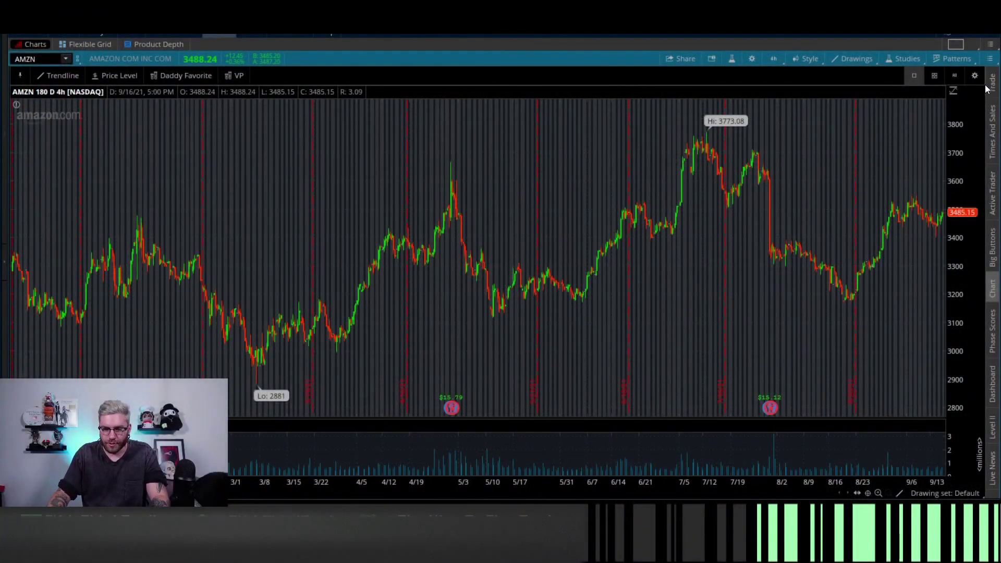
# - Add Cycle Brackets as a new quick drawing shortcut
pyautogui.click(978, 81)
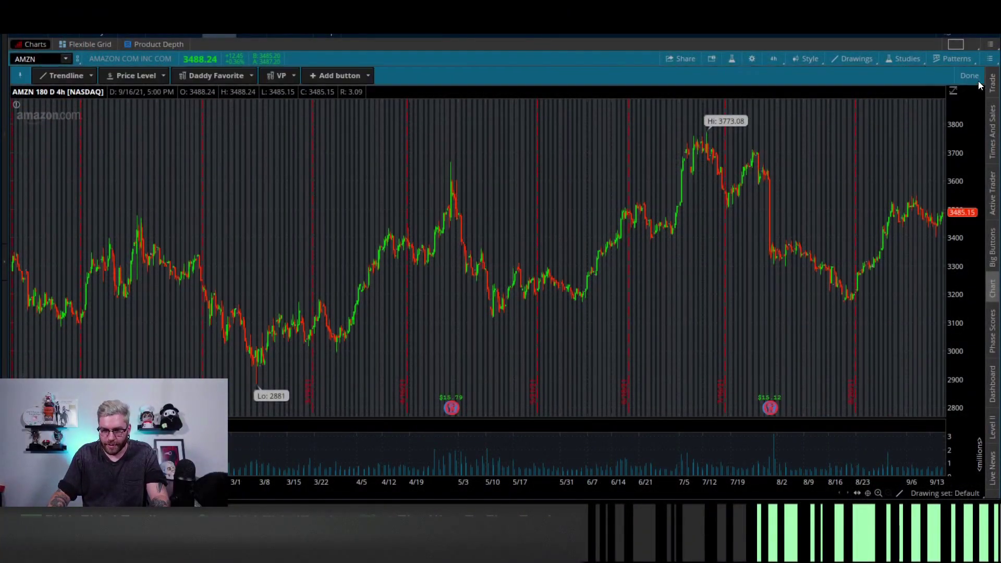
pyautogui.click(342, 77)
pyautogui.moveTo(386, 82)
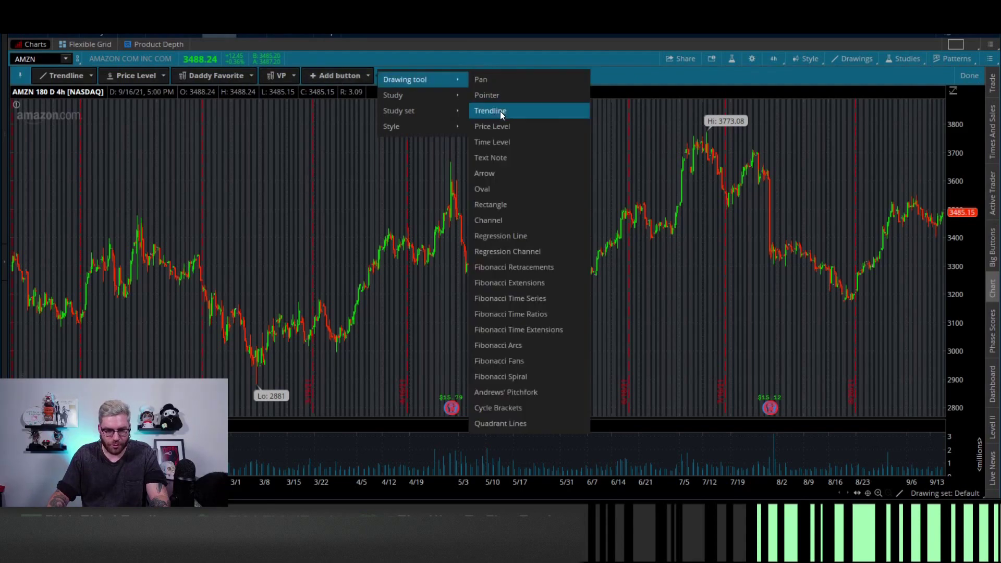
pyautogui.click(521, 409)
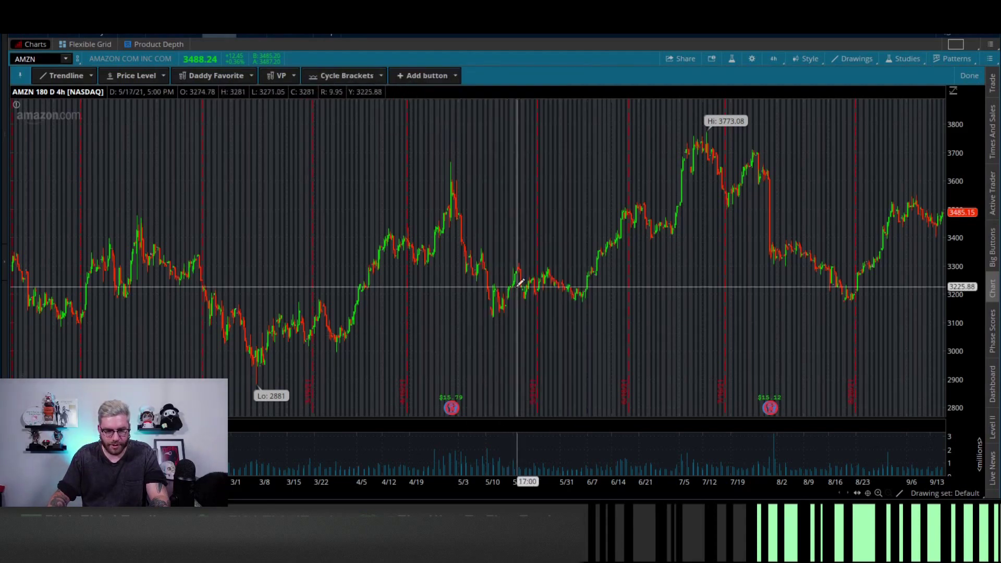
pyautogui.click(962, 77)
# - Try a cycle bracket and price level lines near 3400, cancelling them
pyautogui.click(292, 76)
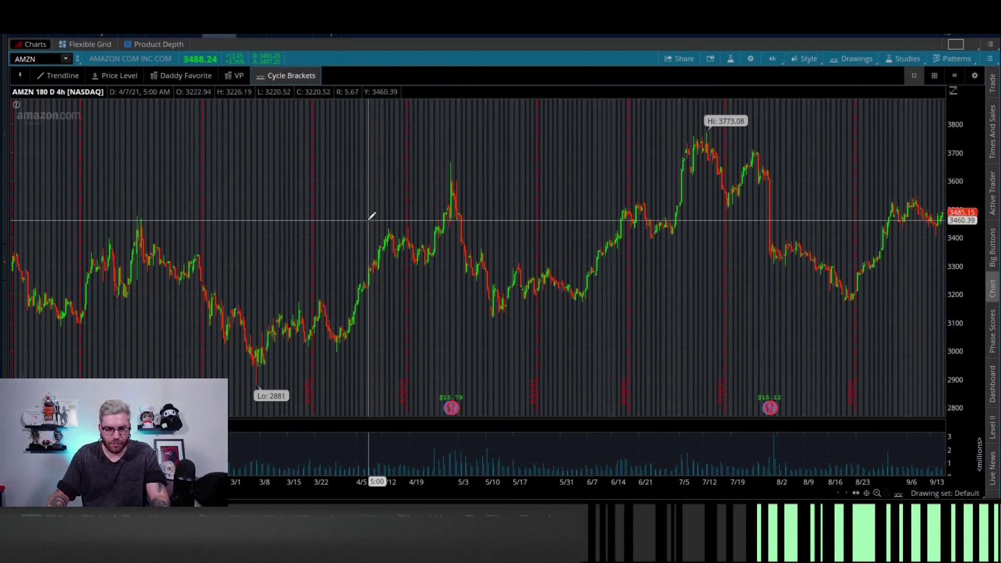
pyautogui.click(368, 217)
pyautogui.press('Escape')
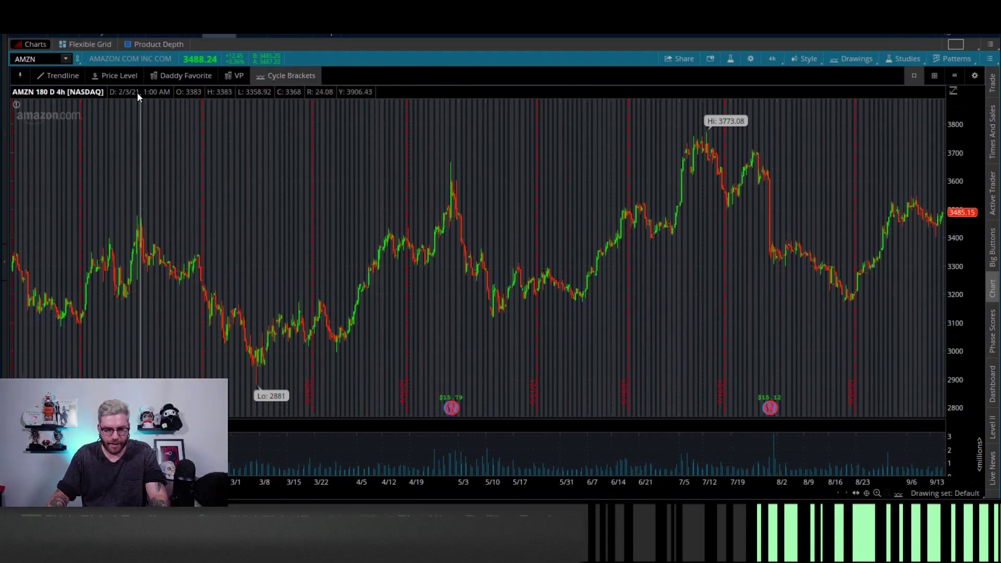
pyautogui.click(130, 76)
pyautogui.click(350, 242)
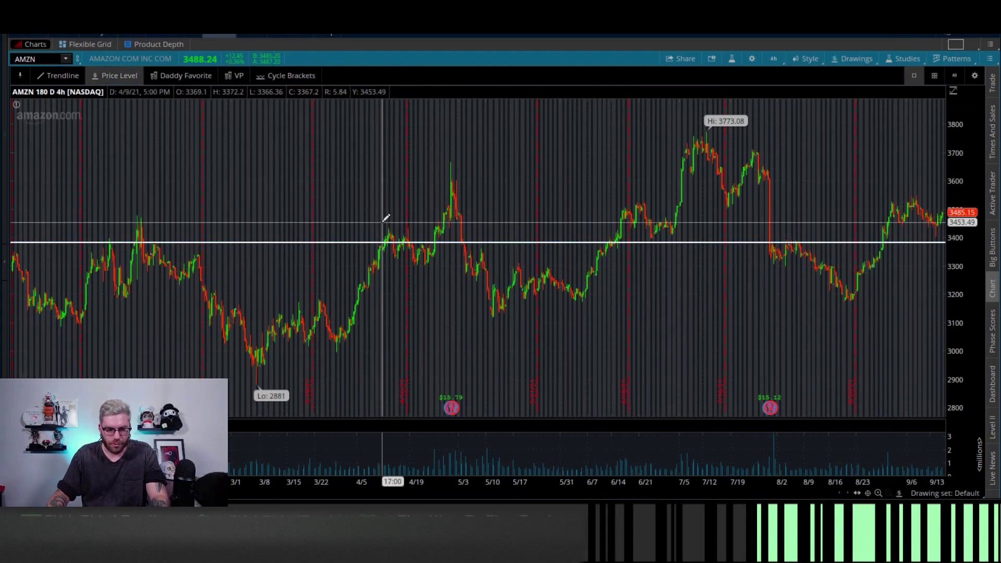
pyautogui.click(384, 222)
pyautogui.hotkey('ctrl', 'z')
# - Try a March-to-May downward trendline, undo the last price level, and review the Drawings menu
pyautogui.click(59, 76)
pyautogui.click(241, 140)
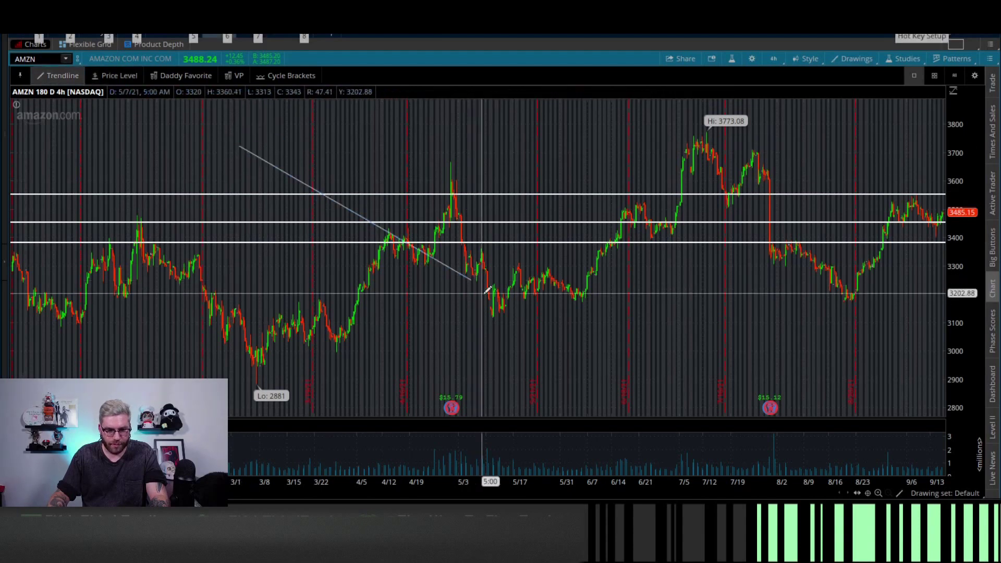
pyautogui.press('Escape')
pyautogui.hotkey('ctrl', 'z')
pyautogui.click(851, 59)
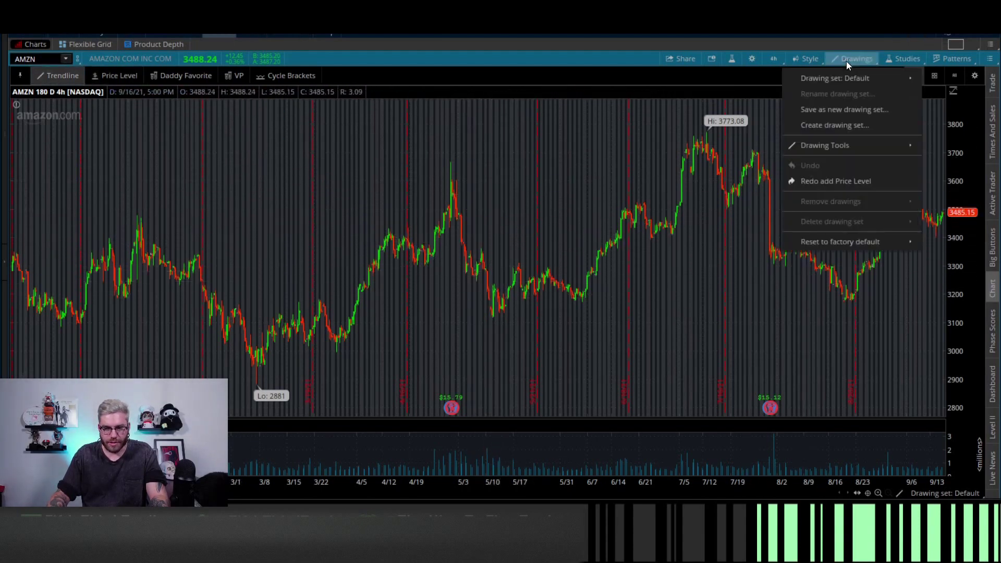
pyautogui.moveTo(873, 150)
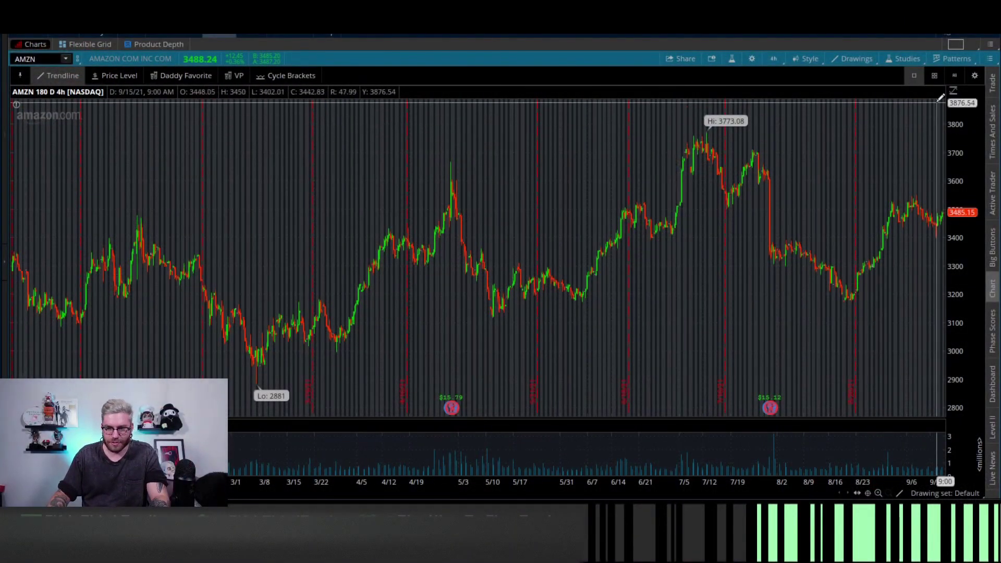
# - Browse moving average studies, delete the Cycle Brackets shortcut, and bring up Chart Settings
pyautogui.click(913, 59)
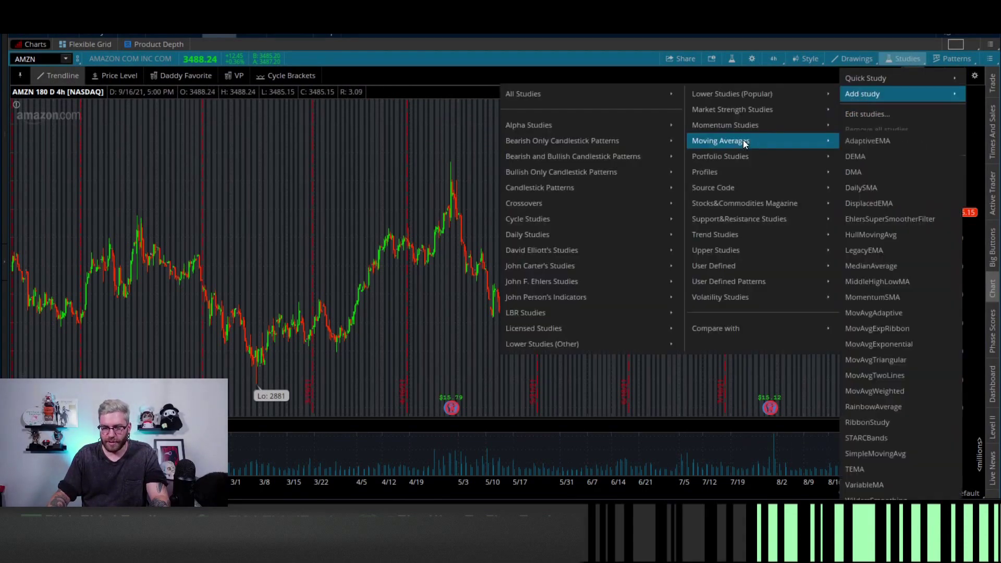
pyautogui.click(357, 81)
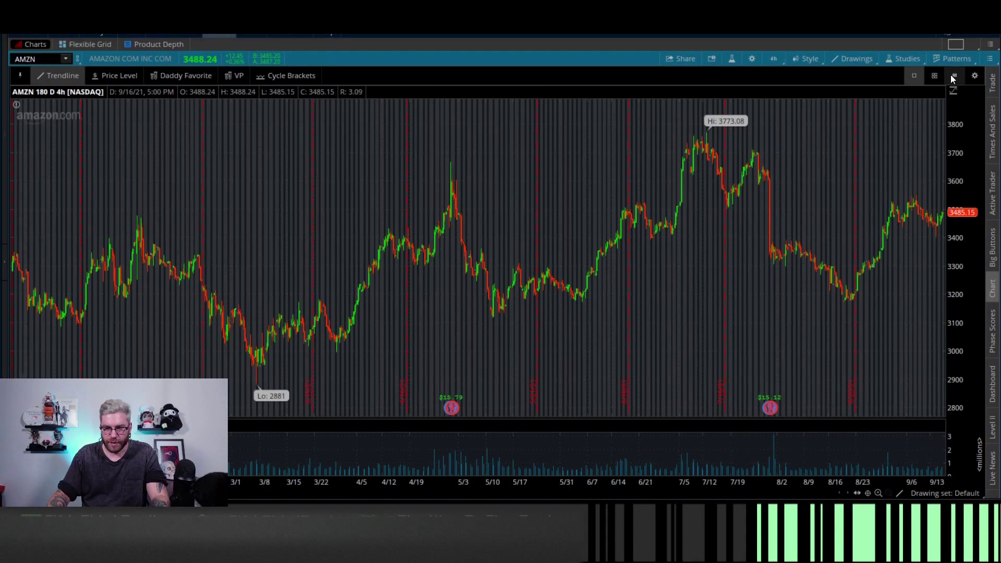
pyautogui.click(974, 76)
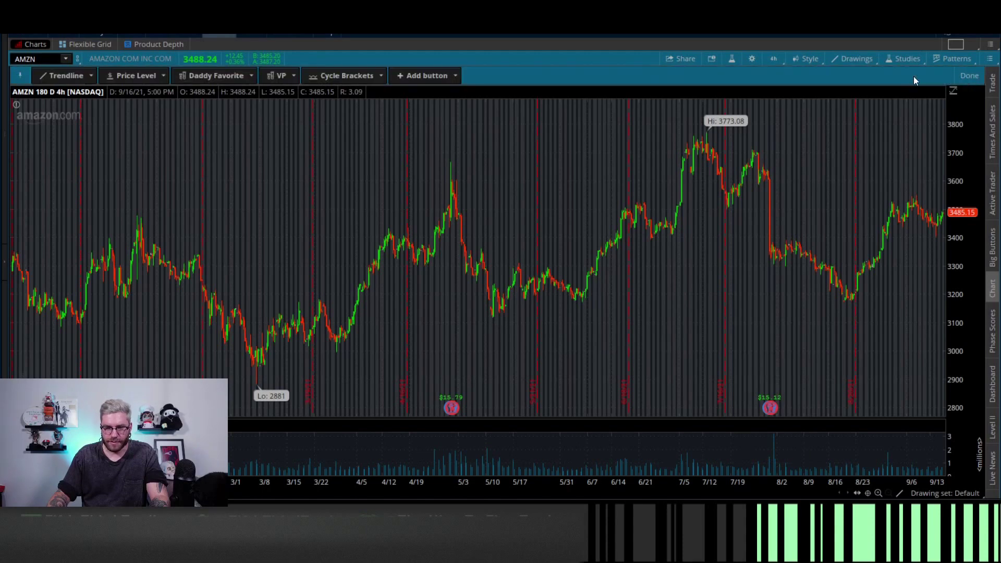
pyautogui.click(379, 77)
pyautogui.click(413, 120)
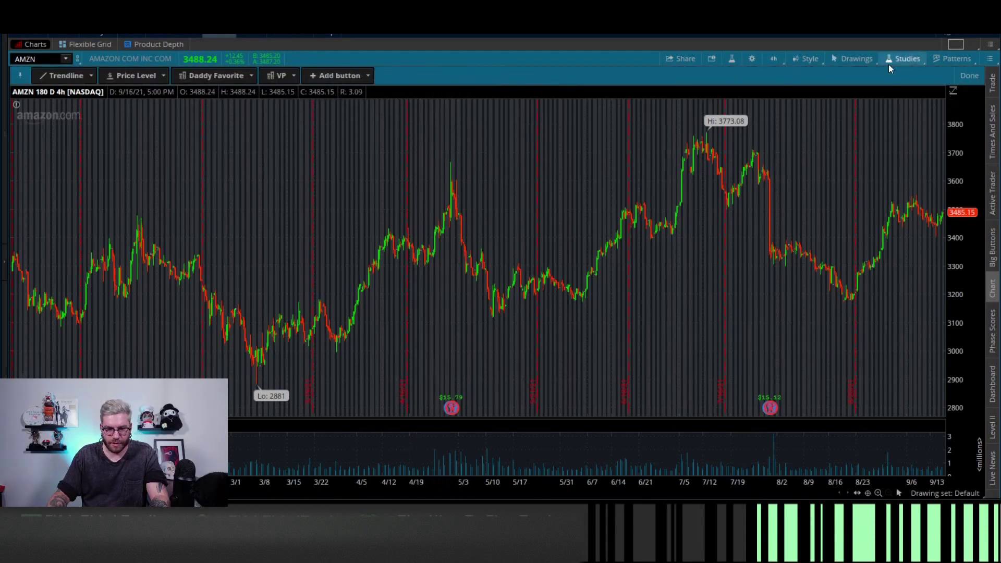
pyautogui.click(969, 75)
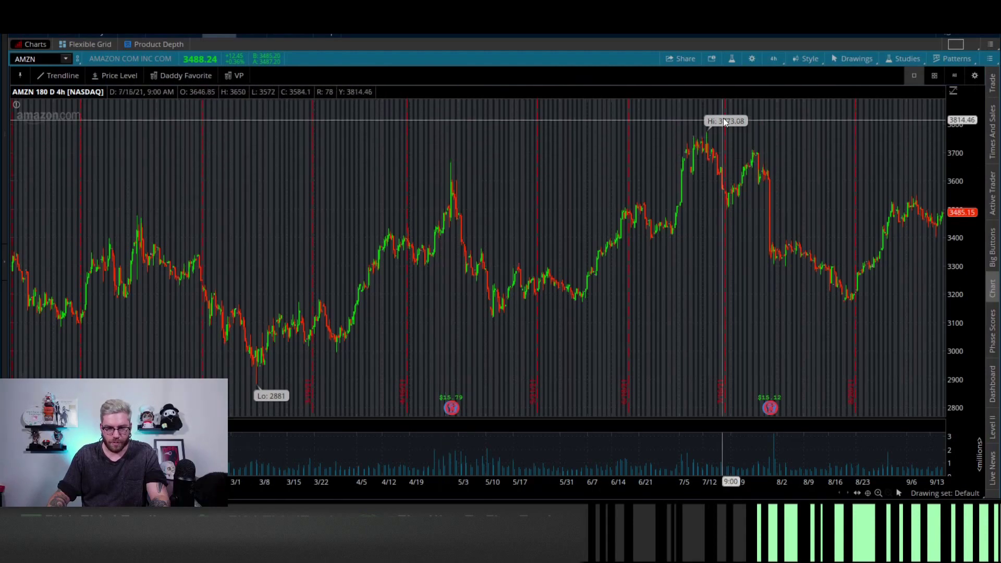
pyautogui.click(752, 59)
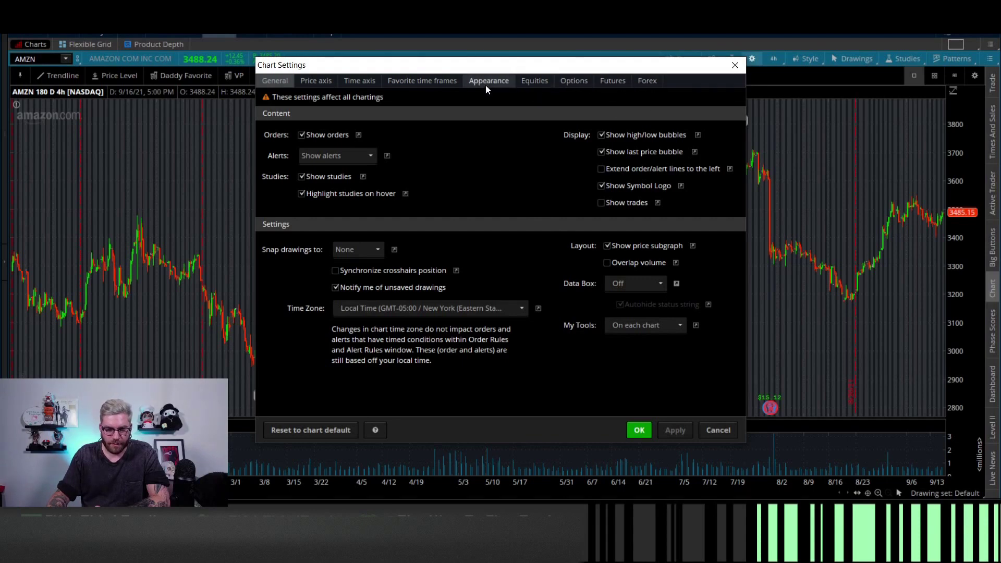
# - Look over the Price axis and Time axis settings, then close Chart Settings with OK
pyautogui.click(334, 83)
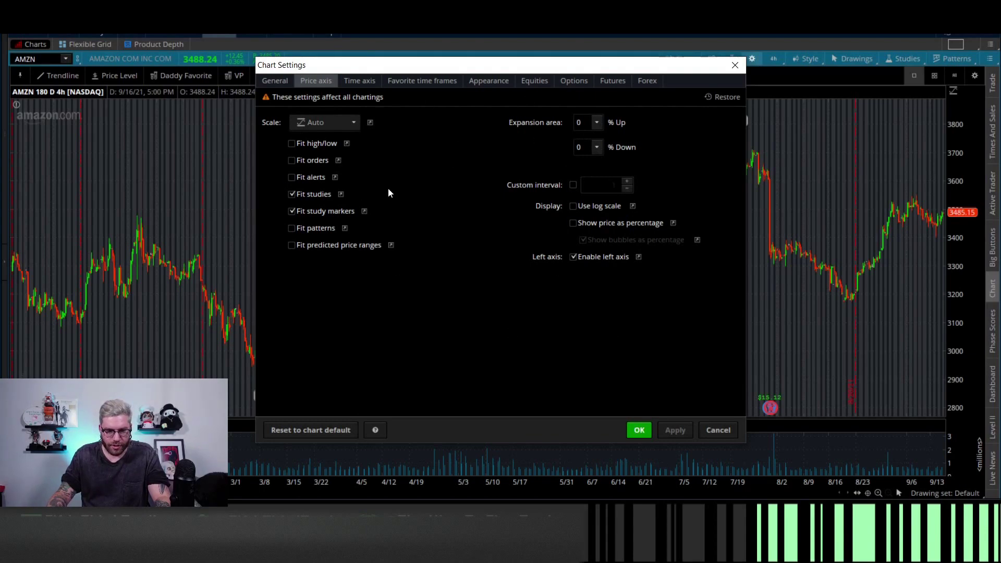
pyautogui.click(362, 82)
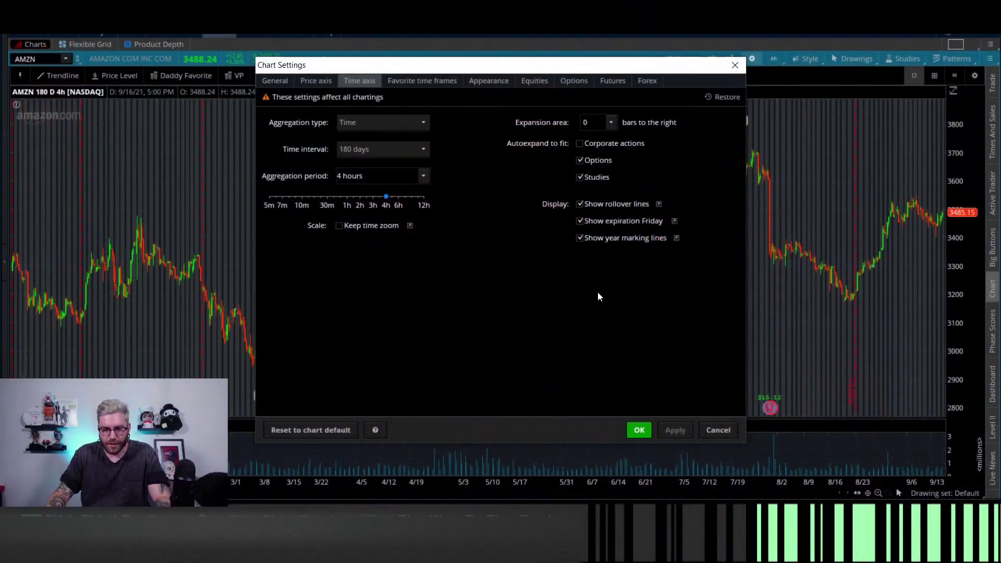
pyautogui.click(640, 431)
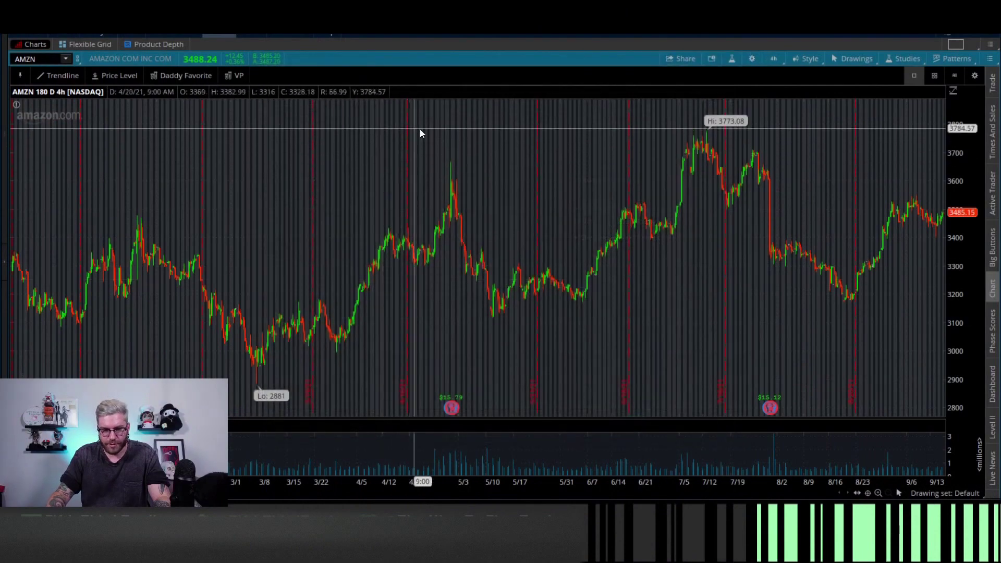
# - Show the quick drawing palette and pan the chart to reveal empty future dates
pyautogui.middleClick(696, 122)
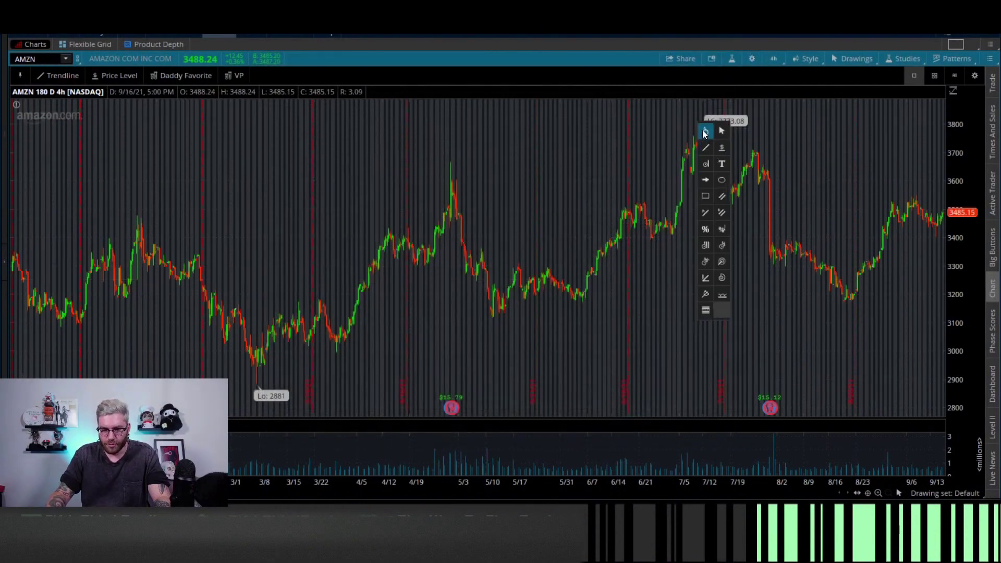
pyautogui.moveTo(751, 217)
pyautogui.mouseDown()
pyautogui.moveTo(618, 233)
pyautogui.moveTo(457, 228)
pyautogui.mouseUp()
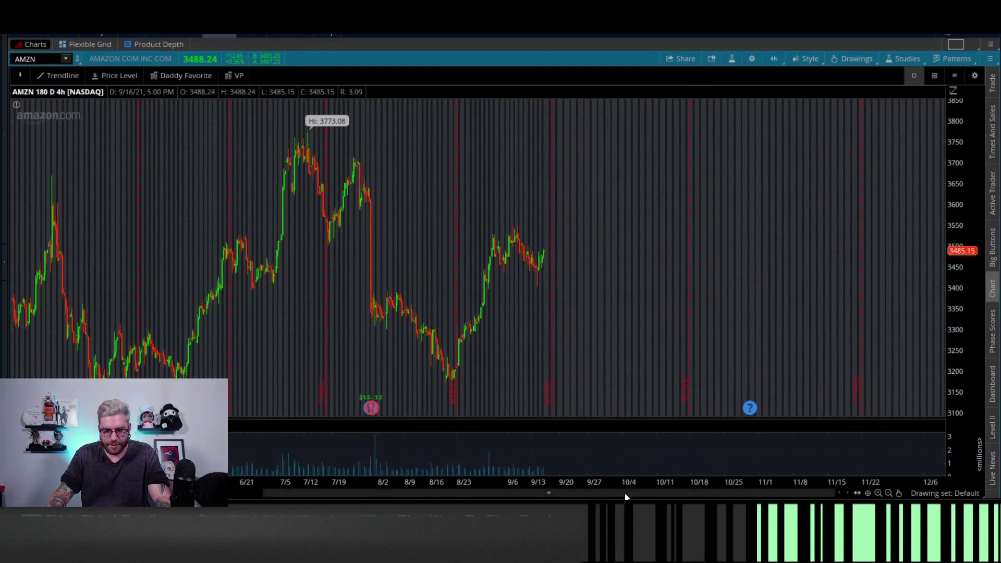
pyautogui.moveTo(626, 497); pyautogui.dragTo(771, 449)
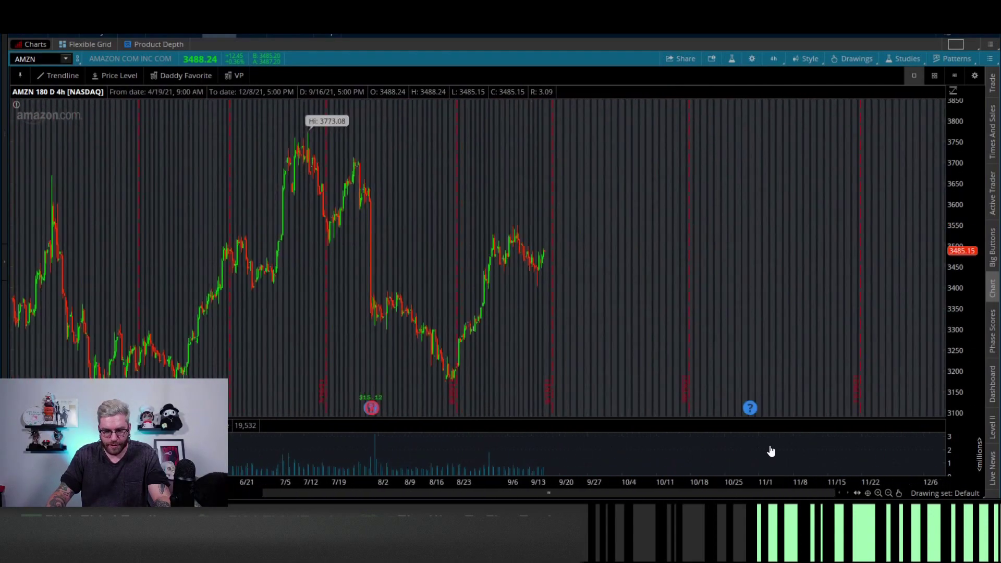
# - Load AAPL, then GOOGL, from the symbol box
pyautogui.write('AAPL')
pyautogui.press('Return')
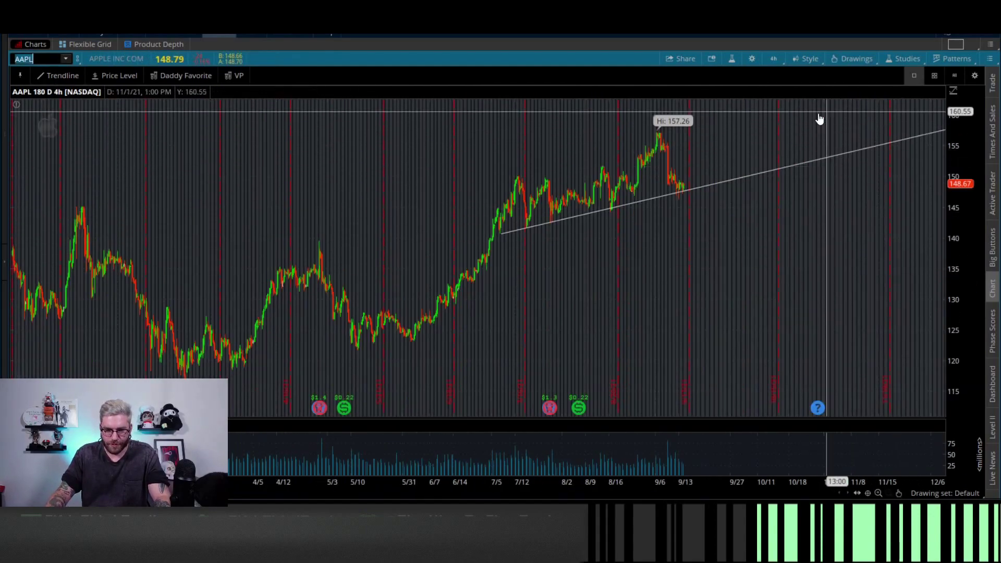
pyautogui.write('GOO')
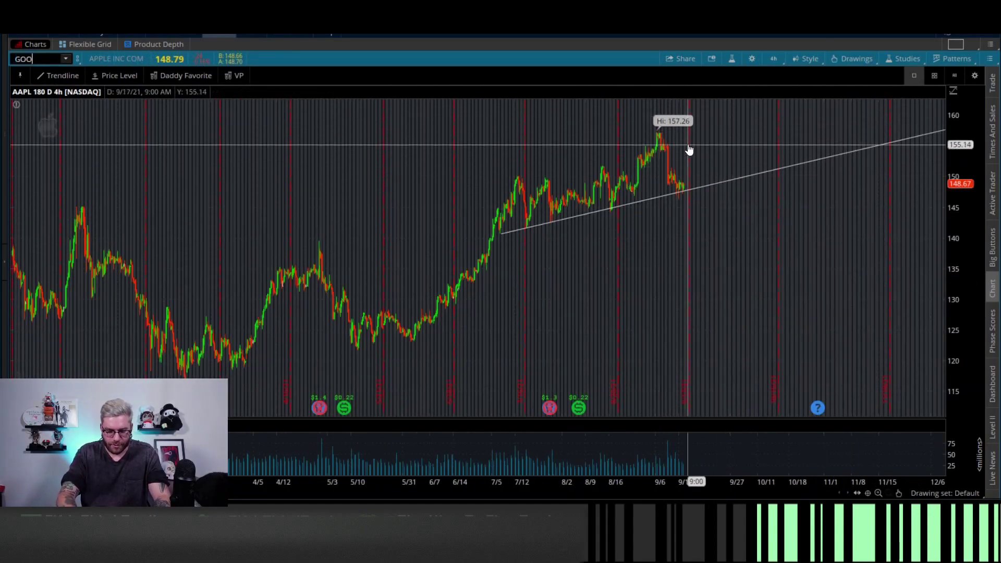
pyautogui.write('GL')
pyautogui.press('Return')
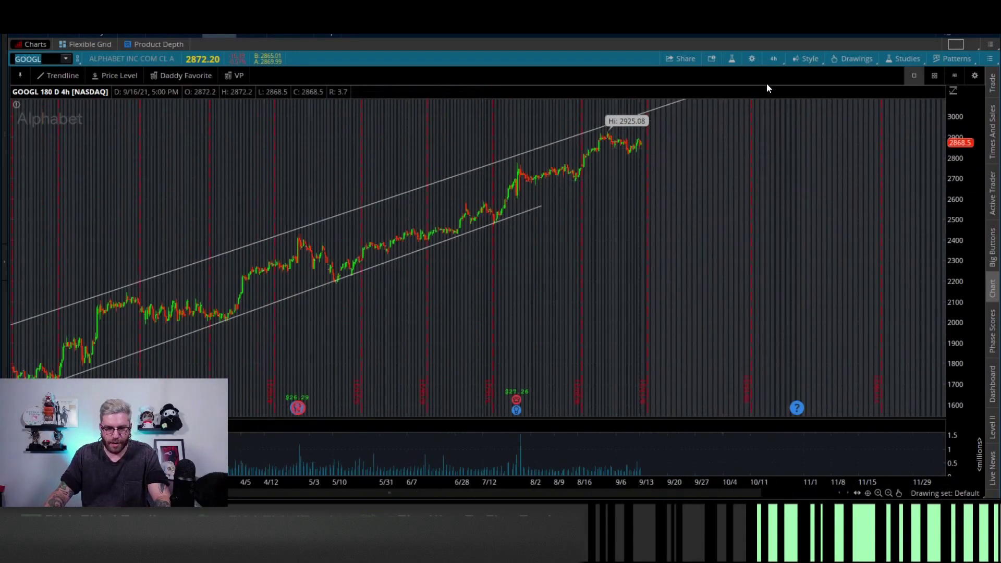
# - Set a 35-bar right expansion area on the Time axis, then return to the favorite time frames list
pyautogui.click(751, 59)
pyautogui.click(368, 83)
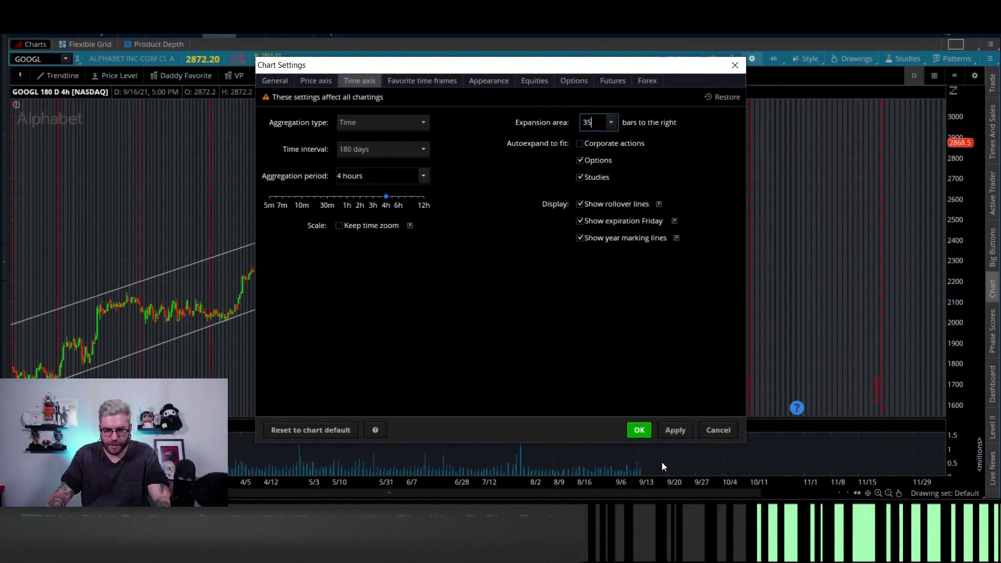
pyautogui.click(676, 431)
pyautogui.click(631, 431)
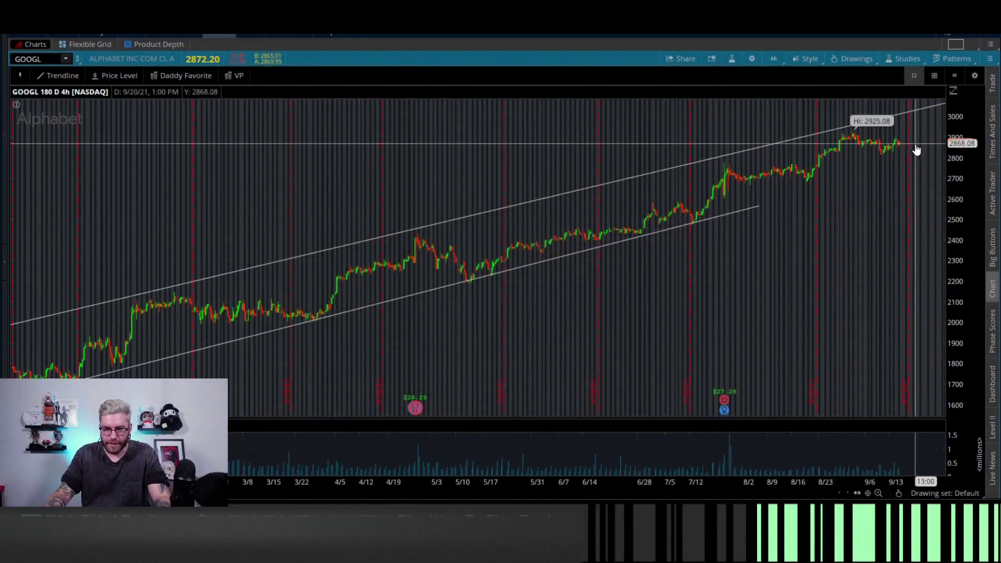
pyautogui.click(751, 60)
pyautogui.click(350, 82)
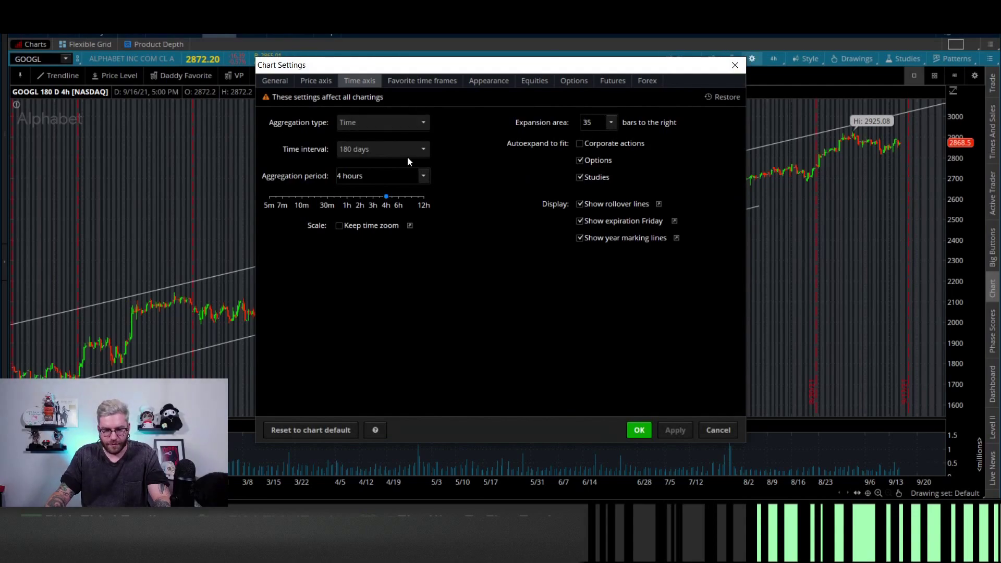
pyautogui.click(428, 83)
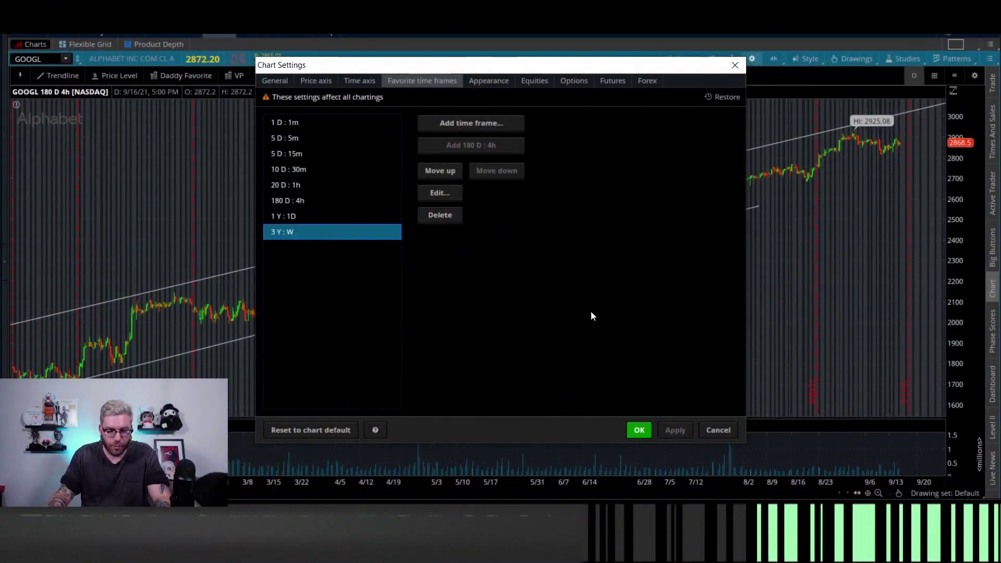
# - Add a 10 Y : 1D favorite time frame
pyautogui.click(457, 124)
pyautogui.click(524, 204)
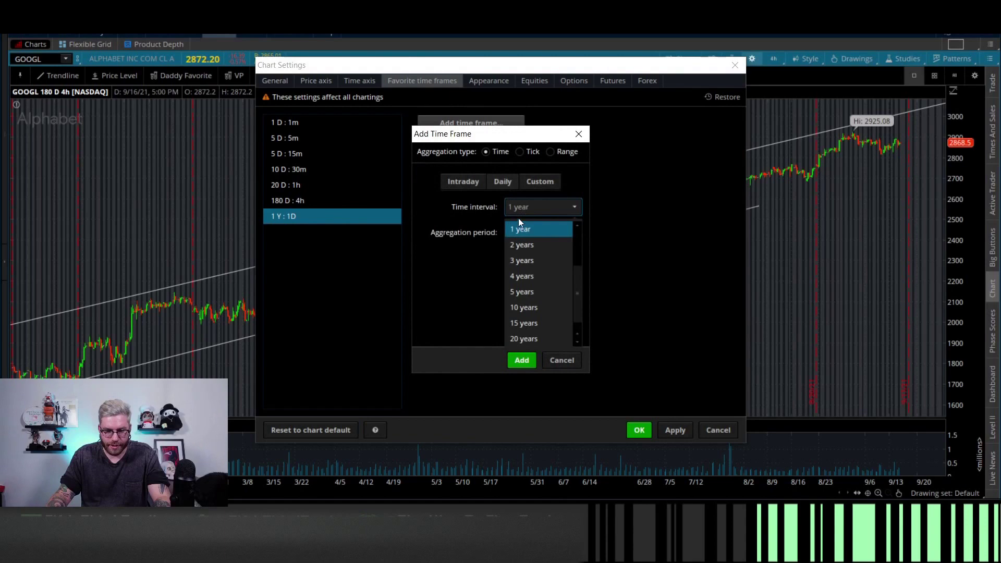
pyautogui.click(524, 308)
pyautogui.click(522, 233)
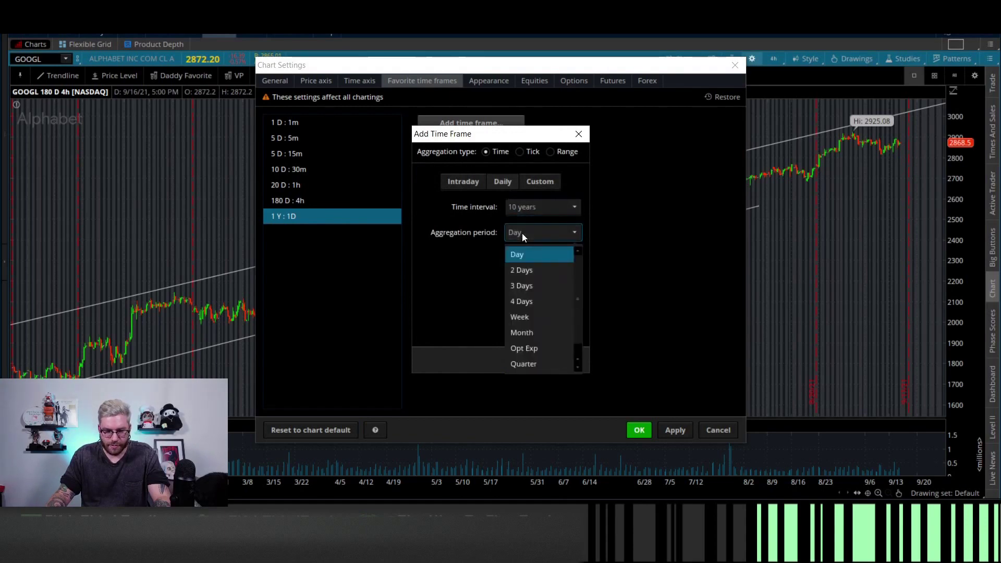
pyautogui.click(522, 233)
pyautogui.click(522, 360)
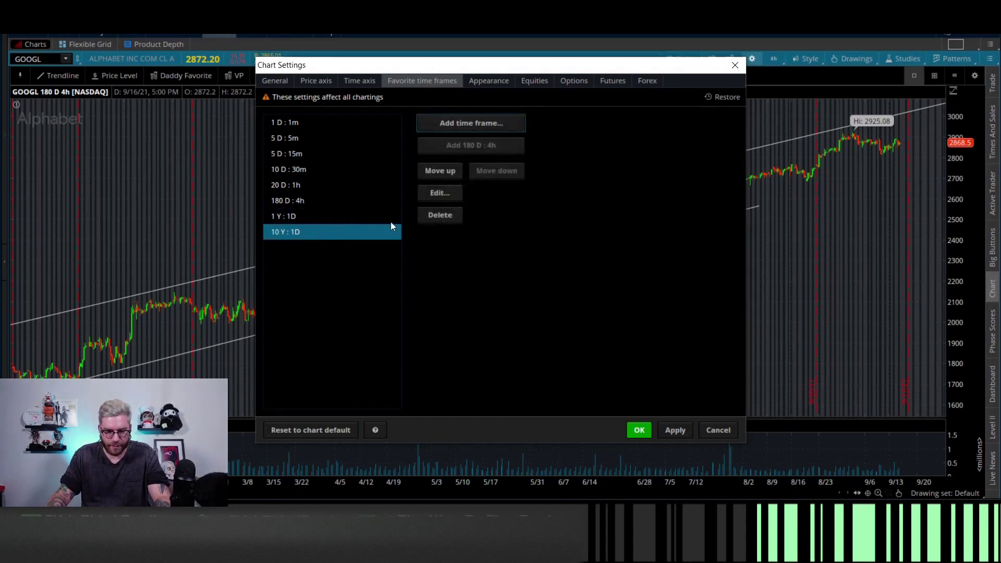
# - Add an intraday 30 D : 2h time frame, move it below 20 D : 1h, and save
pyautogui.click(468, 125)
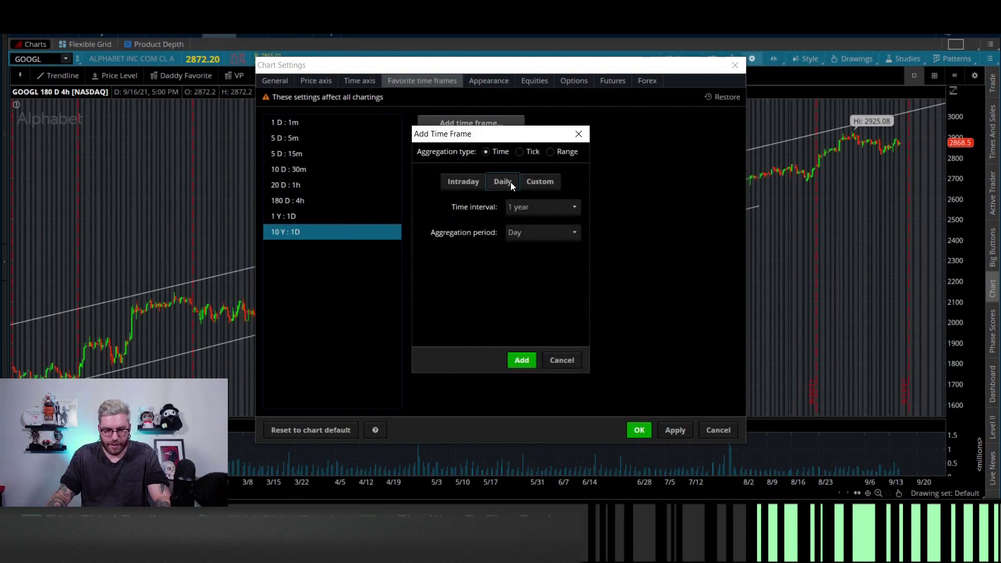
pyautogui.click(462, 182)
pyautogui.click(550, 208)
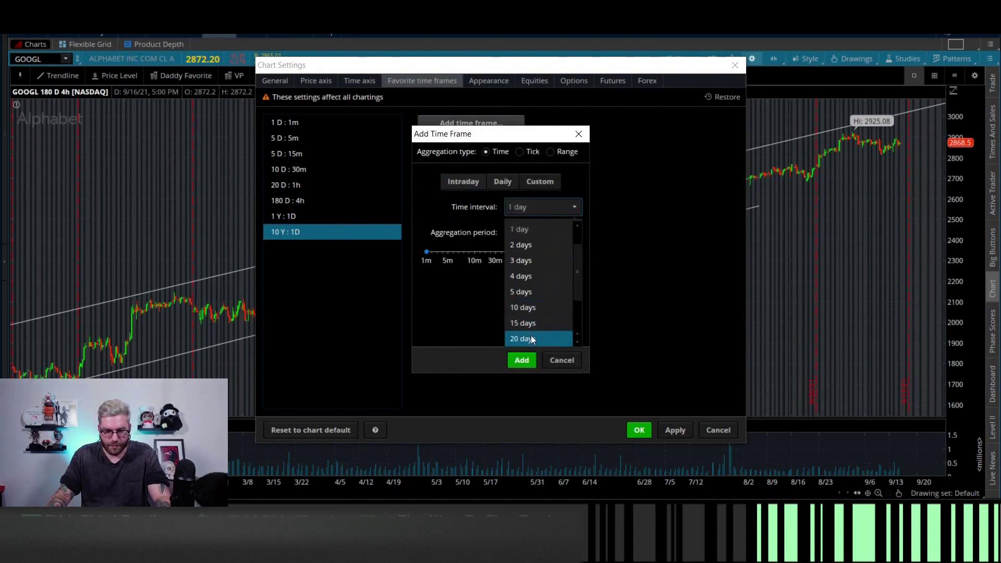
pyautogui.scroll(-3, 533, 329)
pyautogui.click(537, 309)
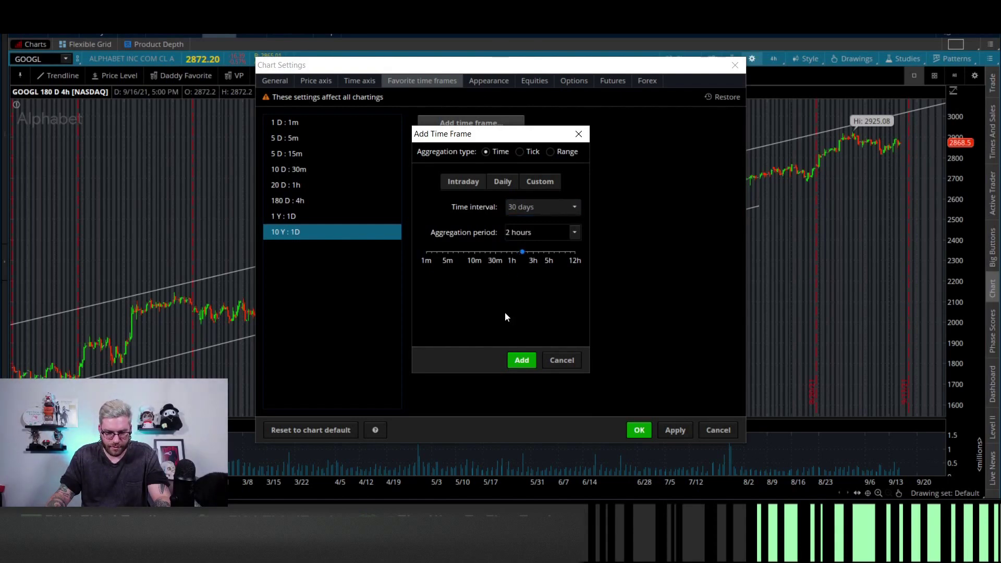
pyautogui.press('Return')
pyautogui.moveTo(310, 247); pyautogui.dragTo(303, 201)
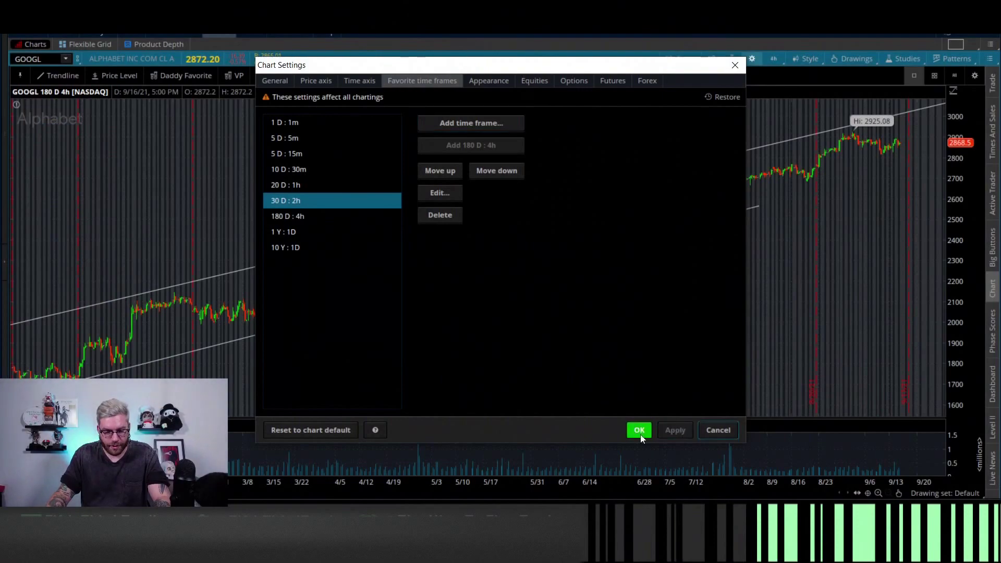
pyautogui.click(639, 431)
# - Switch the GOOGL chart to 10 Y : 1D, then to the new 30 D : 2h time frame
pyautogui.click(773, 58)
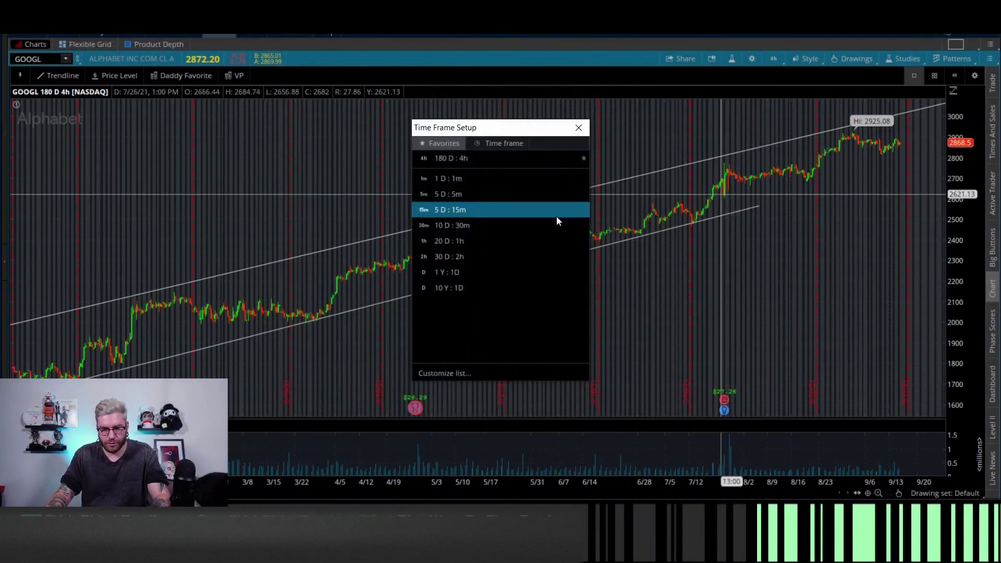
pyautogui.click(506, 287)
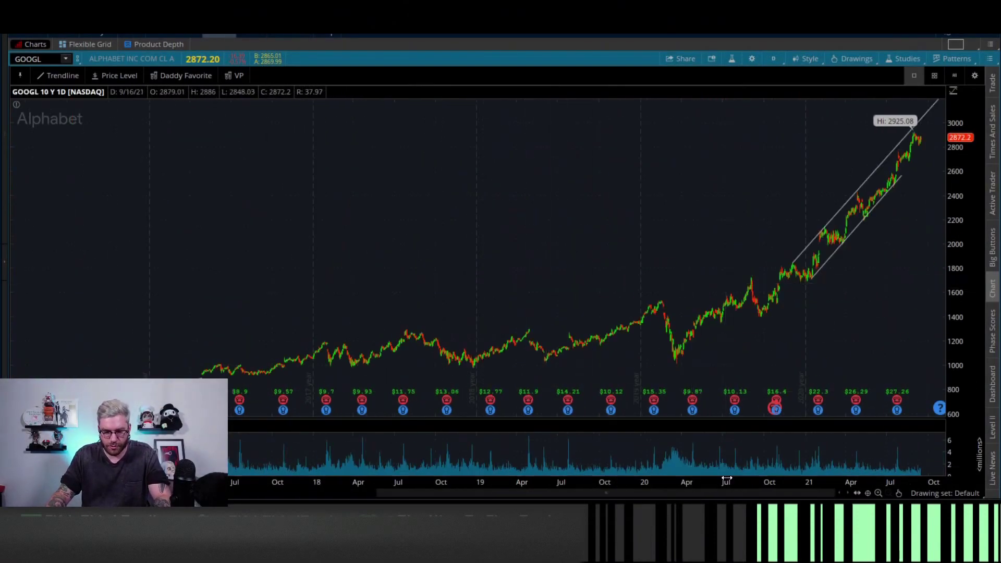
pyautogui.moveTo(736, 490); pyautogui.dragTo(570, 465)
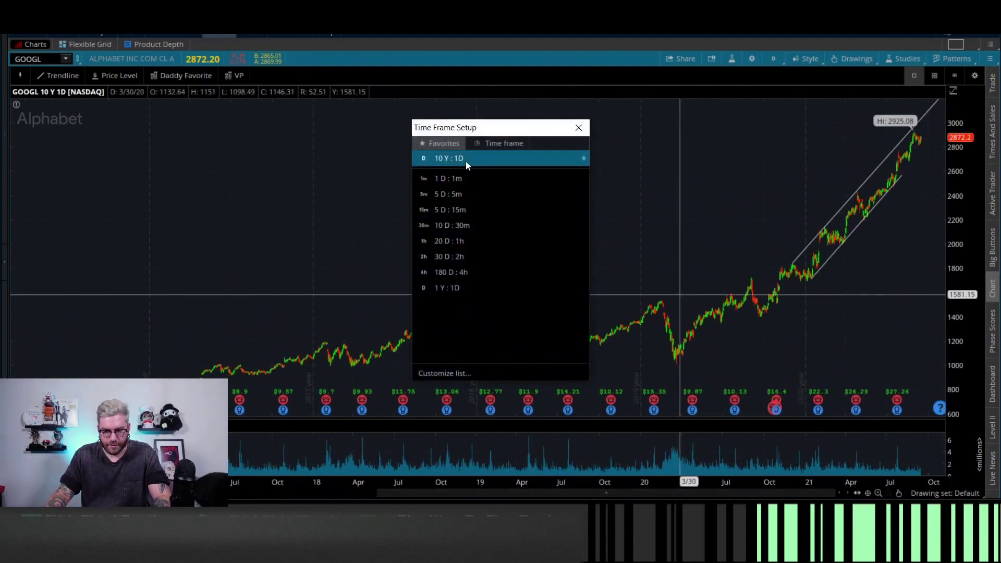
pyautogui.click(480, 257)
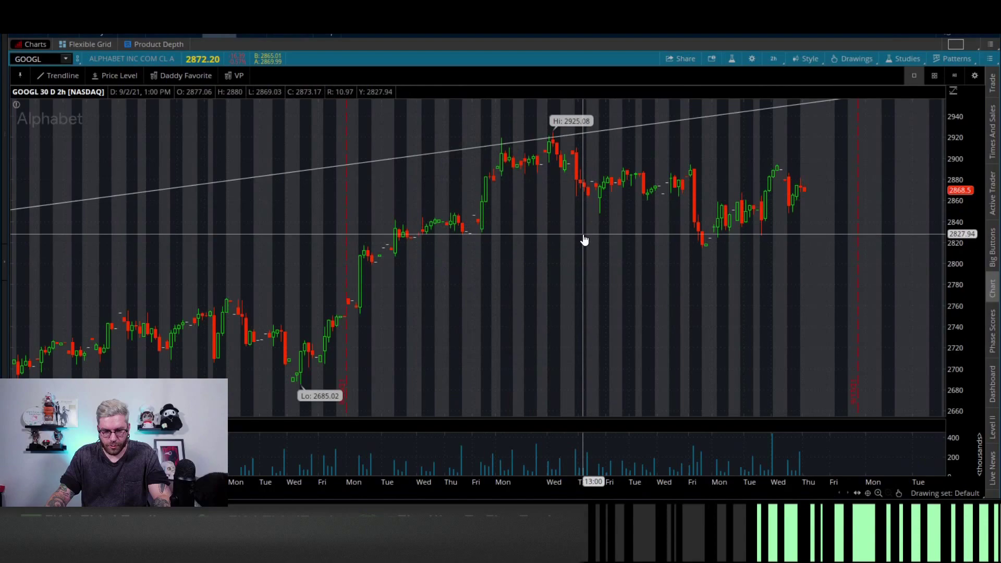
# - Review the time axis and appearance settings, keep candles, apply, and move to the Equities options
pyautogui.click(752, 59)
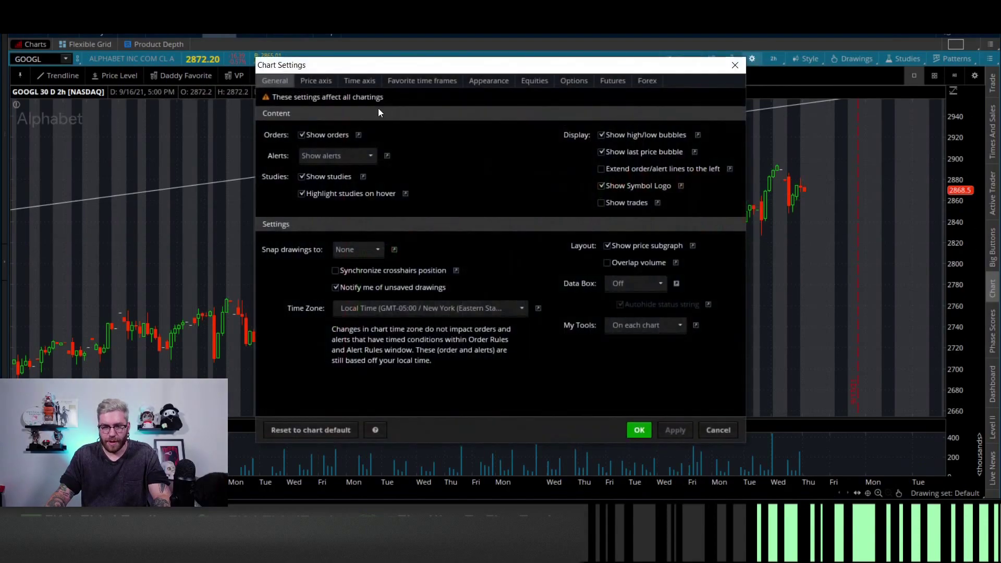
pyautogui.click(373, 81)
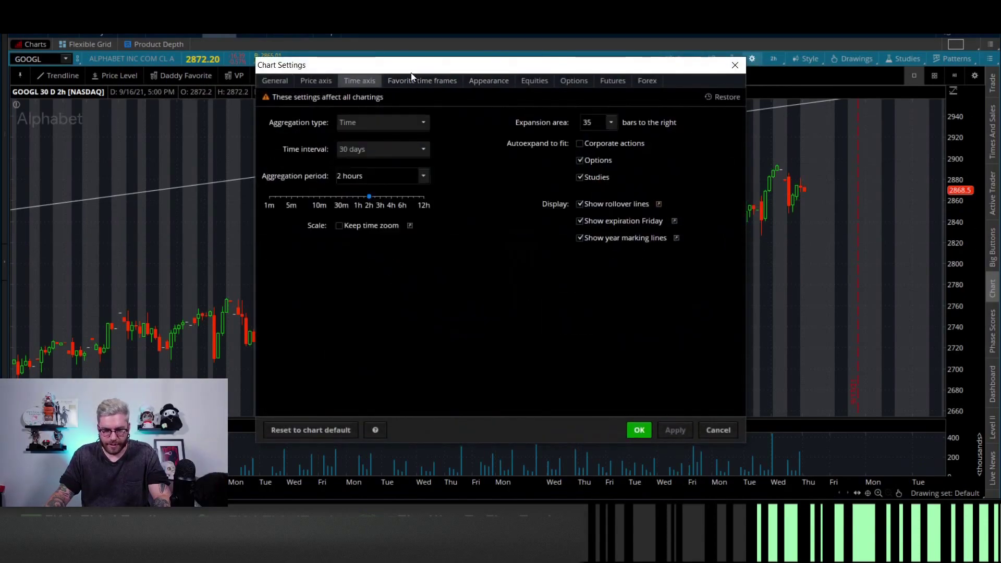
pyautogui.click(420, 87)
pyautogui.click(503, 87)
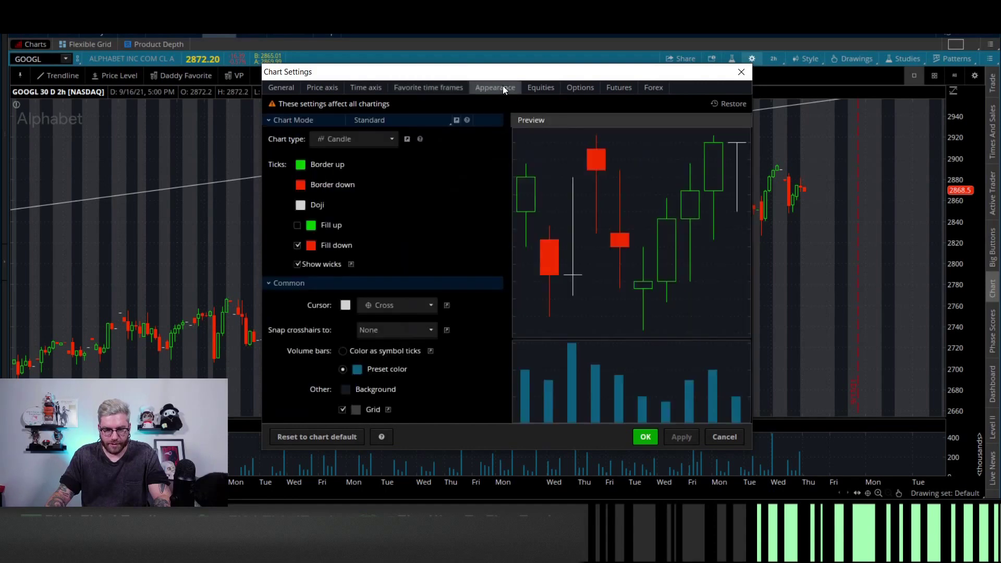
pyautogui.click(351, 139)
pyautogui.click(351, 183)
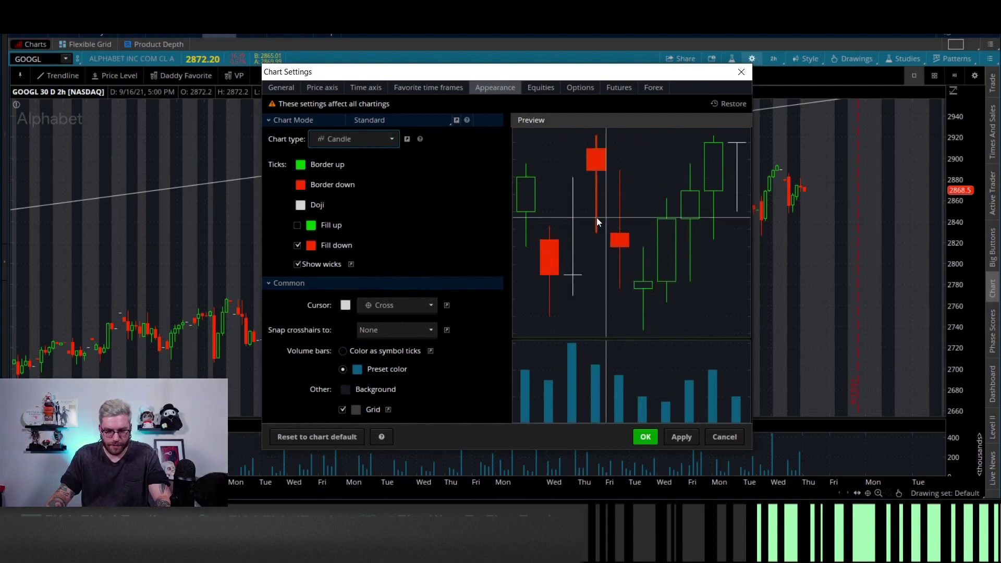
pyautogui.click(676, 437)
pyautogui.click(534, 88)
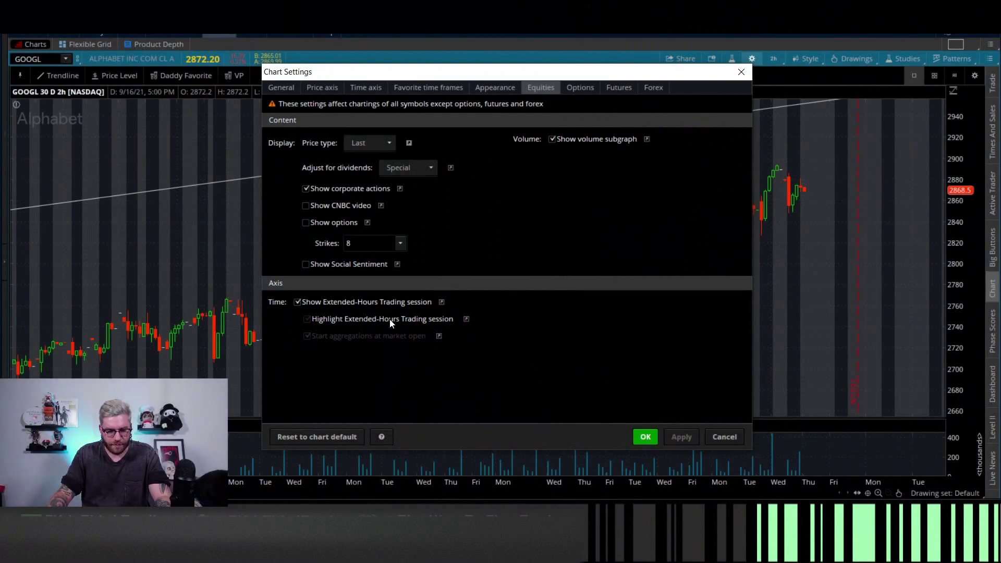
# - Apply the extended-hours change and switch GOOGL to 180 days of 4-hour bars
pyautogui.click(681, 437)
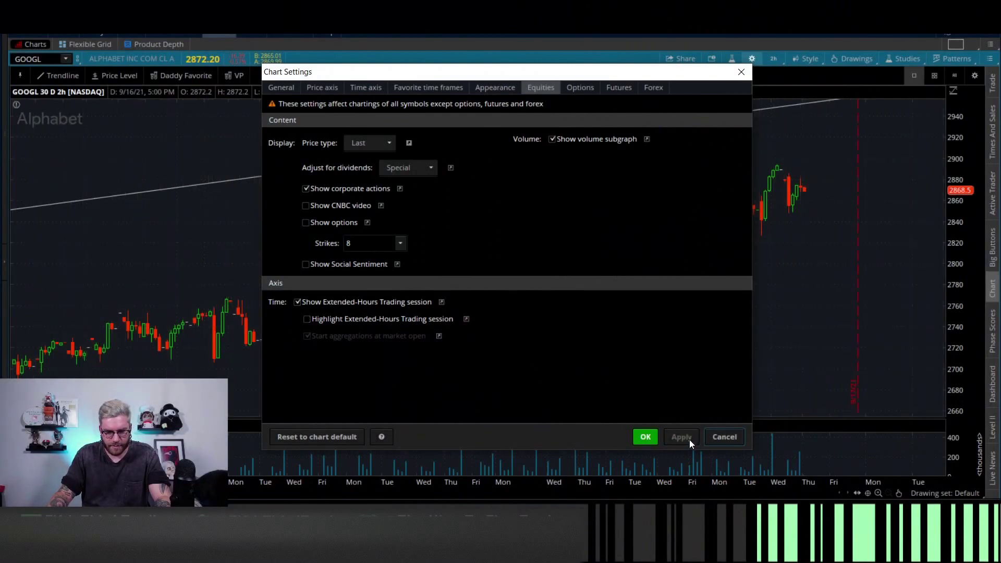
pyautogui.click(646, 437)
pyautogui.hotkey('alt', 't')
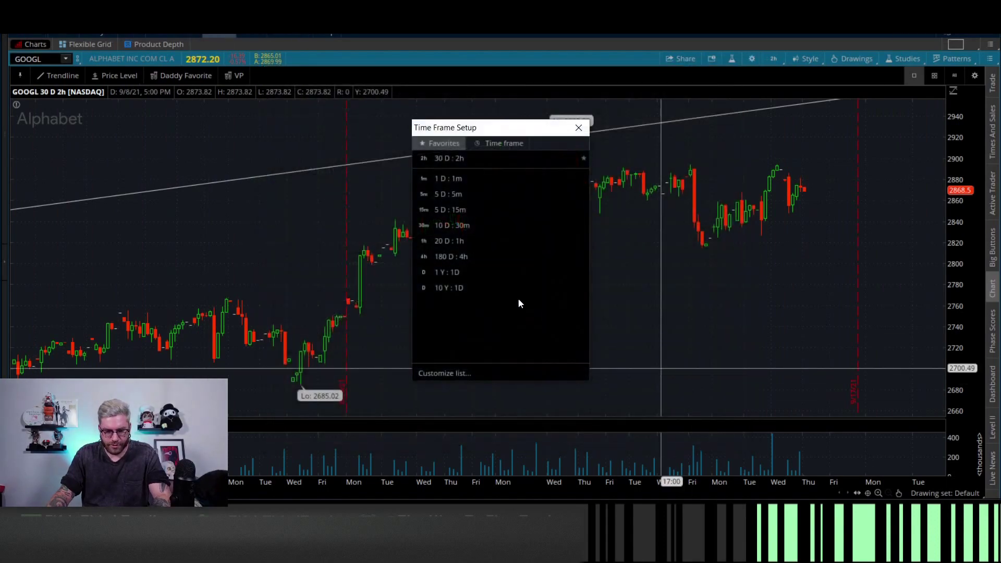
pyautogui.click(446, 257)
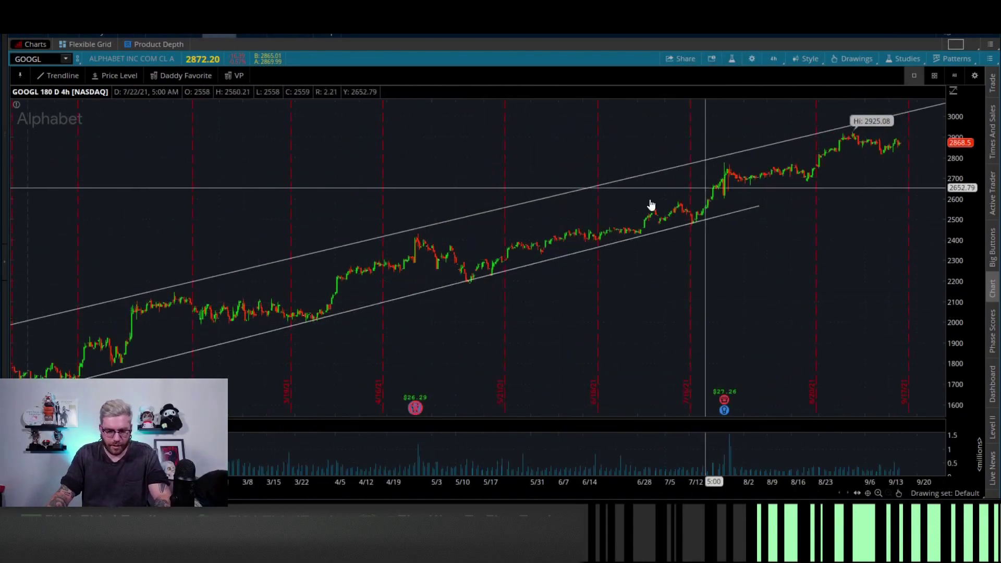
# - Uncheck Show volume subgraph in the Equities chart settings and apply it
pyautogui.click(755, 56)
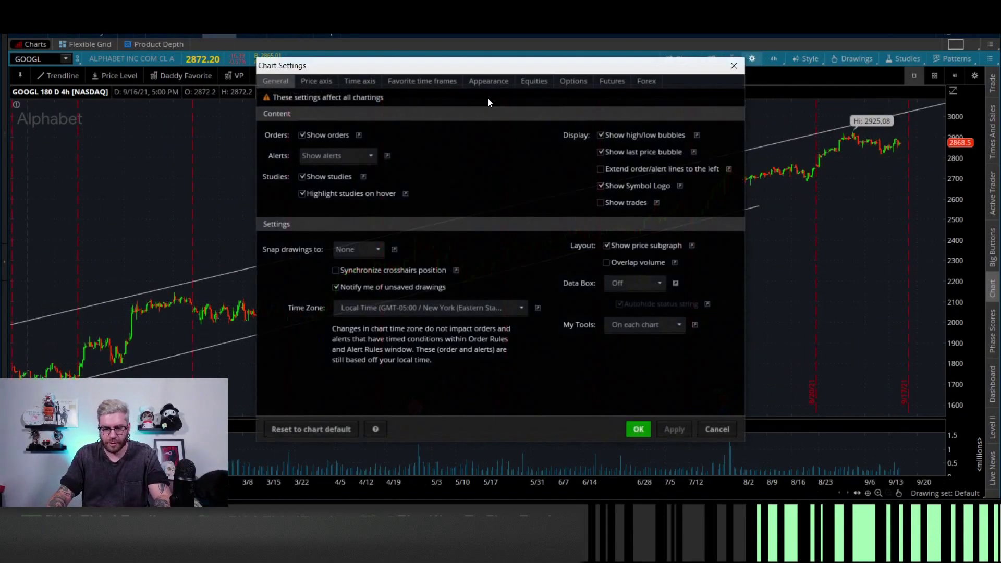
pyautogui.click(524, 80)
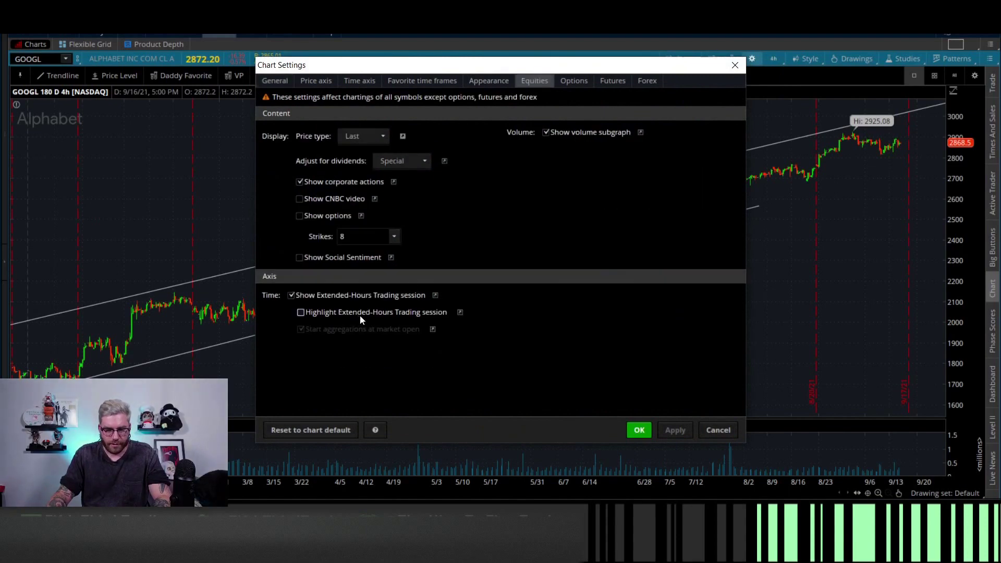
pyautogui.click(619, 84)
pyautogui.click(584, 84)
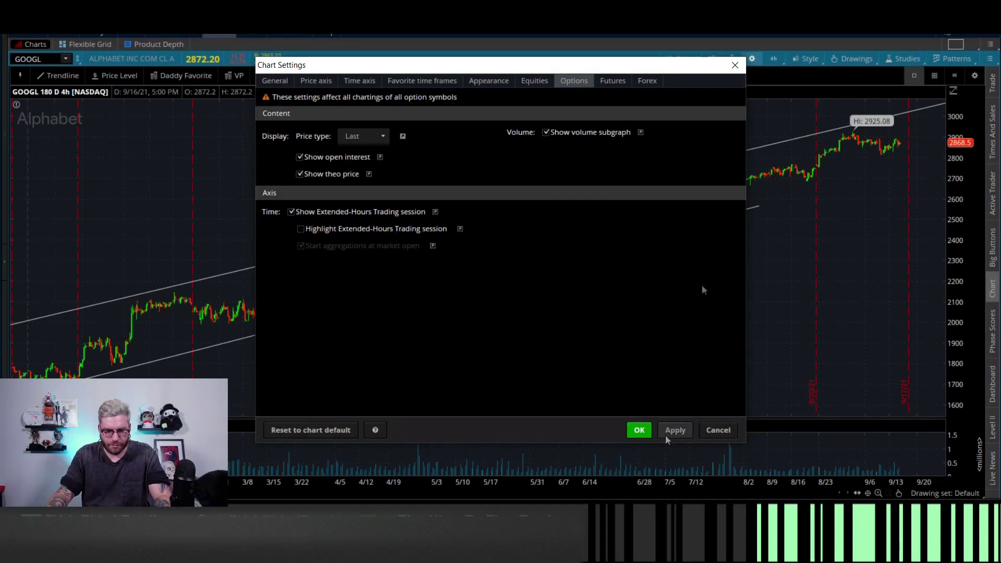
pyautogui.click(657, 82)
pyautogui.click(502, 81)
pyautogui.click(528, 82)
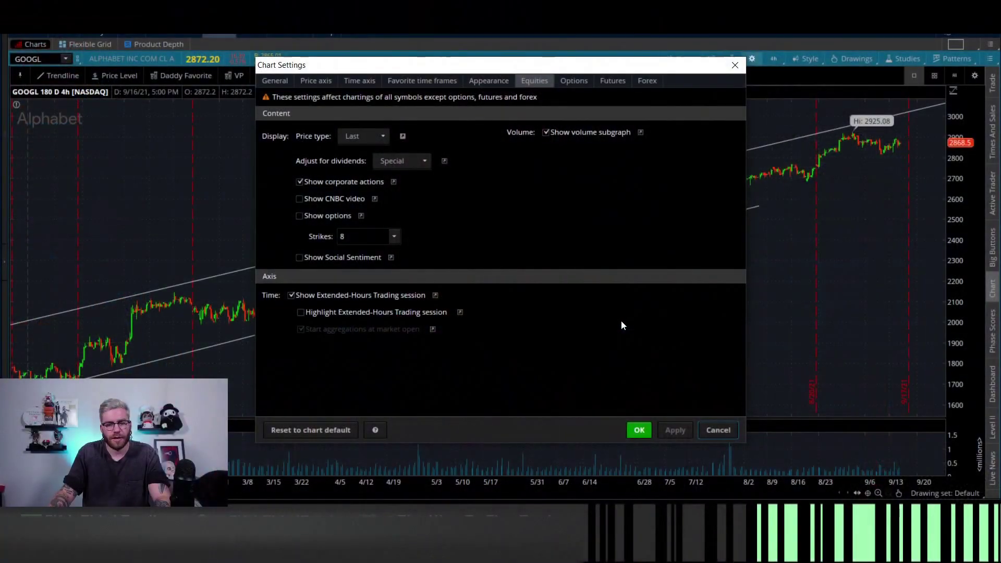
pyautogui.click(586, 136)
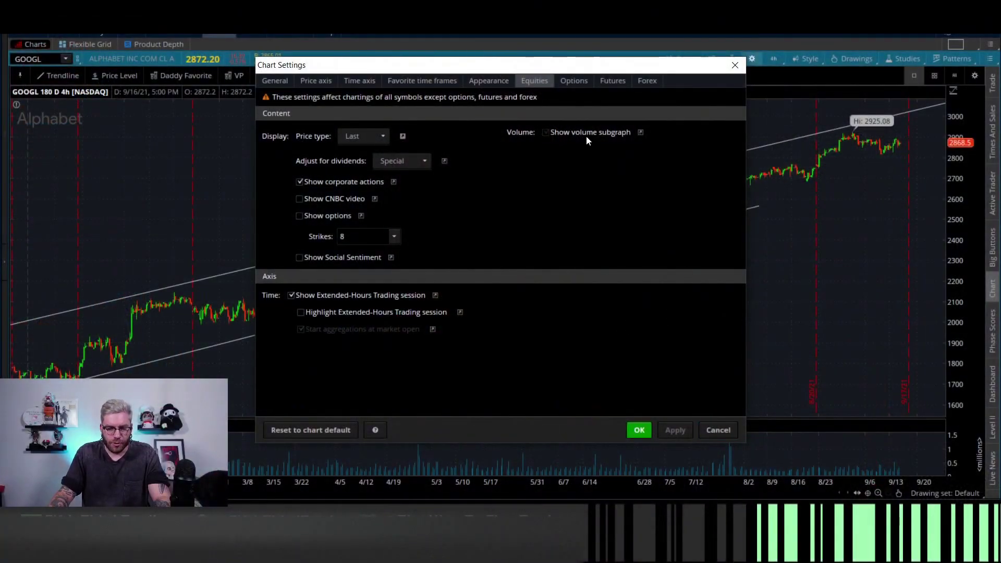
pyautogui.click(675, 430)
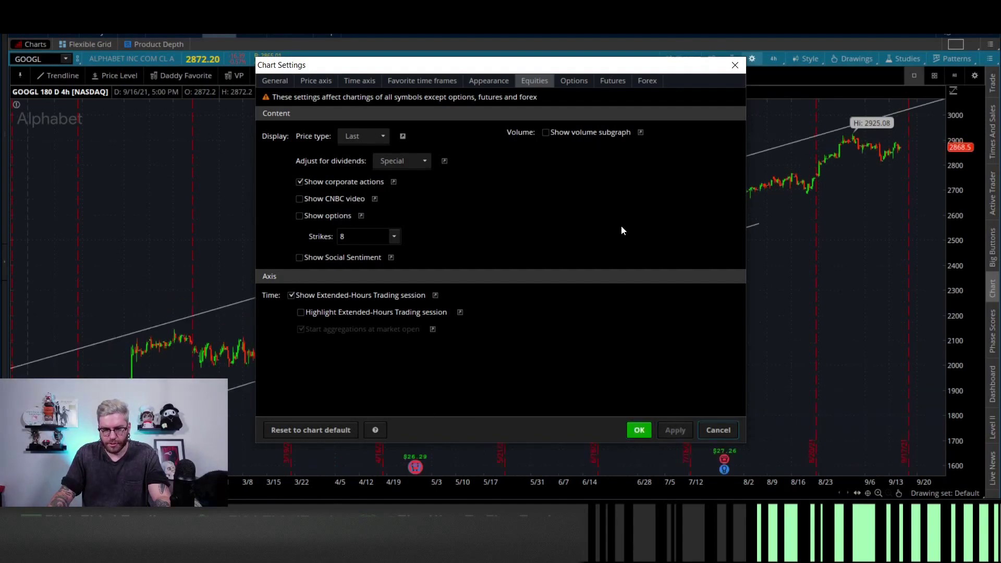
pyautogui.click(675, 430)
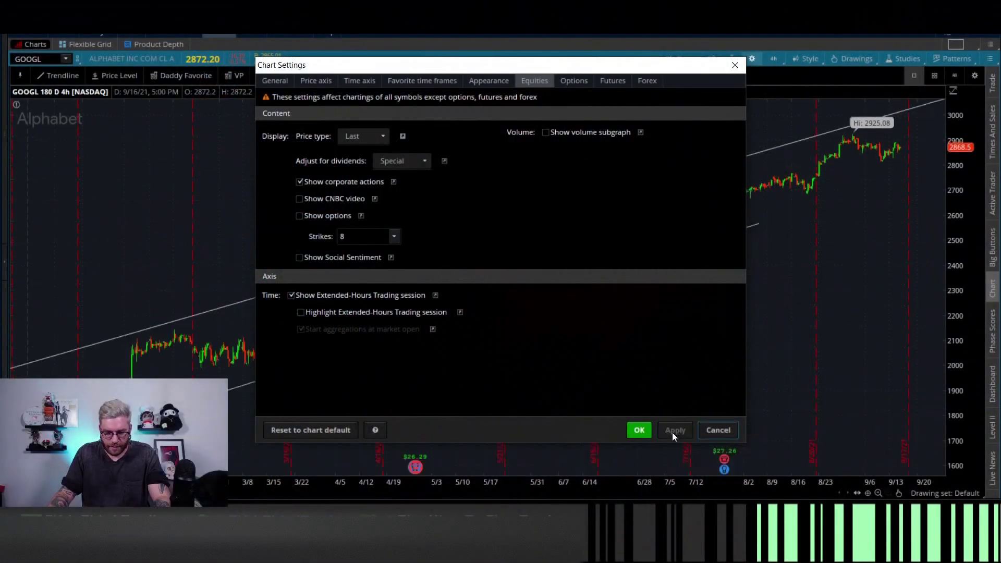
pyautogui.click(637, 432)
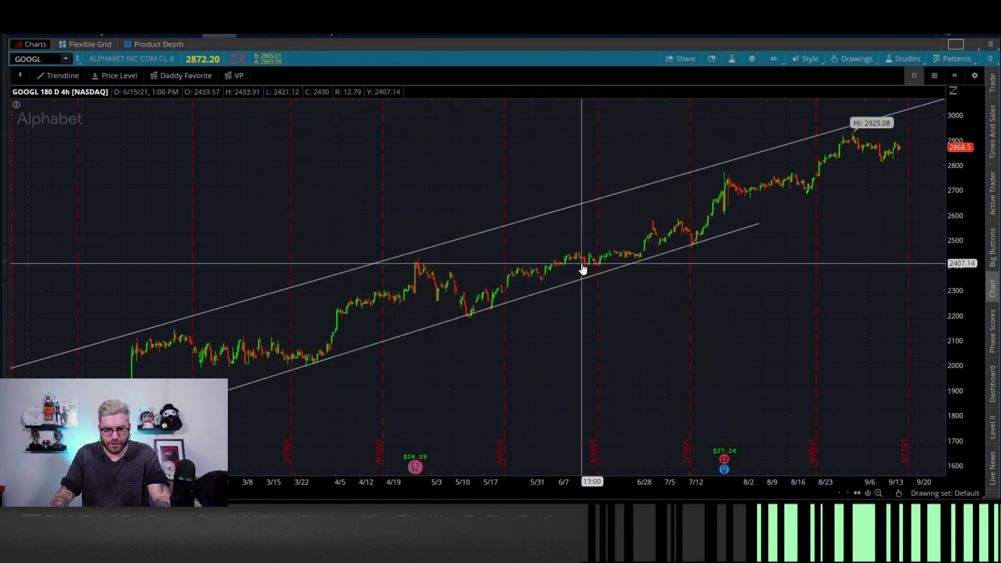
pyautogui.click(69, 75)
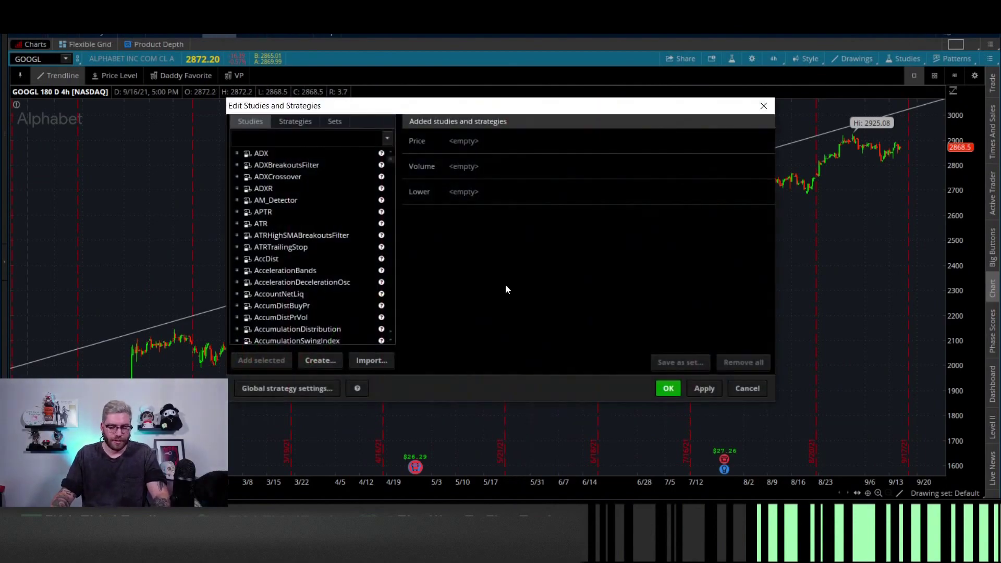
pyautogui.click(747, 389)
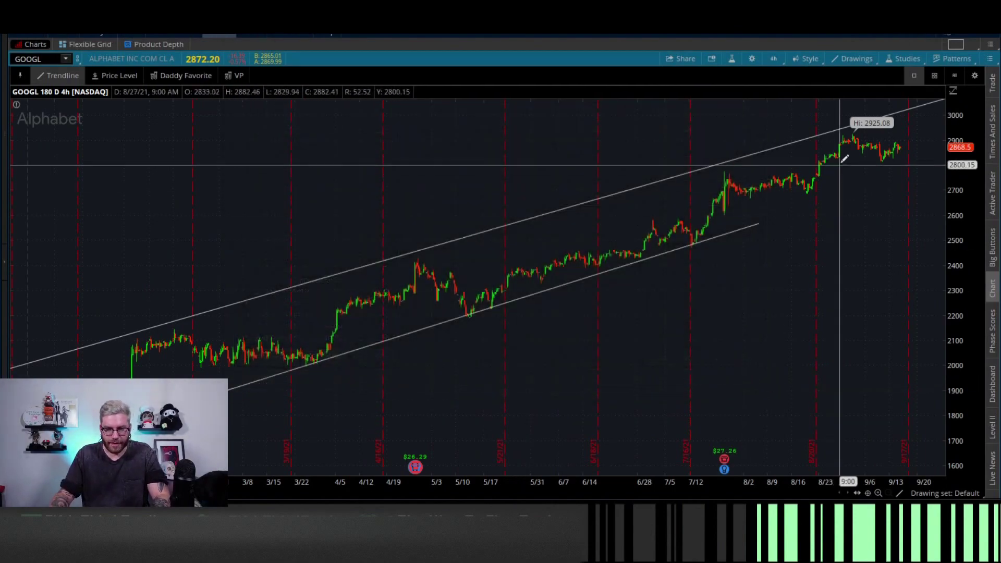
pyautogui.click(894, 61)
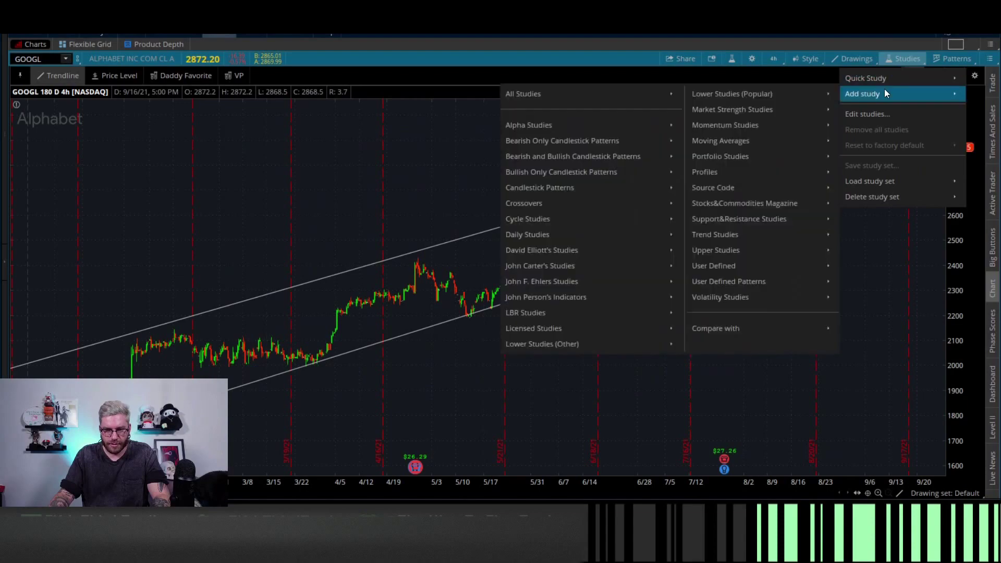
pyautogui.click(879, 118)
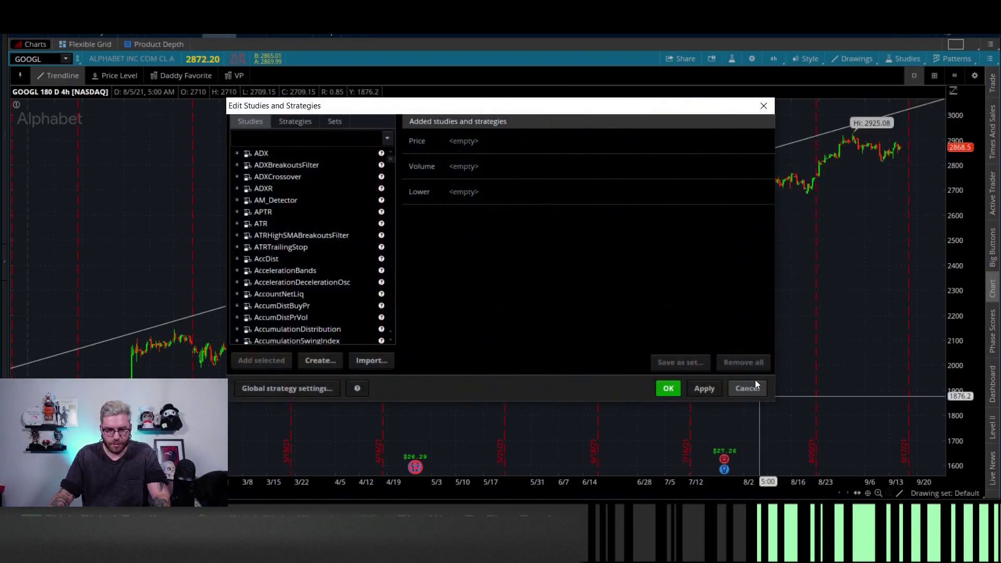
pyautogui.write('cci')
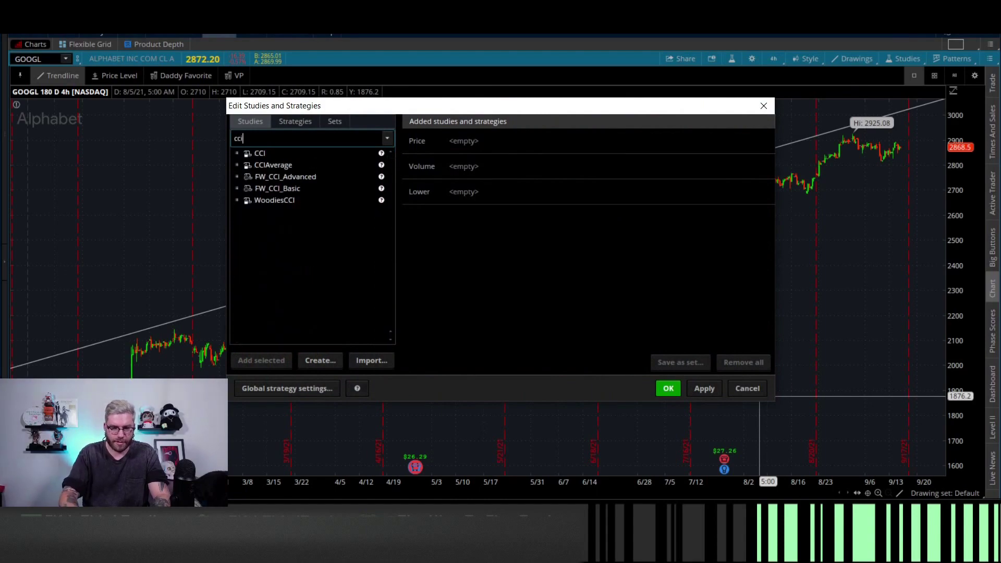
pyautogui.doubleClick(303, 153)
pyautogui.click(692, 391)
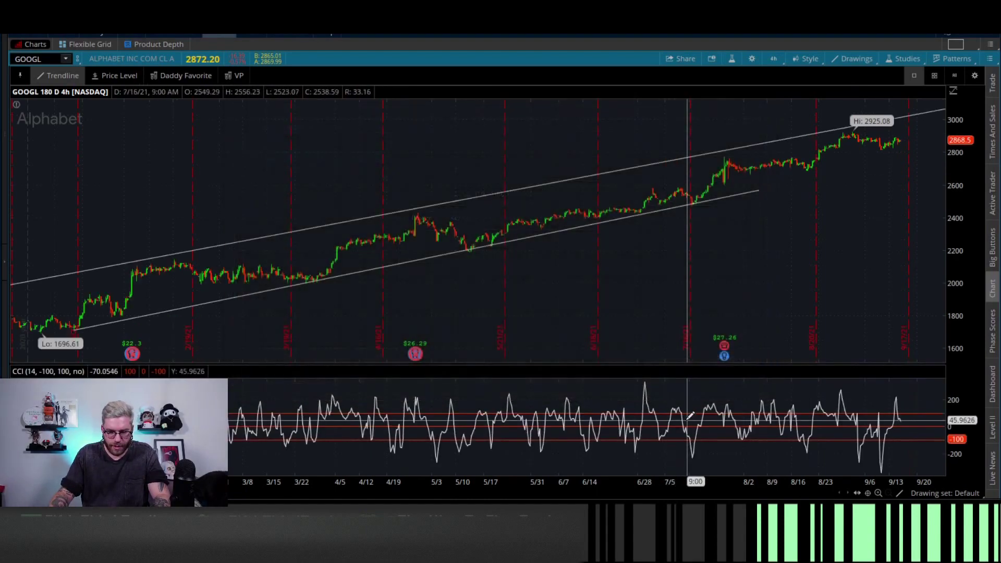
pyautogui.click(899, 58)
pyautogui.click(880, 129)
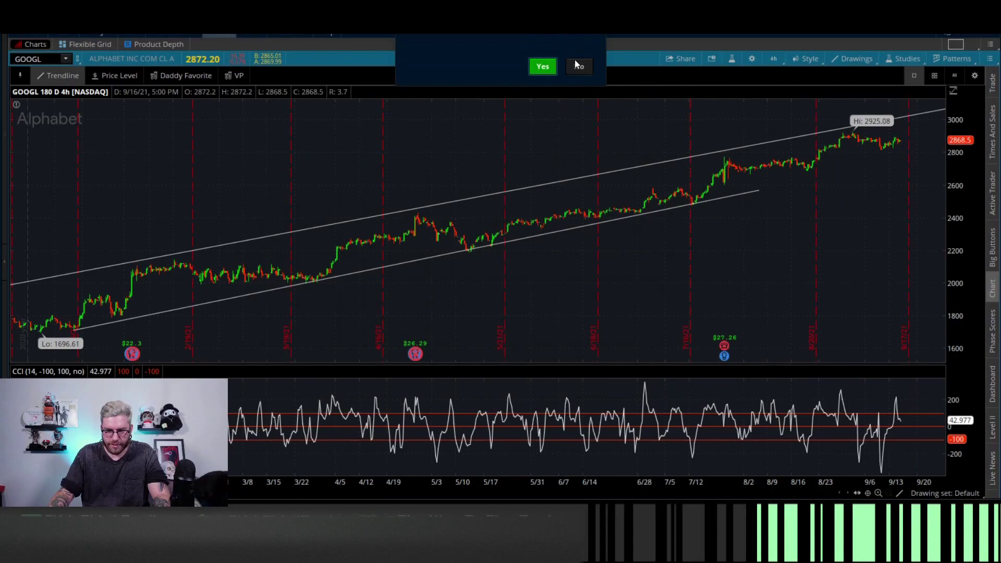
pyautogui.click(542, 39)
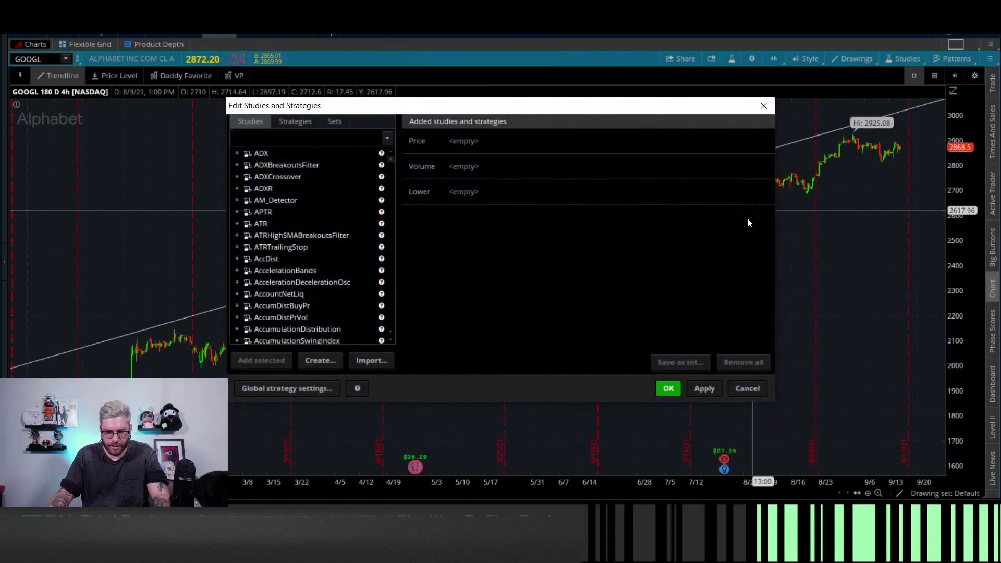
pyautogui.click(738, 388)
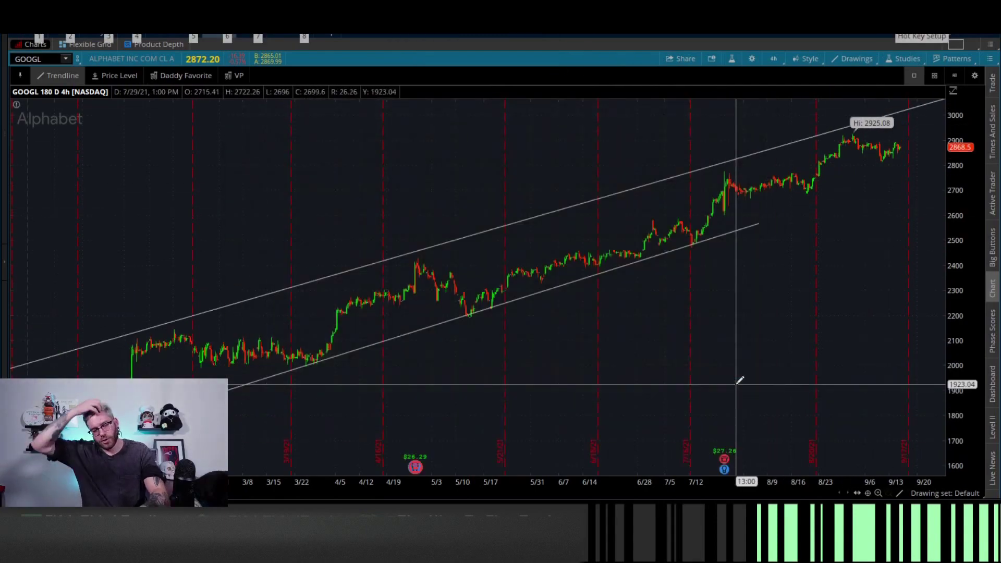
pyautogui.hotkey('ctrl', 't')
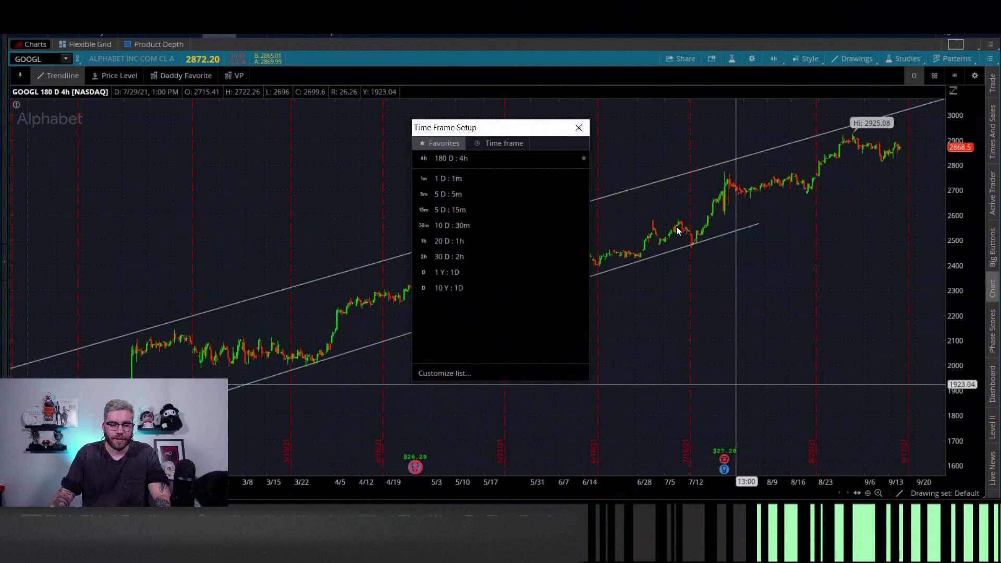
# - Cycle GOOGL through 30 D:2h, 20 D:1h, 10 D:30m and 1 D:1m, then back to 180 D:4h
pyautogui.click(579, 128)
pyautogui.click(768, 61)
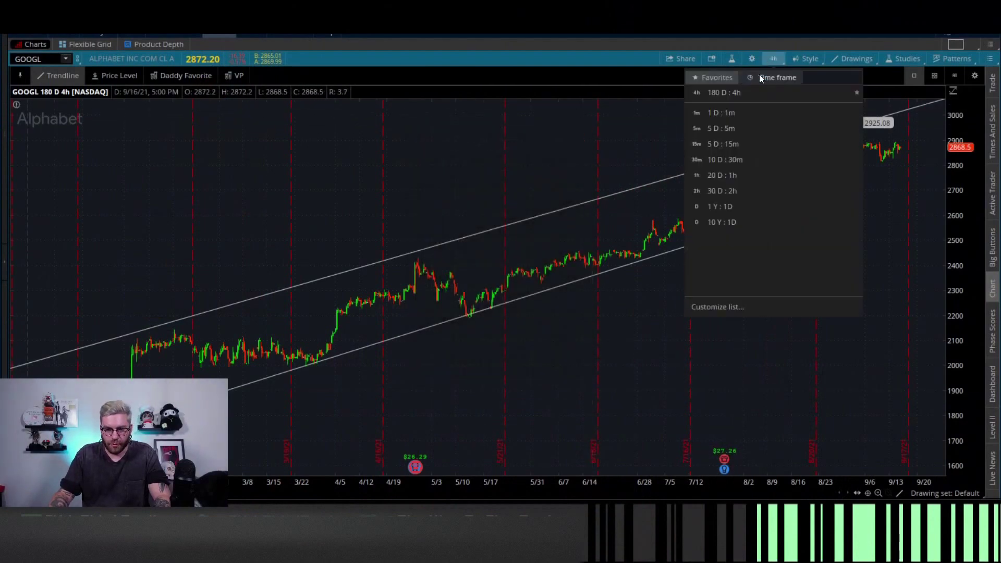
pyautogui.click(736, 203)
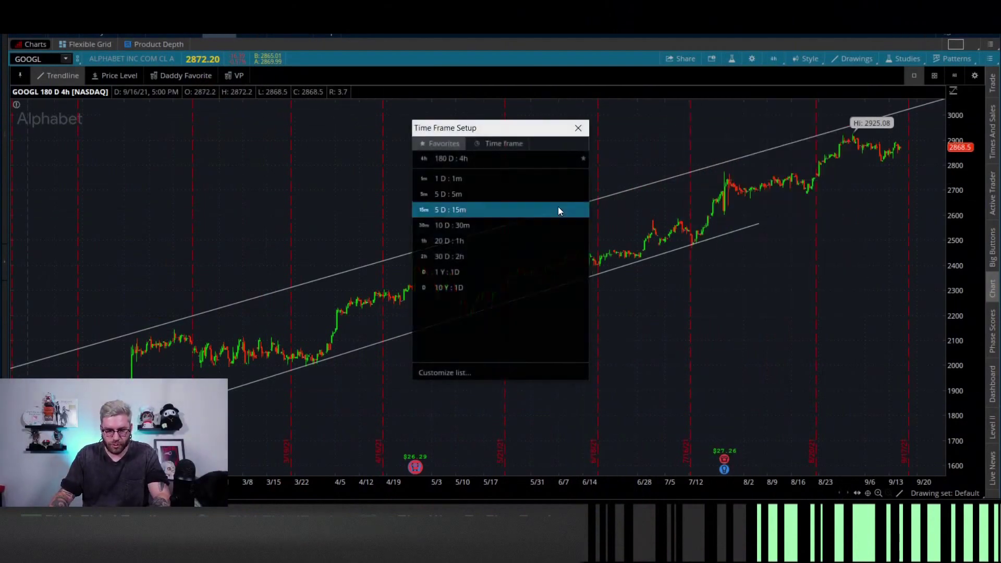
pyautogui.click(486, 272)
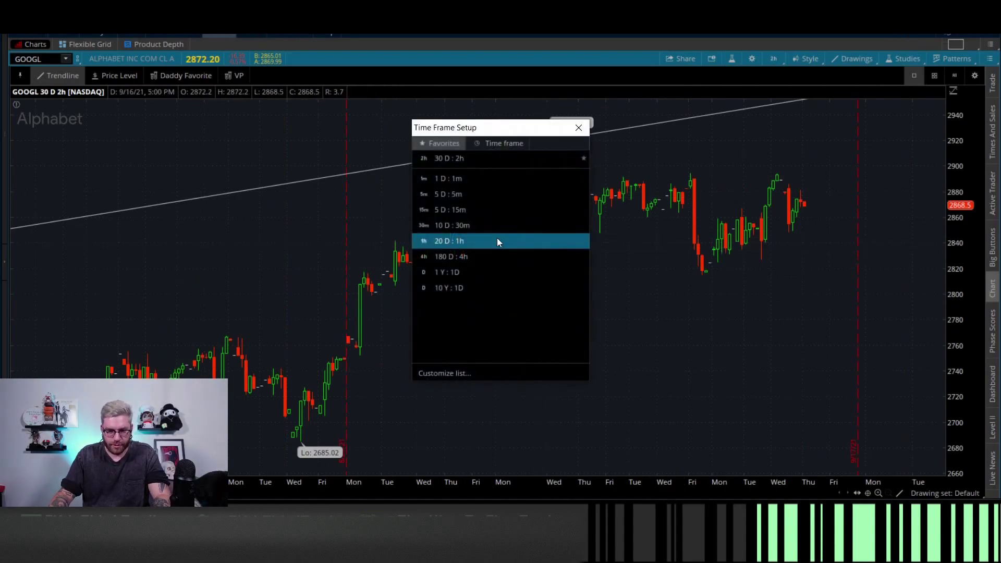
pyautogui.click(497, 237)
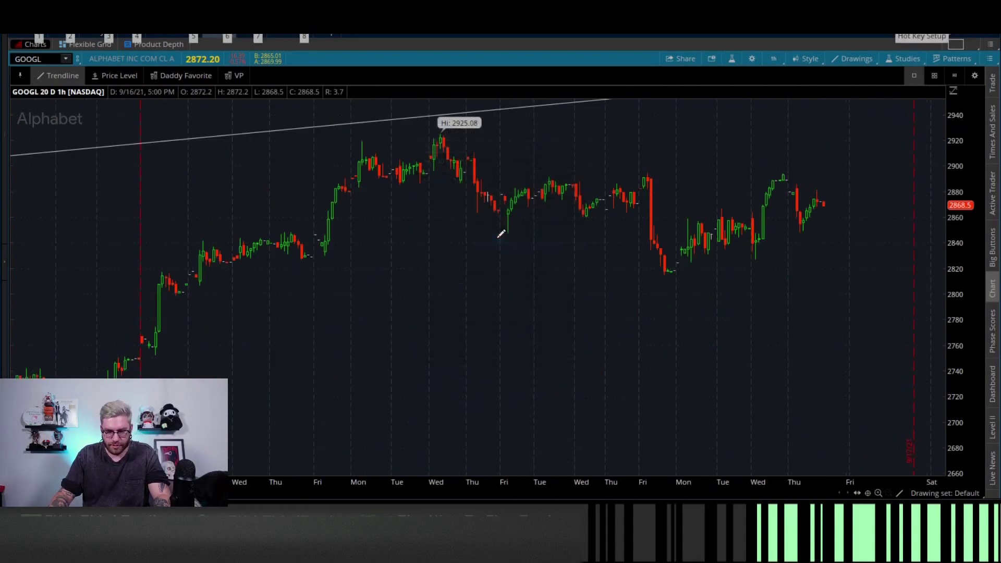
pyautogui.click(502, 224)
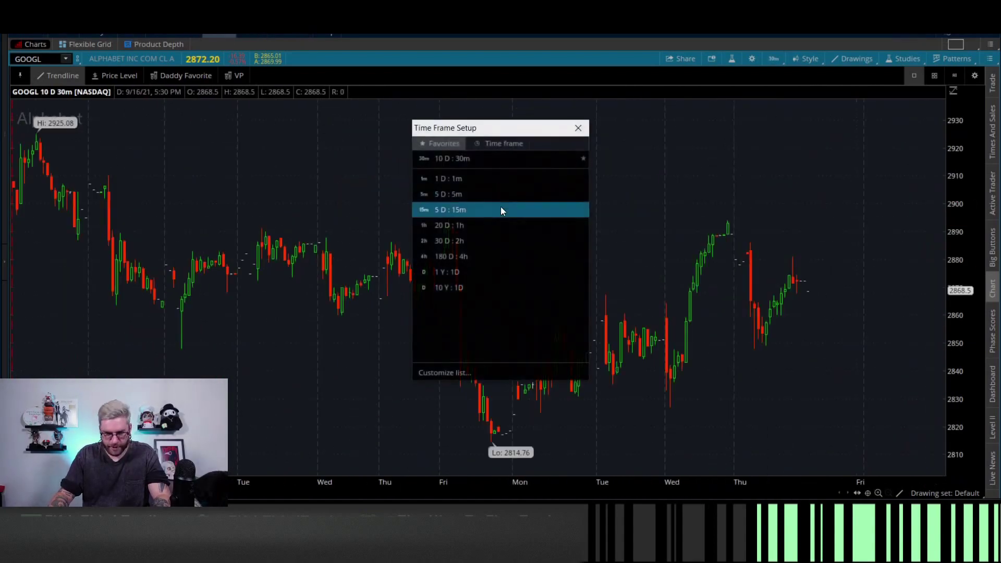
pyautogui.click(495, 177)
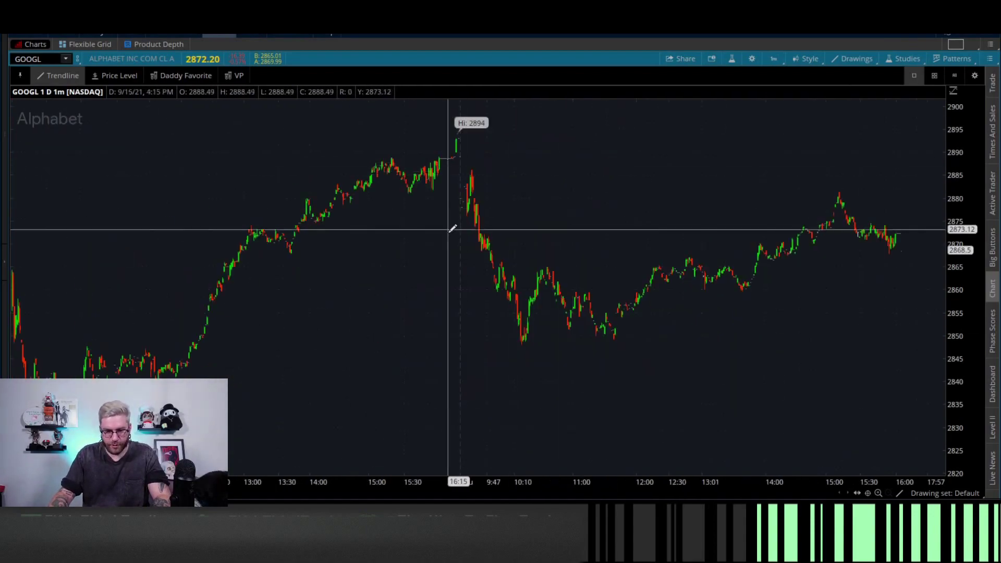
pyautogui.click(530, 257)
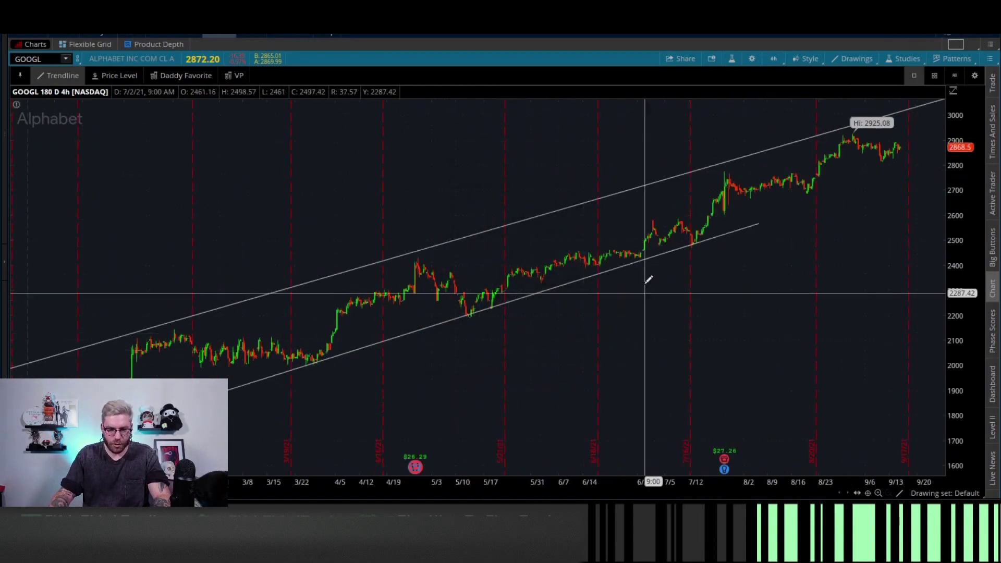
pyautogui.doubleClick(716, 268)
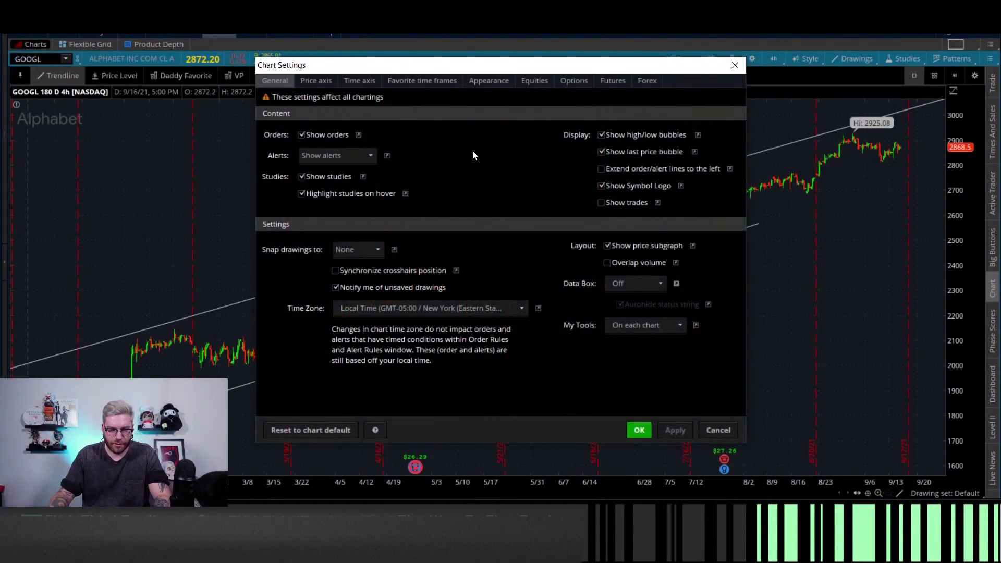
pyautogui.click(729, 429)
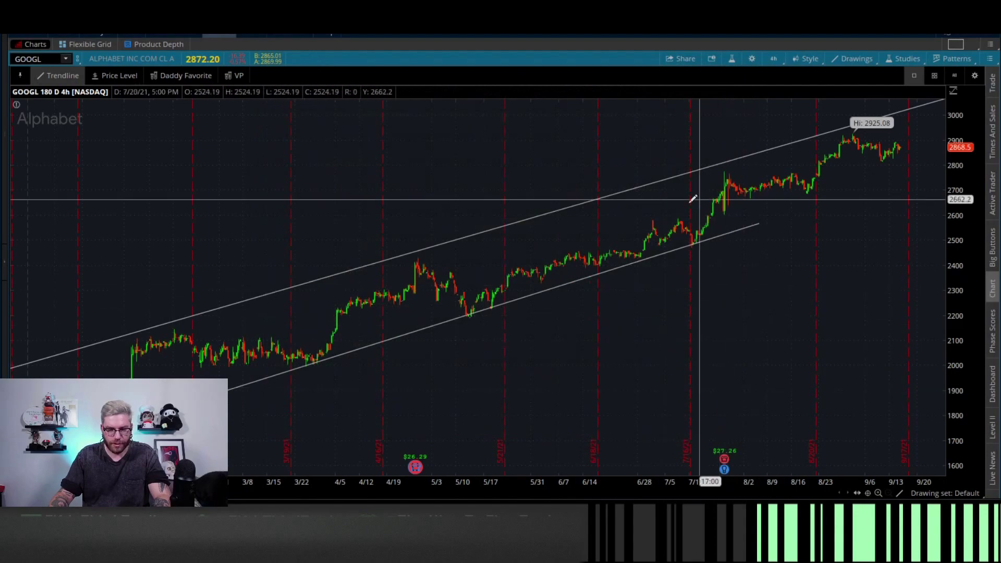
pyautogui.doubleClick(658, 291)
pyautogui.click(542, 83)
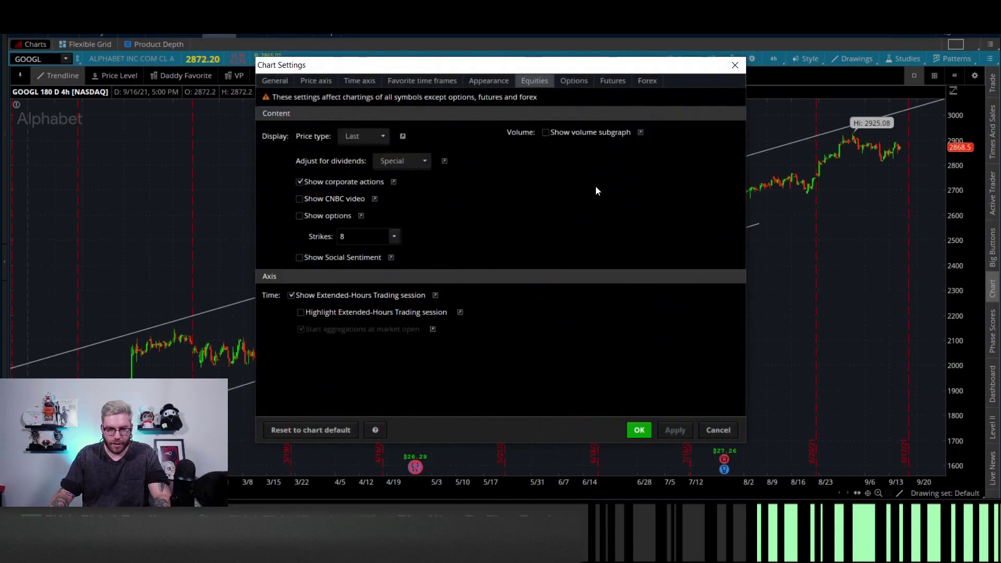
pyautogui.click(673, 430)
pyautogui.click(719, 430)
pyautogui.doubleClick(737, 436)
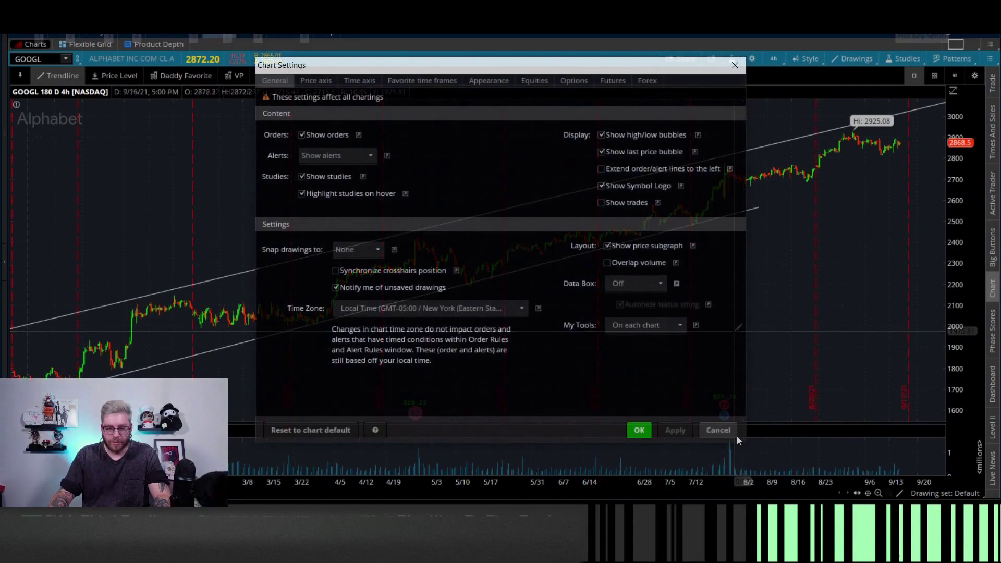
pyautogui.click(719, 429)
pyautogui.doubleClick(626, 269)
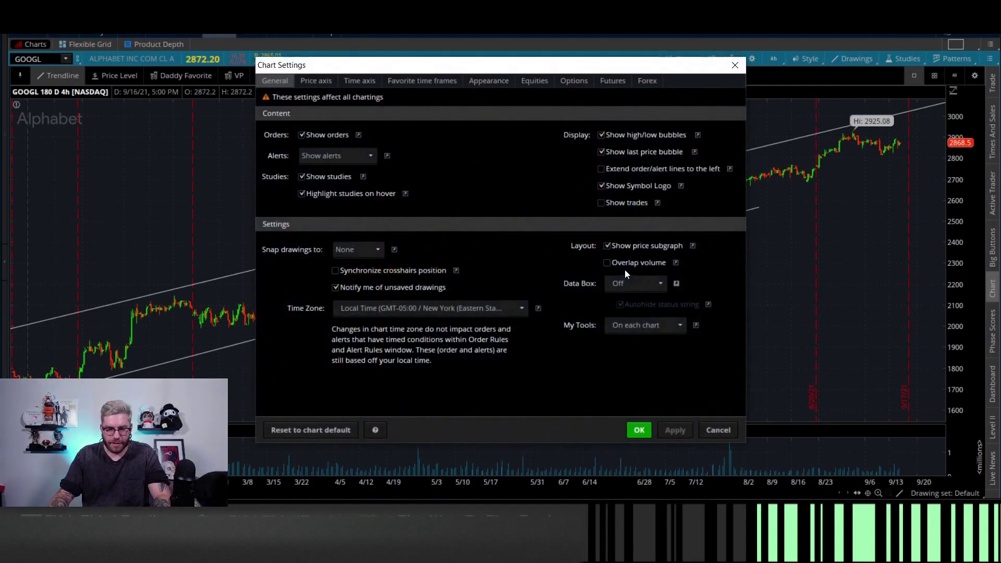
pyautogui.click(535, 81)
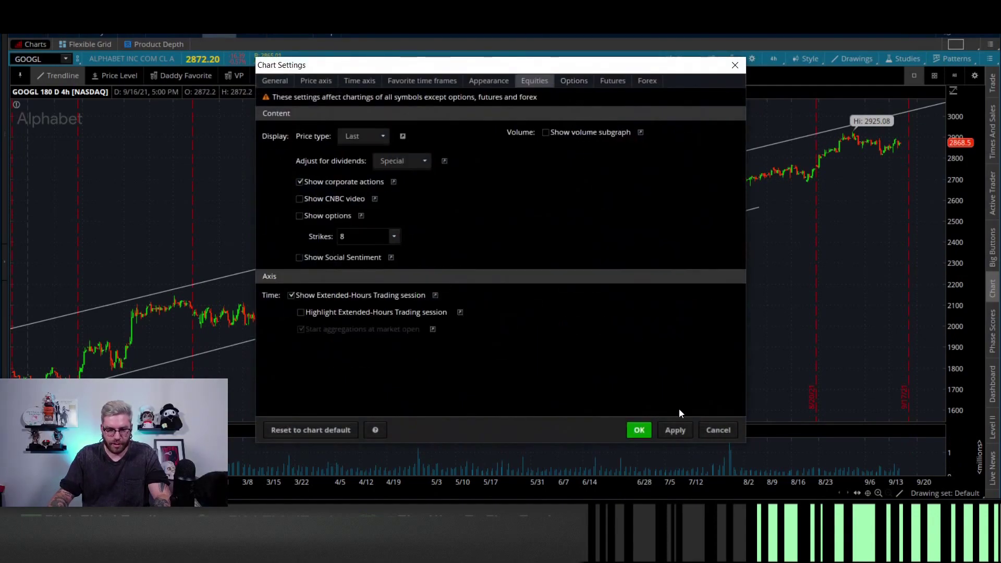
pyautogui.click(678, 429)
pyautogui.click(639, 430)
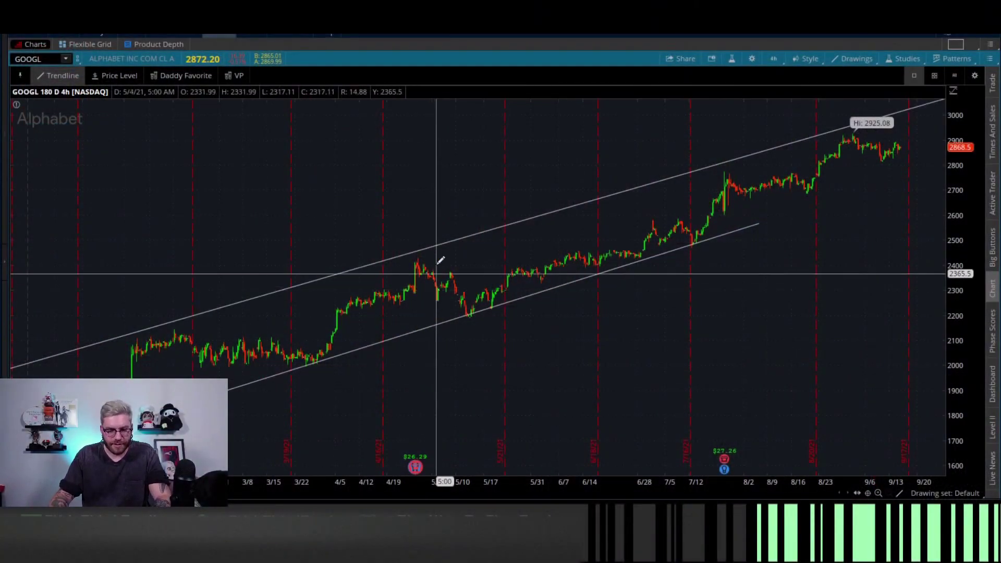
# - Draw connected angled trendline segments zigzagging across the rising channel on the GOOGL chart
pyautogui.moveTo(397, 196)
pyautogui.mouseDown()
pyautogui.moveTo(718, 296)
pyautogui.moveTo(808, 216)
pyautogui.moveTo(885, 348)
pyautogui.moveTo(550, 425)
pyautogui.moveTo(634, 362)
pyautogui.moveTo(346, 212)
pyautogui.mouseUp()
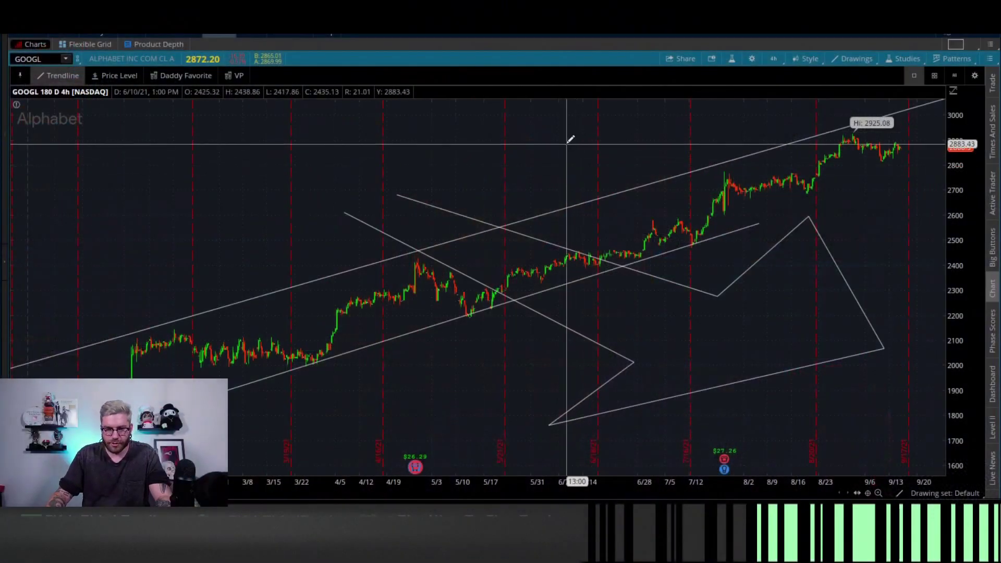
# - From the drawing palette, place a price level near 2,900 and a short upper-left trendline
pyautogui.middleClick(516, 159)
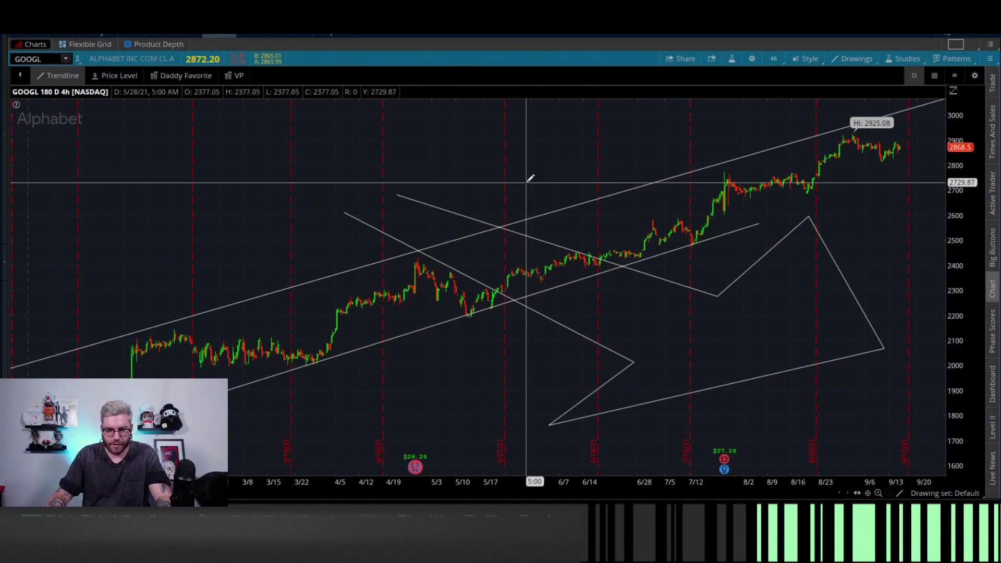
pyautogui.middleClick(470, 136)
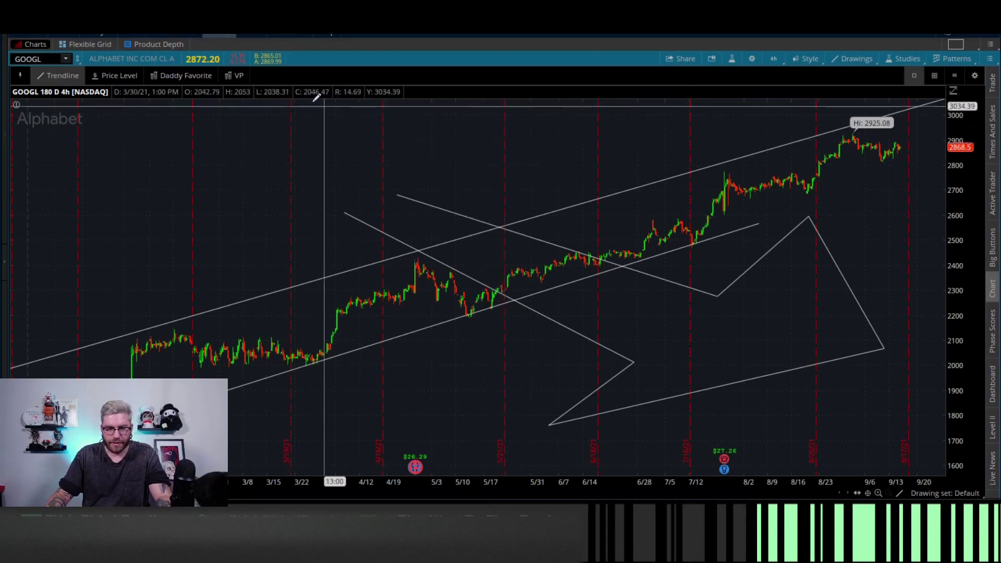
pyautogui.click(129, 75)
pyautogui.click(179, 137)
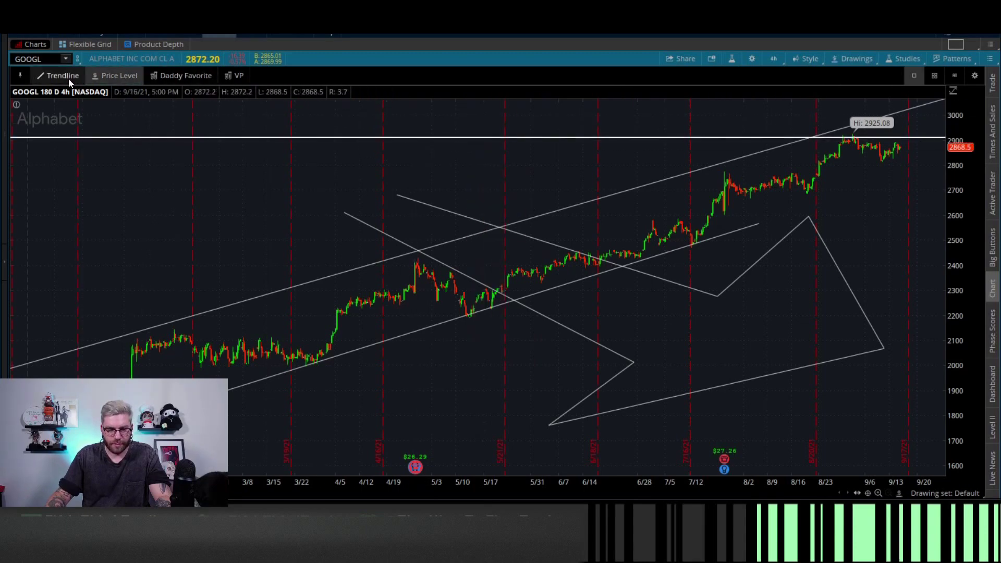
pyautogui.click(63, 75)
pyautogui.click(161, 170)
pyautogui.click(271, 212)
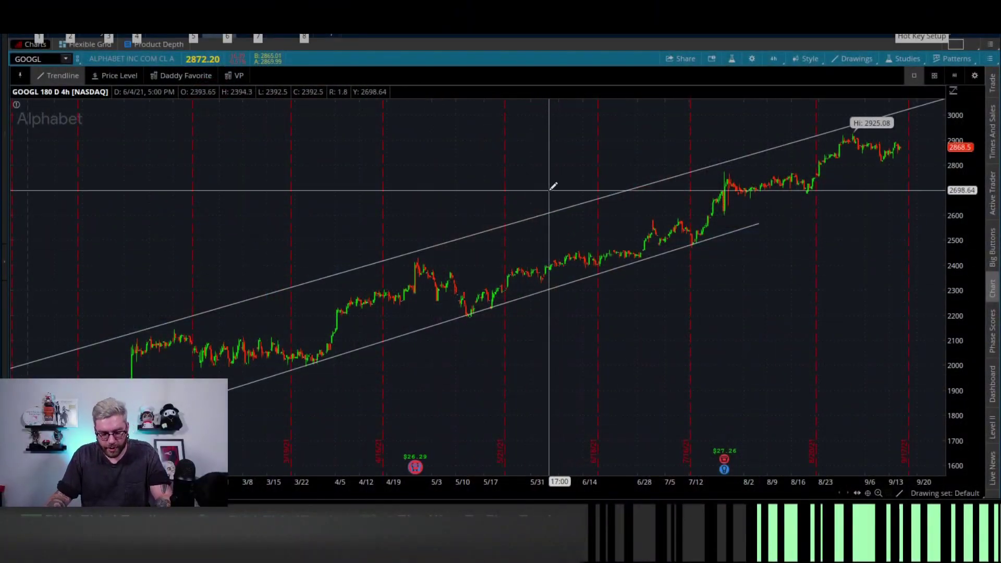
# - Add ATRHighSMABreakoutsFilter, AccountNetLiq and AccumulationDistribution lower studies and apply them
pyautogui.hotkey('ctrl', 'e')
pyautogui.click(293, 188)
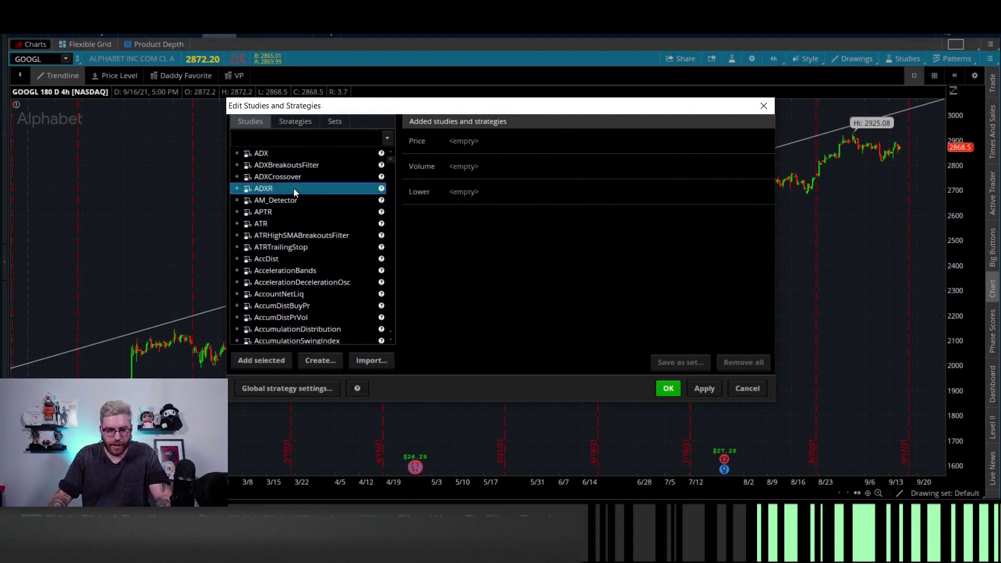
pyautogui.doubleClick(293, 233)
pyautogui.doubleClick(290, 293)
pyautogui.doubleClick(288, 328)
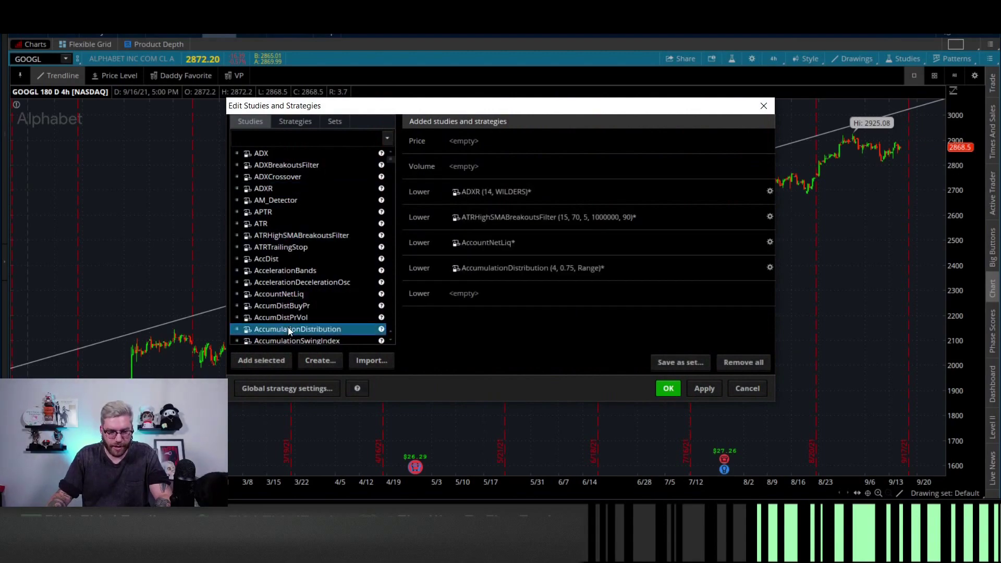
pyautogui.click(701, 389)
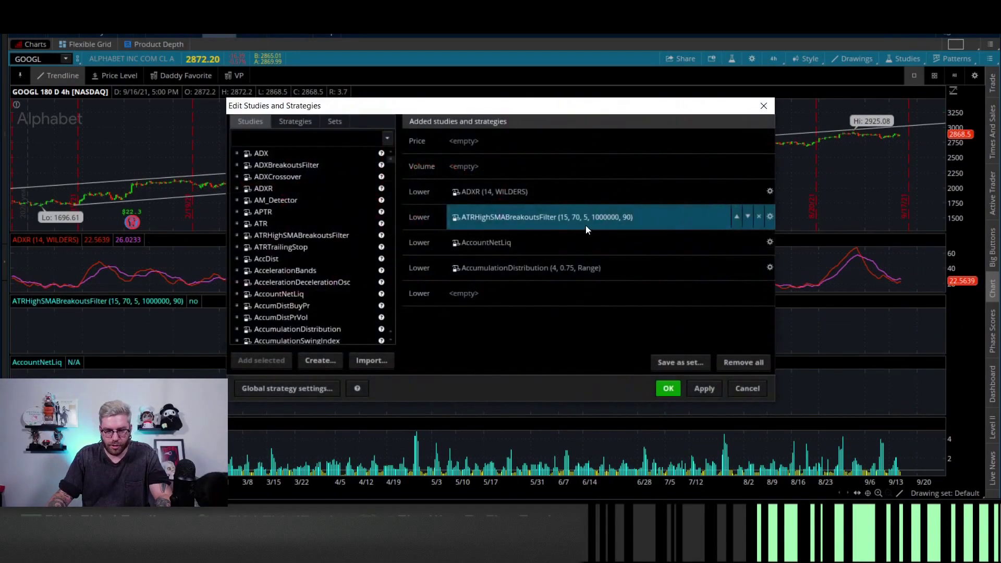
pyautogui.click(668, 389)
# - Remove all studies from the GOOGL chart
pyautogui.click(895, 60)
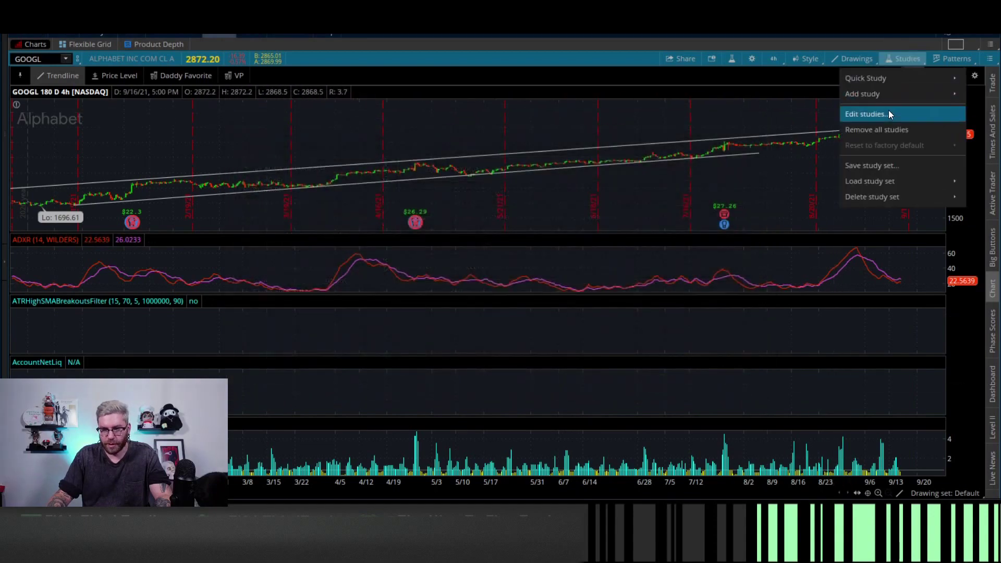
pyautogui.click(877, 130)
pyautogui.click(541, 52)
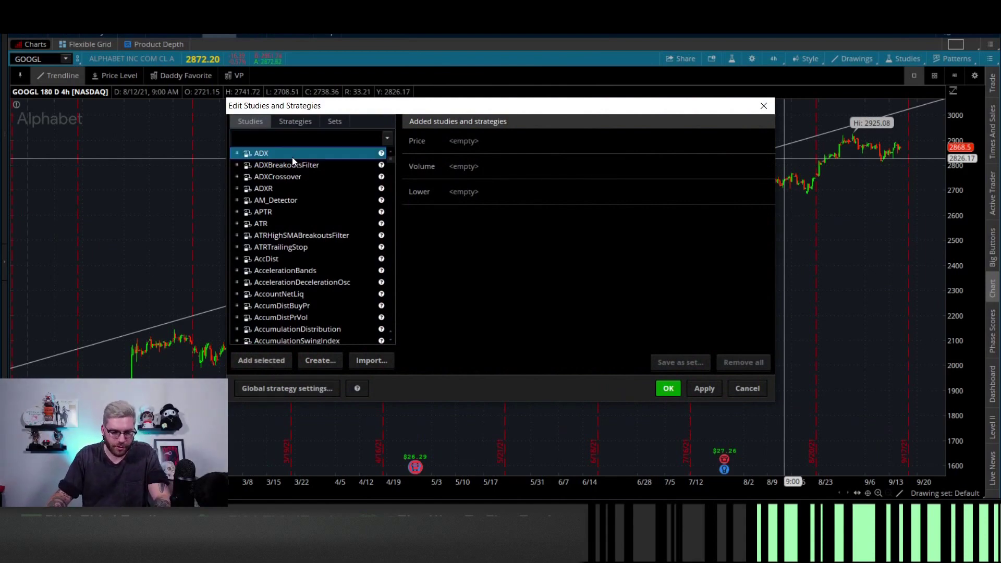
# - Add ADX, ADXBreakoutsFilter, ADXR, APTR and ATRHighSMABreakoutsFilter studies
pyautogui.doubleClick(292, 157)
pyautogui.doubleClick(289, 165)
pyautogui.click(289, 175)
pyautogui.doubleClick(283, 189)
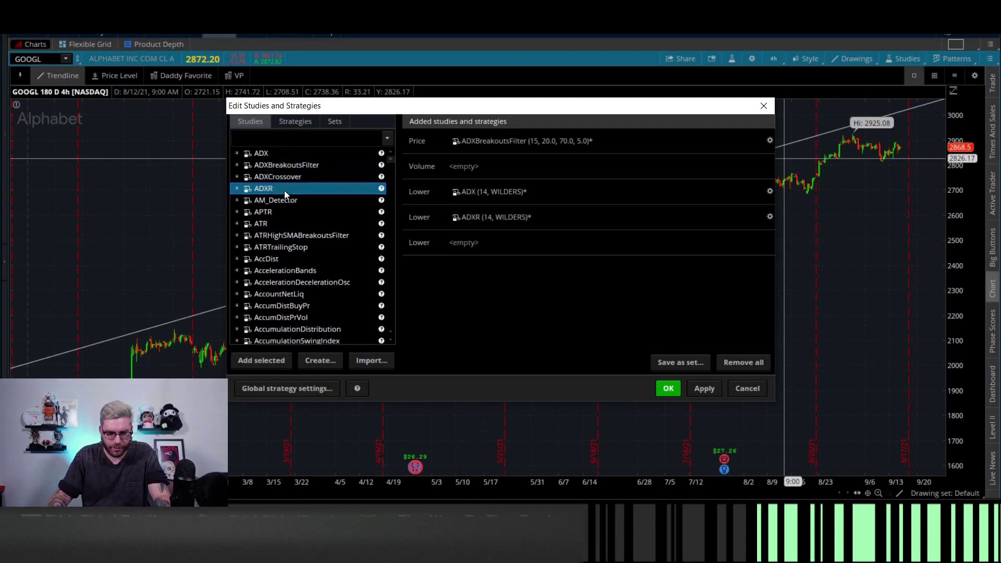
pyautogui.doubleClick(284, 212)
pyautogui.doubleClick(285, 235)
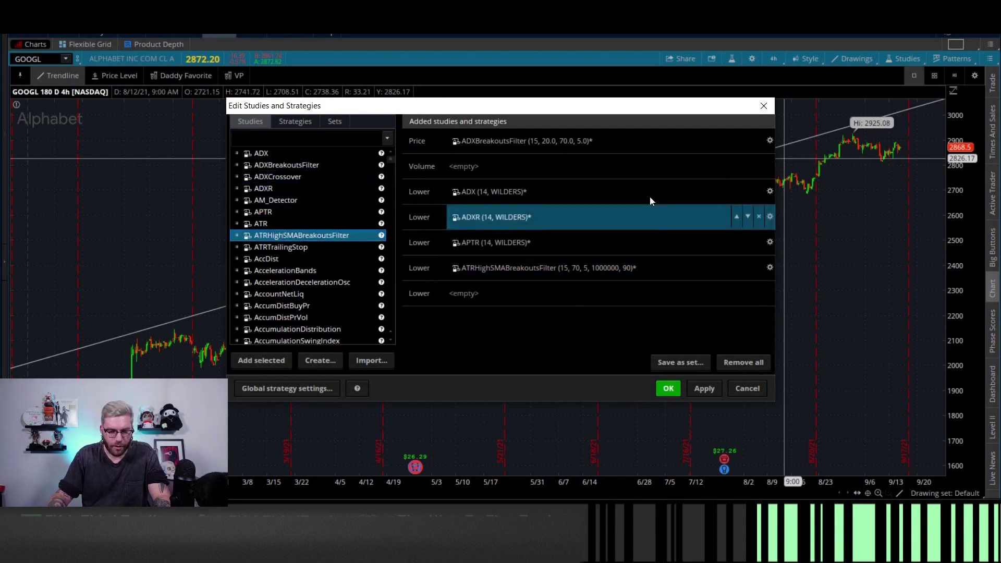
# - Save these studies as the study set 'TESTY TEST' and close the editor
pyautogui.click(672, 360)
pyautogui.write('TES')
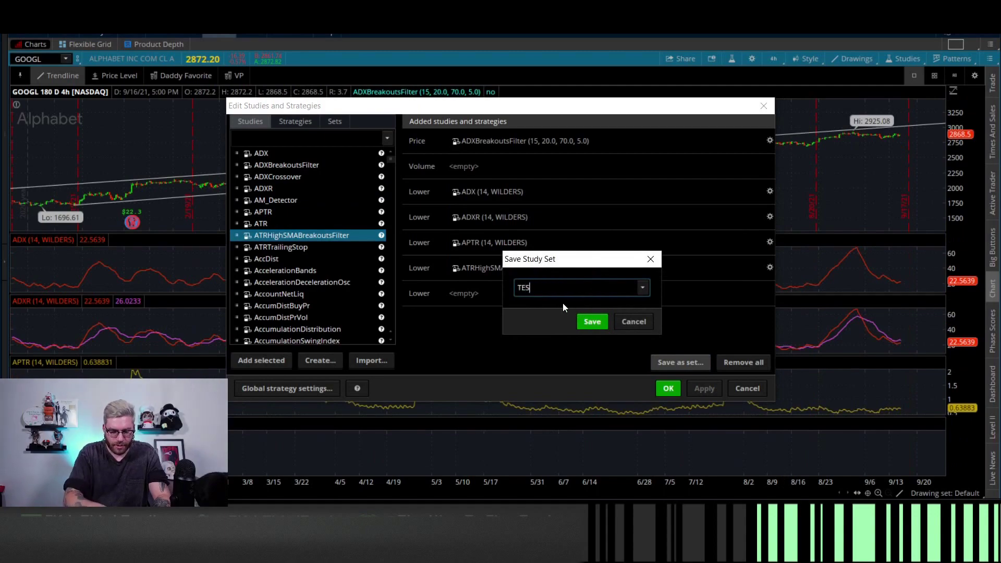
pyautogui.write('TY TEST')
pyautogui.click(595, 321)
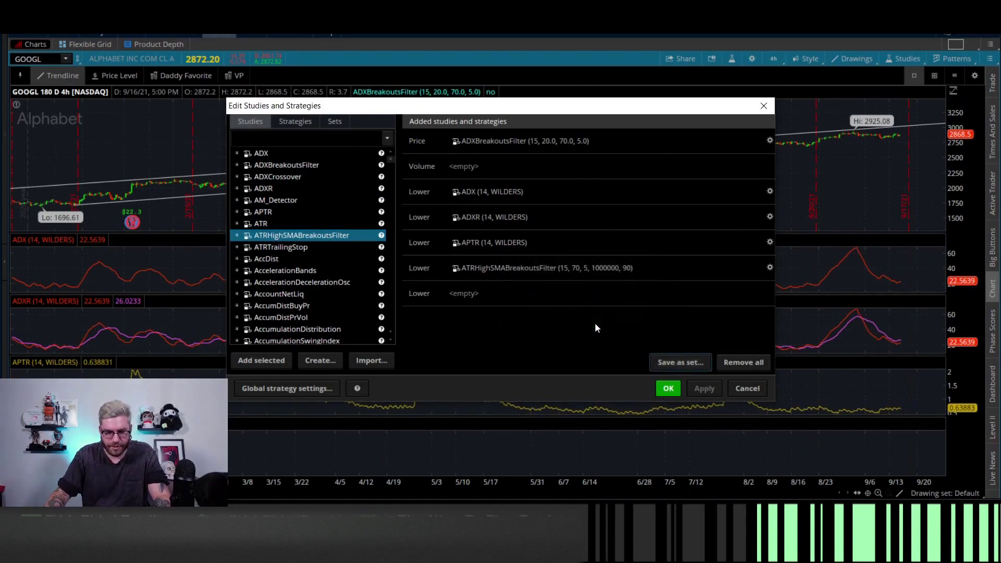
pyautogui.click(673, 389)
# - Load the TESTY TEST study set onto the GOOGL chart
pyautogui.click(904, 58)
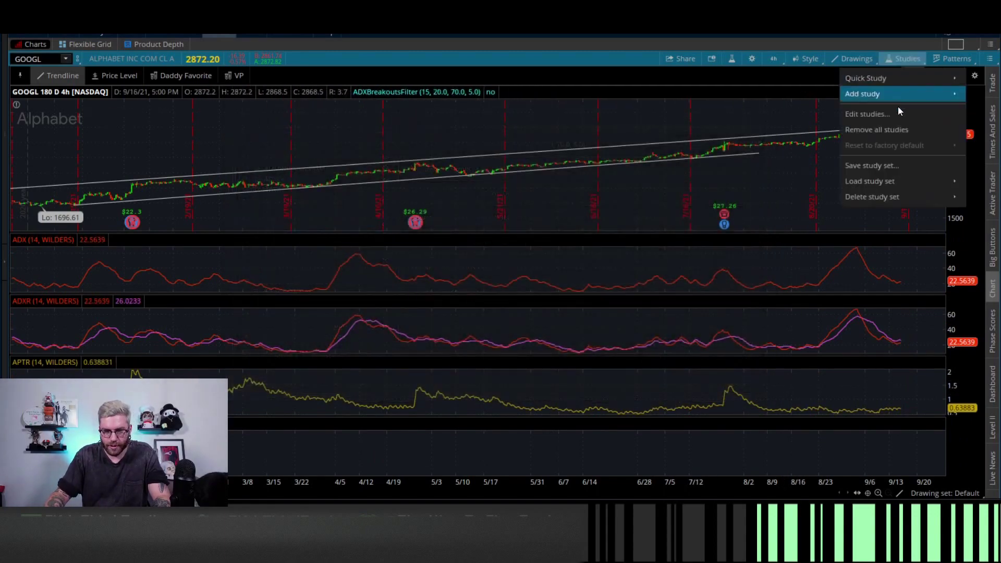
pyautogui.moveTo(878, 182)
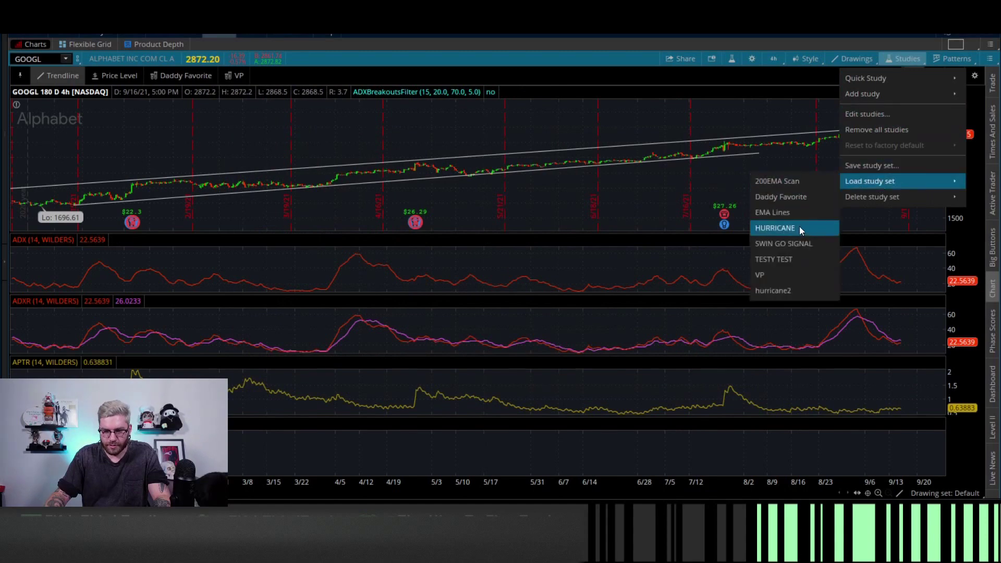
pyautogui.click(786, 258)
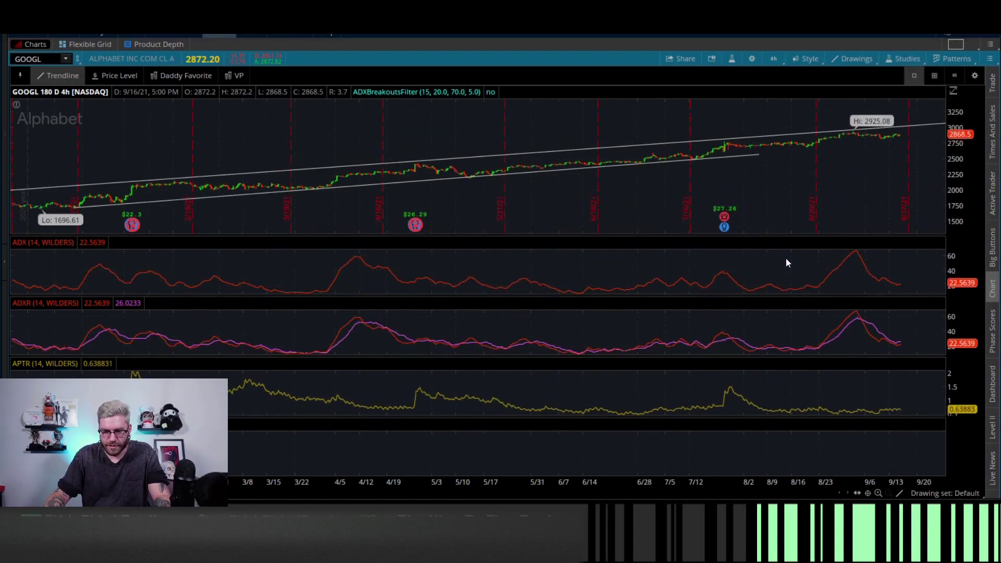
pyautogui.click(918, 61)
pyautogui.click(864, 149)
# - Add a TESTY TEST study-set shortcut to the quick tools, then apply Daddy Favorite
pyautogui.click(550, 68)
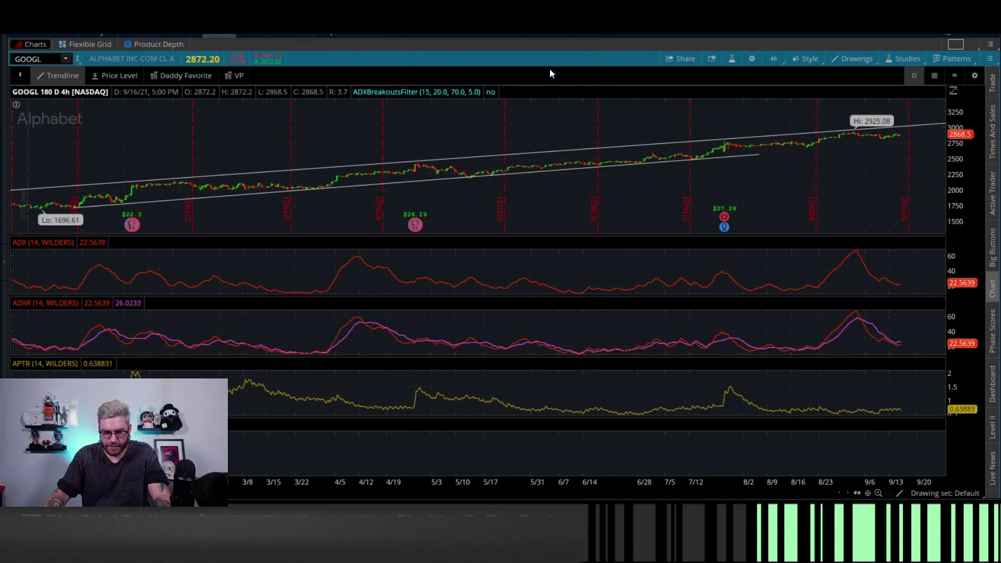
pyautogui.click(974, 76)
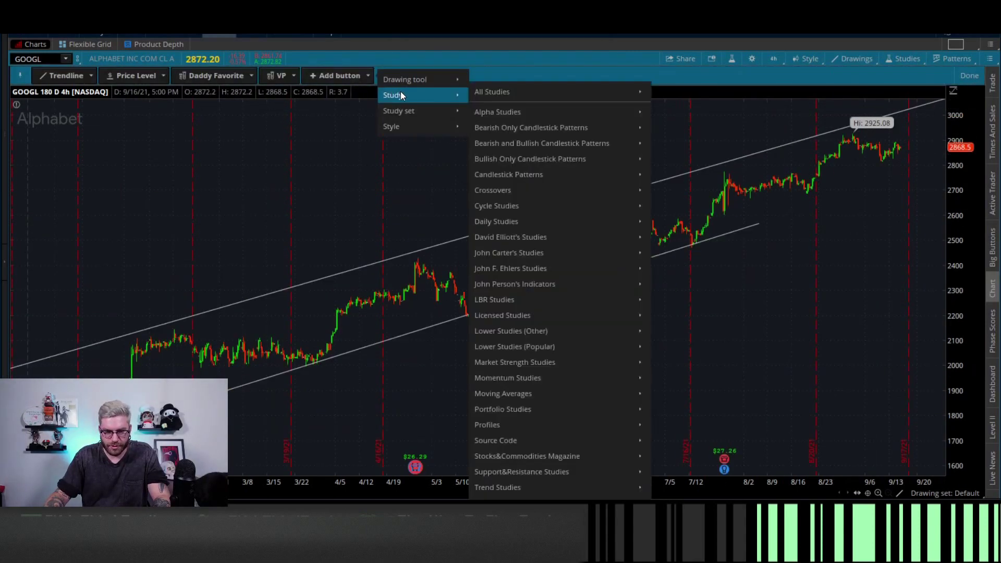
pyautogui.moveTo(409, 110)
pyautogui.click(514, 190)
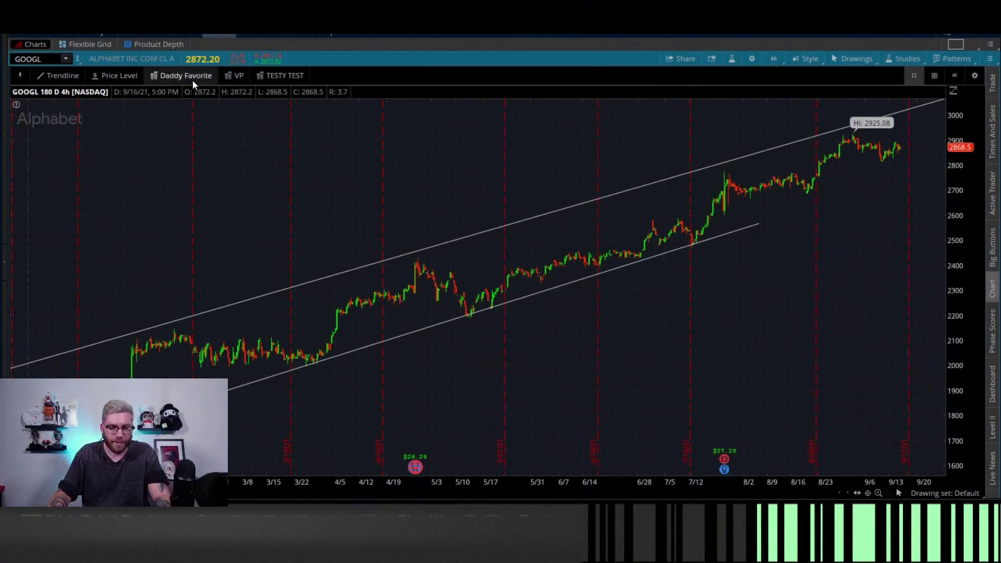
pyautogui.click(192, 80)
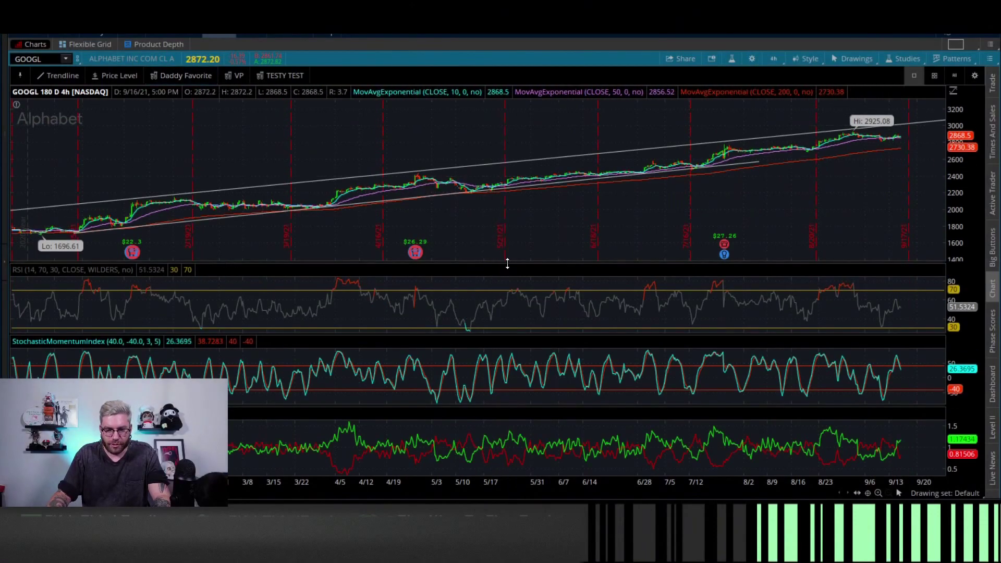
# - Enlarge the price pane while switching from Daddy Favorite to TESTY TEST, then VP
pyautogui.moveTo(508, 263); pyautogui.dragTo(501, 315)
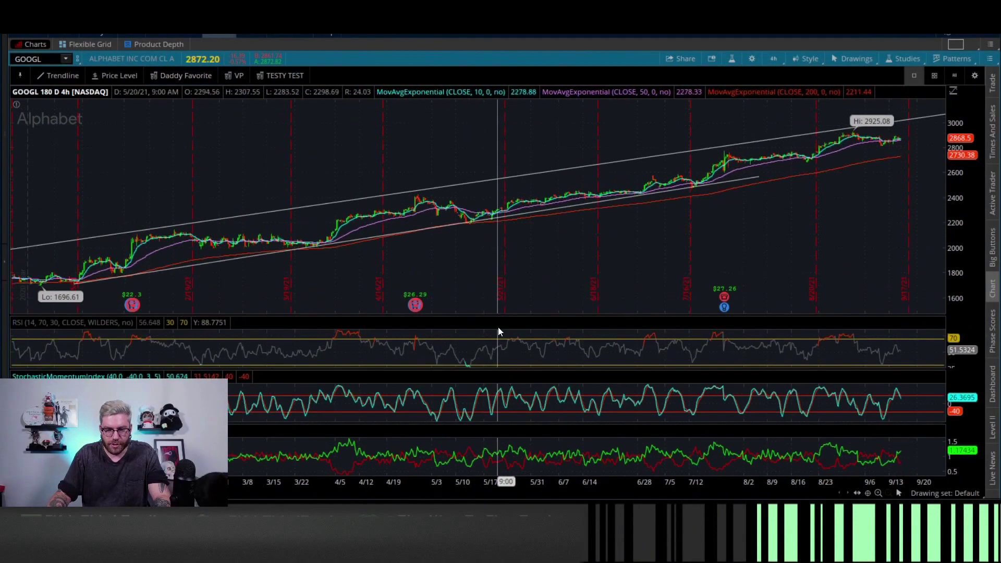
pyautogui.click(296, 76)
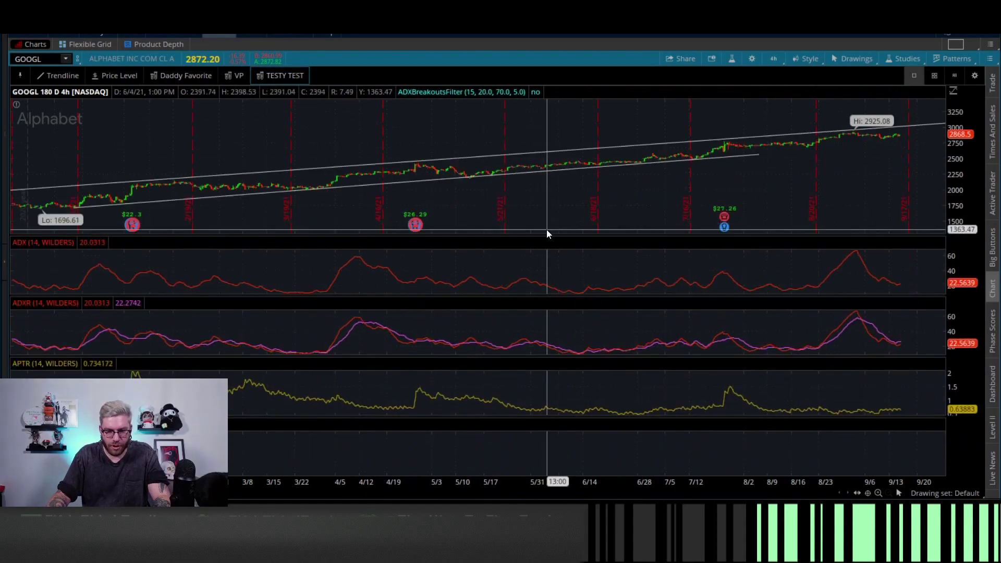
pyautogui.moveTo(547, 231); pyautogui.dragTo(542, 262)
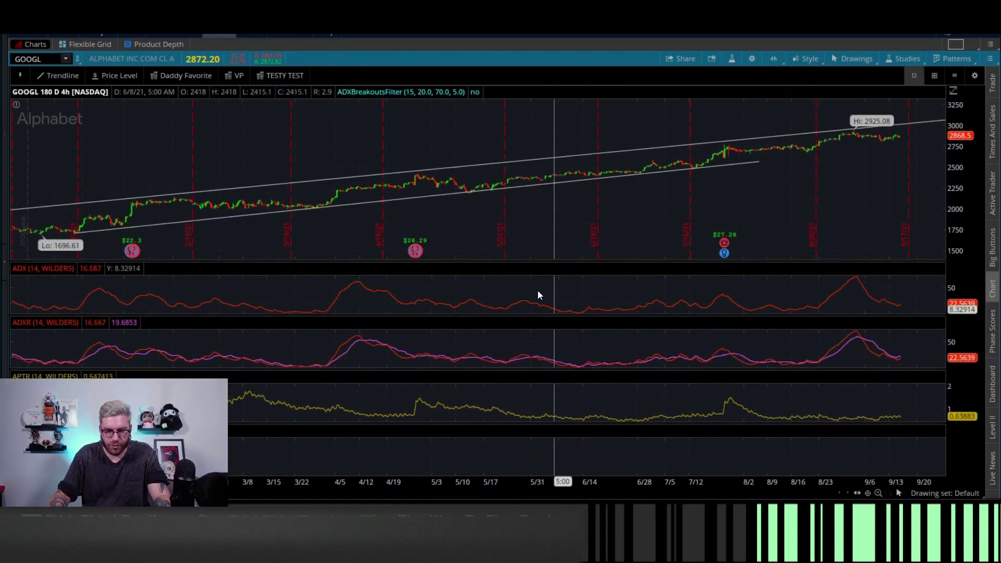
pyautogui.click(241, 78)
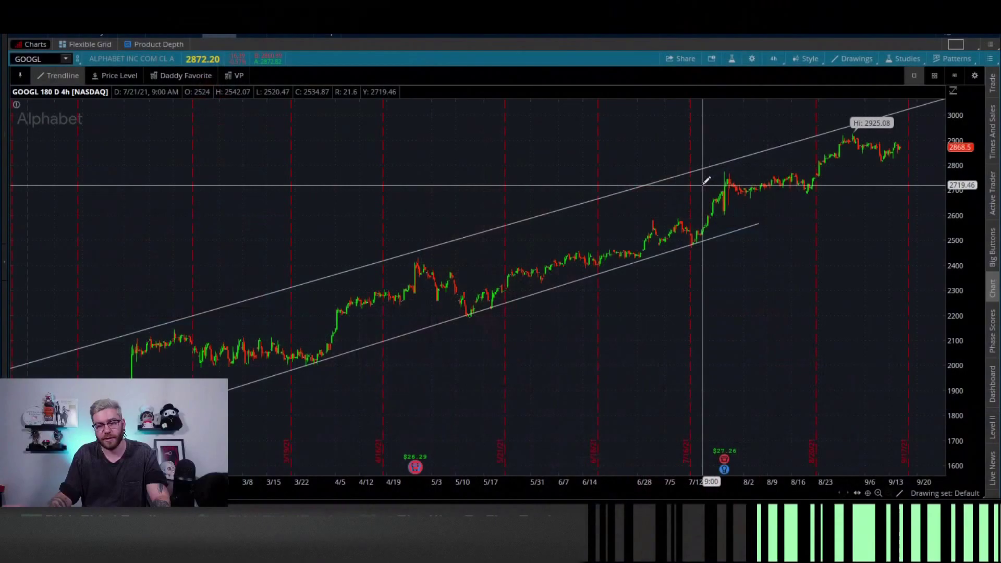
pyautogui.click(711, 61)
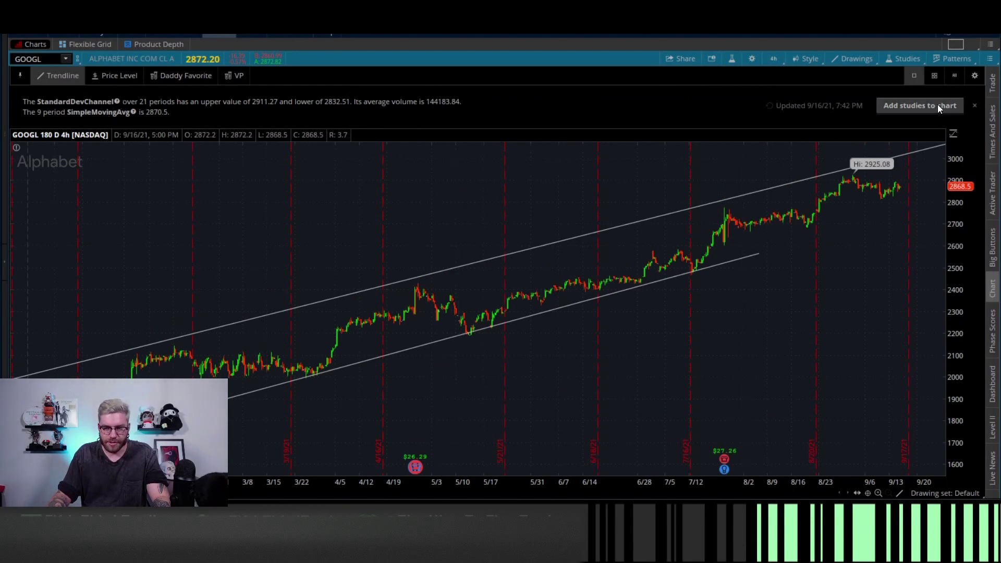
pyautogui.click(974, 106)
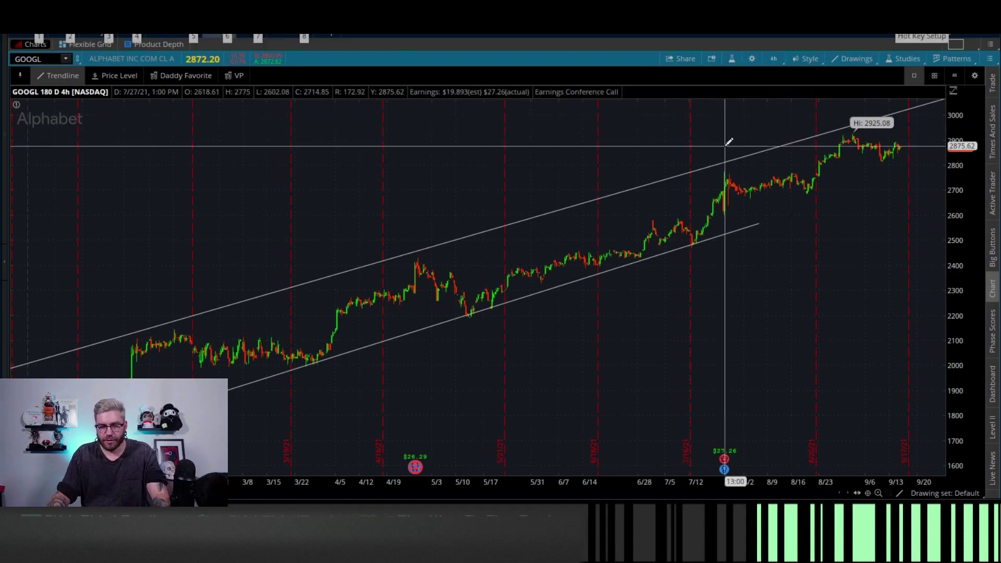
pyautogui.click(731, 58)
pyautogui.press('Escape')
pyautogui.doubleClick(759, 103)
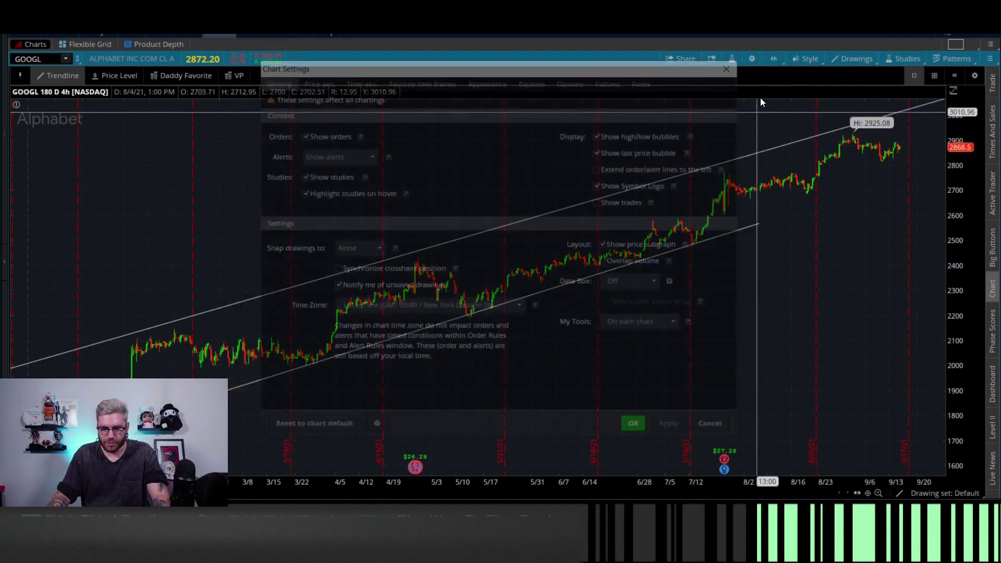
pyautogui.press('Escape')
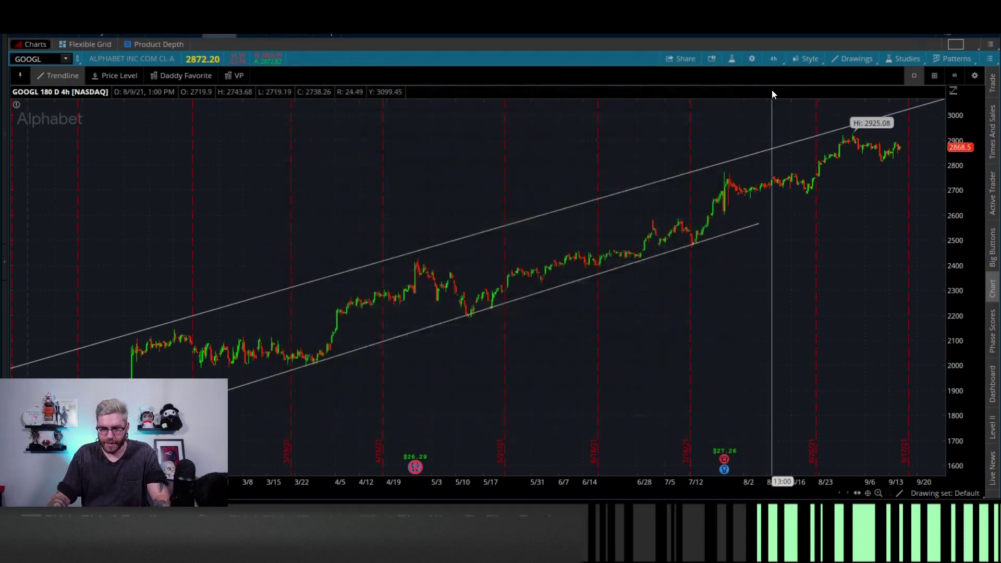
pyautogui.click(777, 60)
pyautogui.click(809, 58)
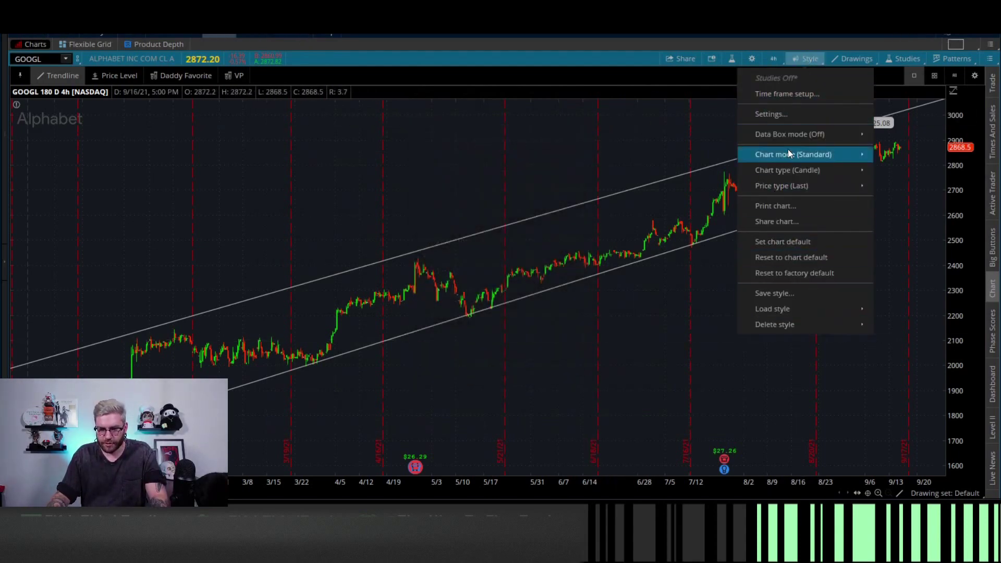
pyautogui.click(665, 154)
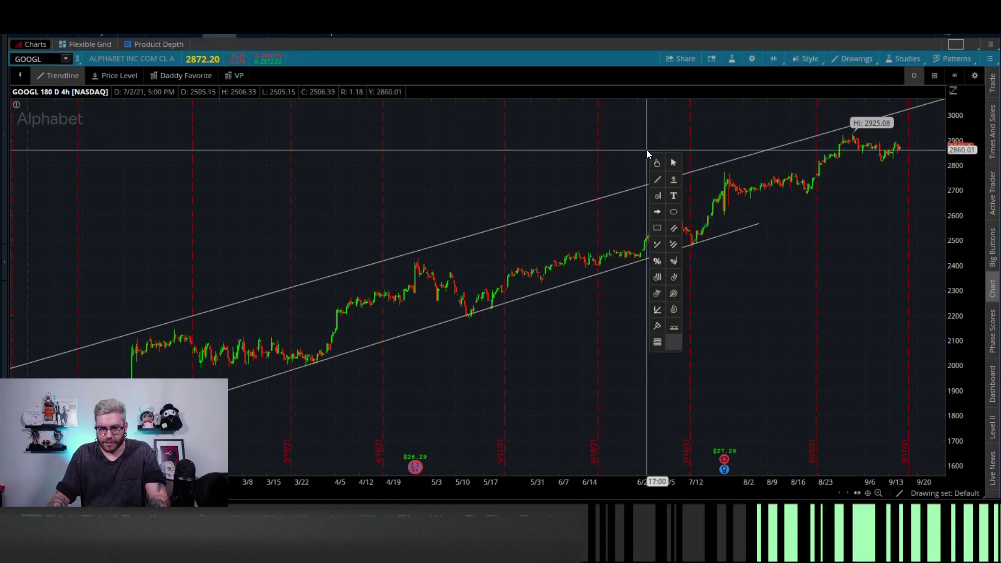
pyautogui.click(459, 176)
pyautogui.press('Escape')
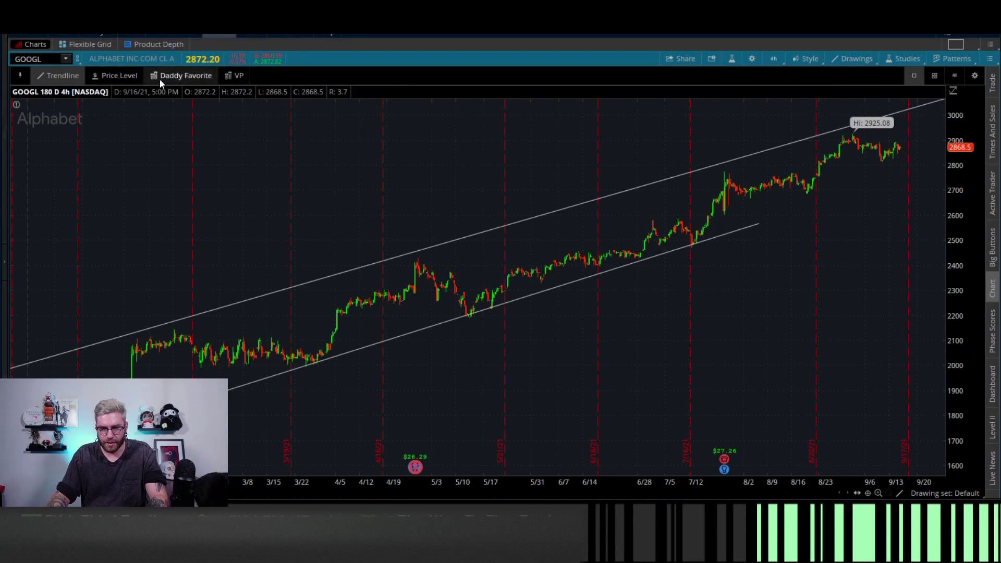
pyautogui.click(957, 57)
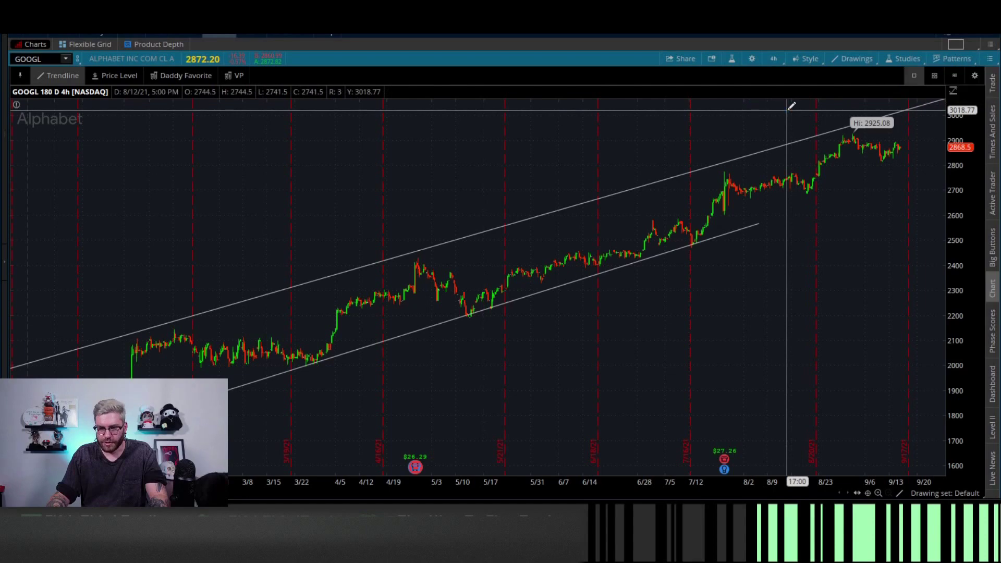
pyautogui.click(958, 43)
pyautogui.click(944, 79)
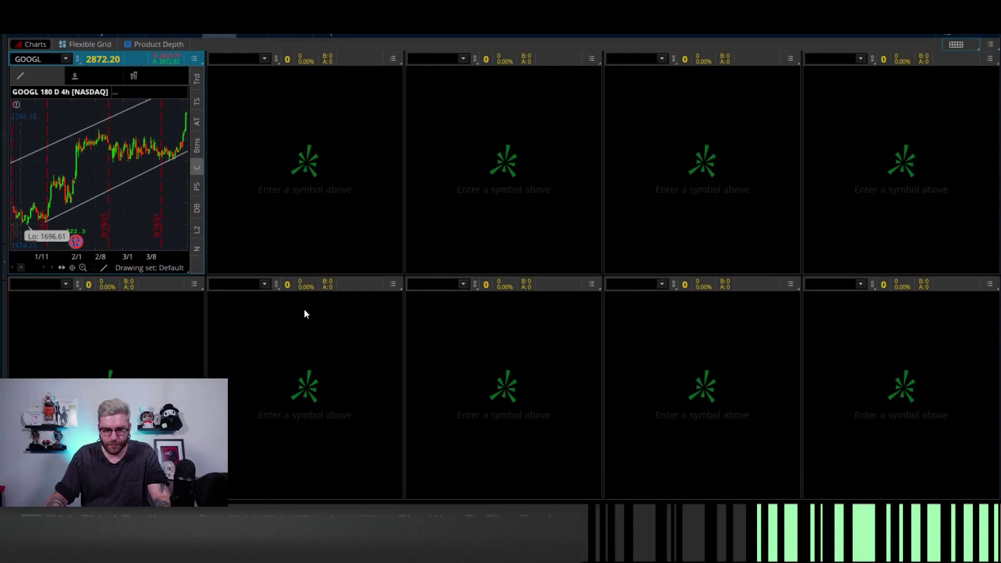
pyautogui.click(963, 45)
pyautogui.click(905, 67)
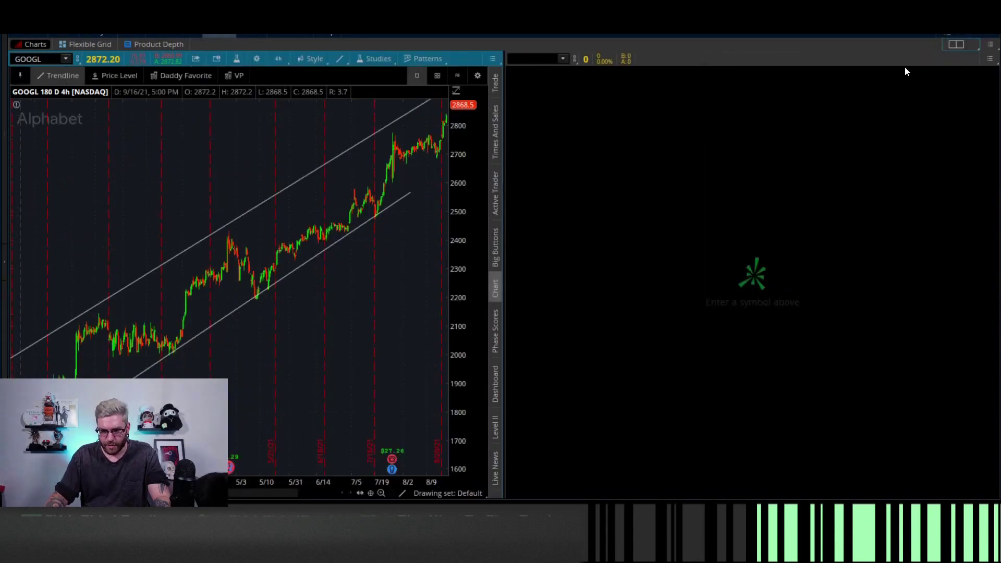
pyautogui.click(589, 140)
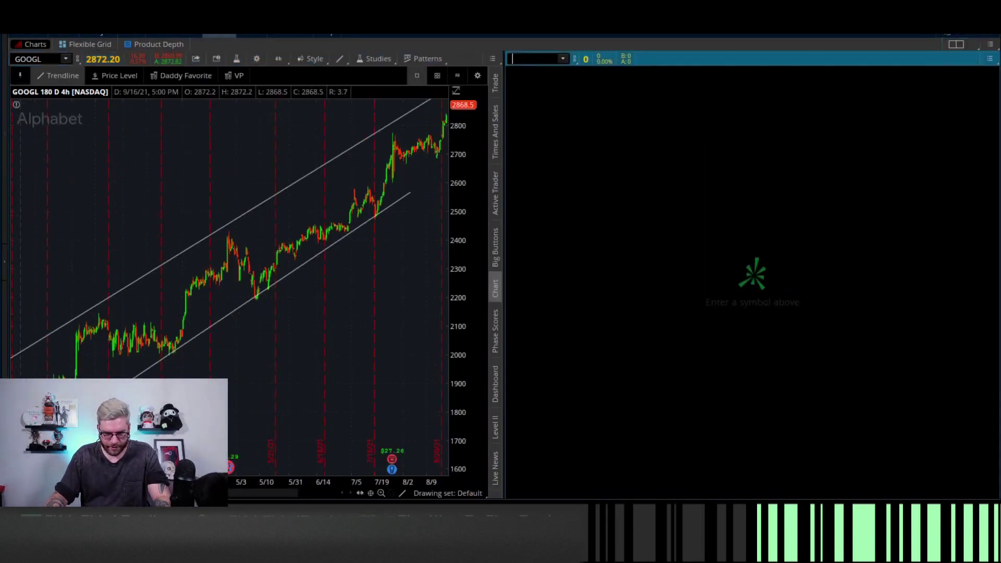
pyautogui.press('Return')
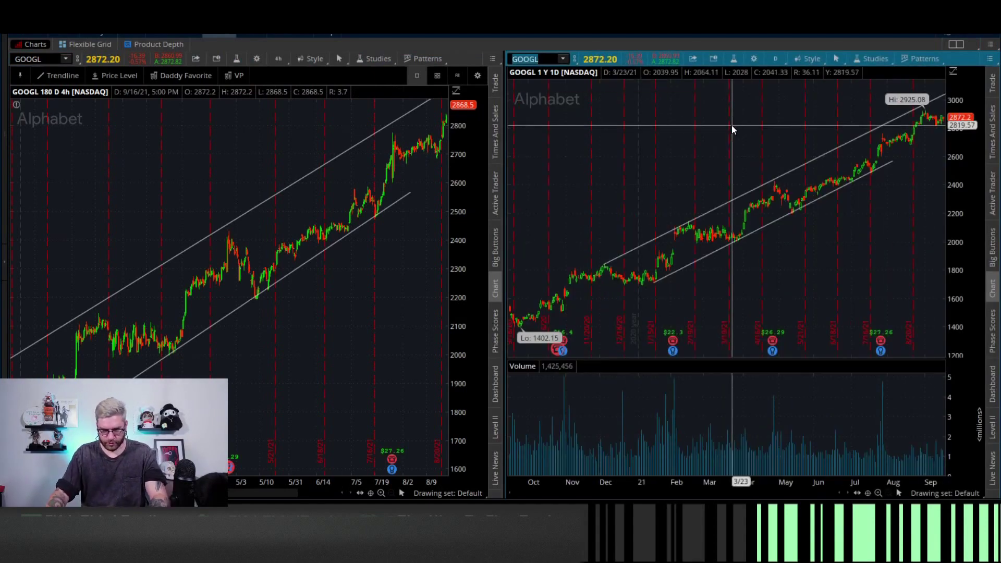
pyautogui.click(533, 257)
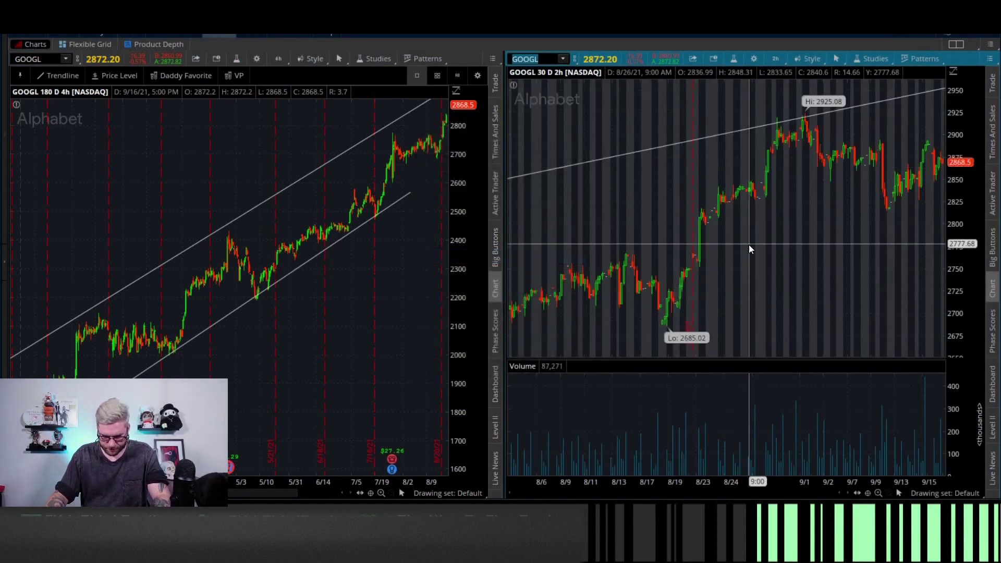
pyautogui.scroll(-5, 355, 293)
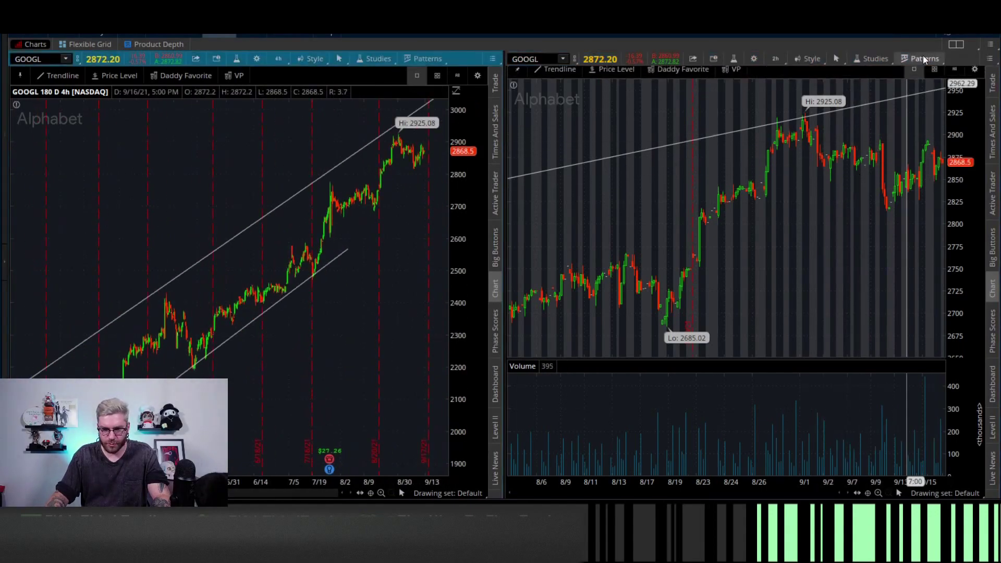
pyautogui.click(957, 44)
pyautogui.click(884, 64)
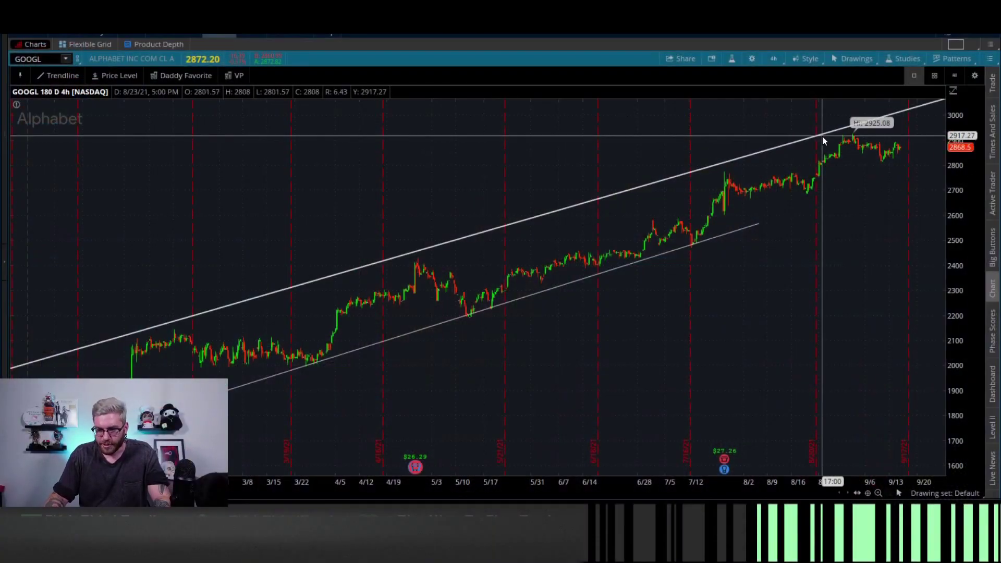
# - Close the Active Trader and Level II side panels so the GOOGL chart fills the window
pyautogui.press('t')
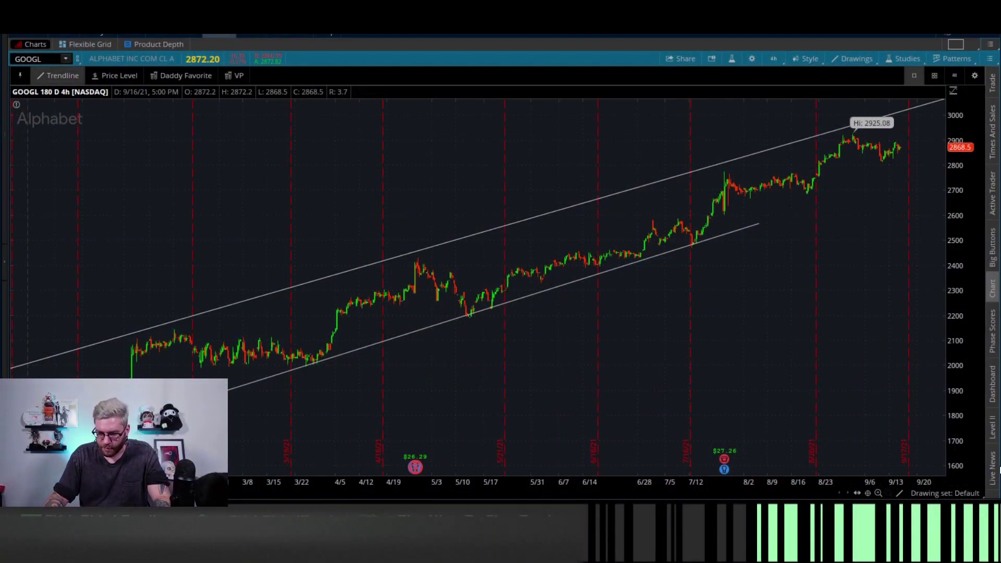
pyautogui.click(992, 296)
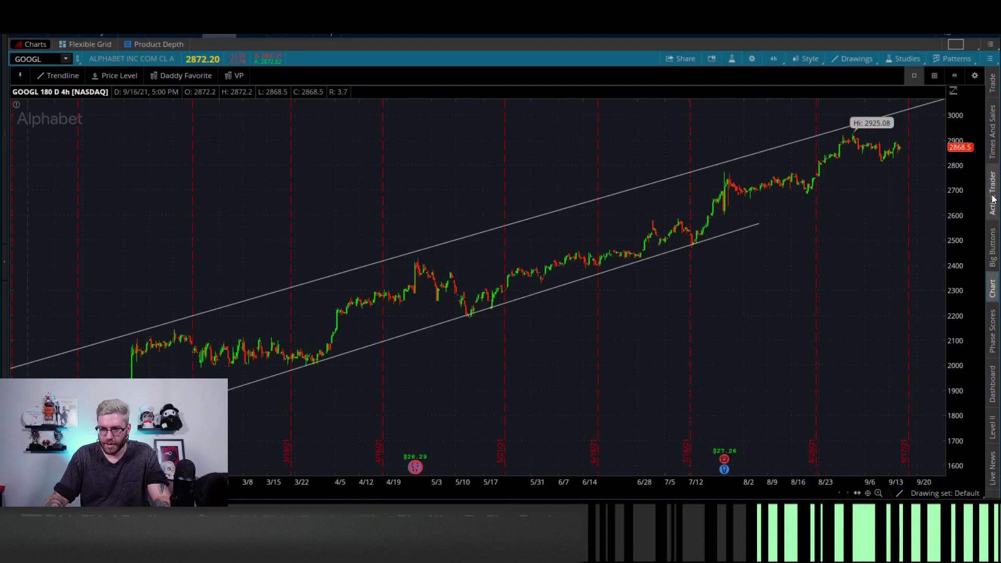
pyautogui.click(992, 196)
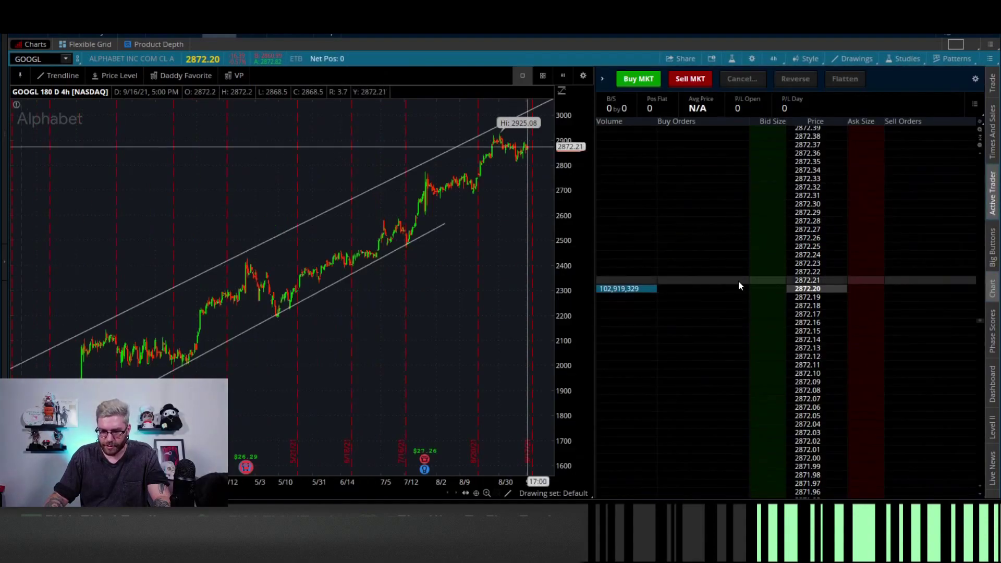
pyautogui.click(993, 426)
pyautogui.click(994, 286)
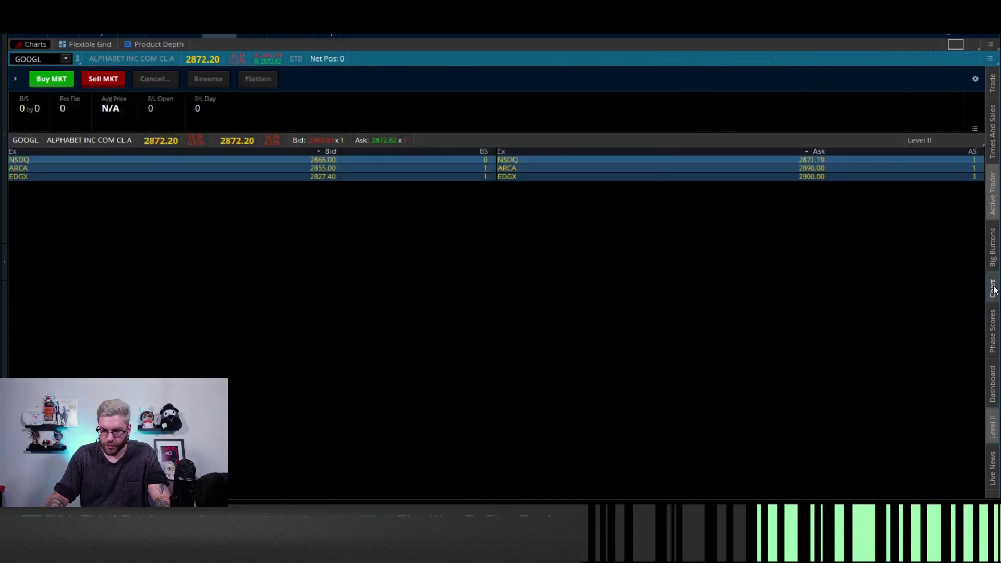
pyautogui.click(994, 286)
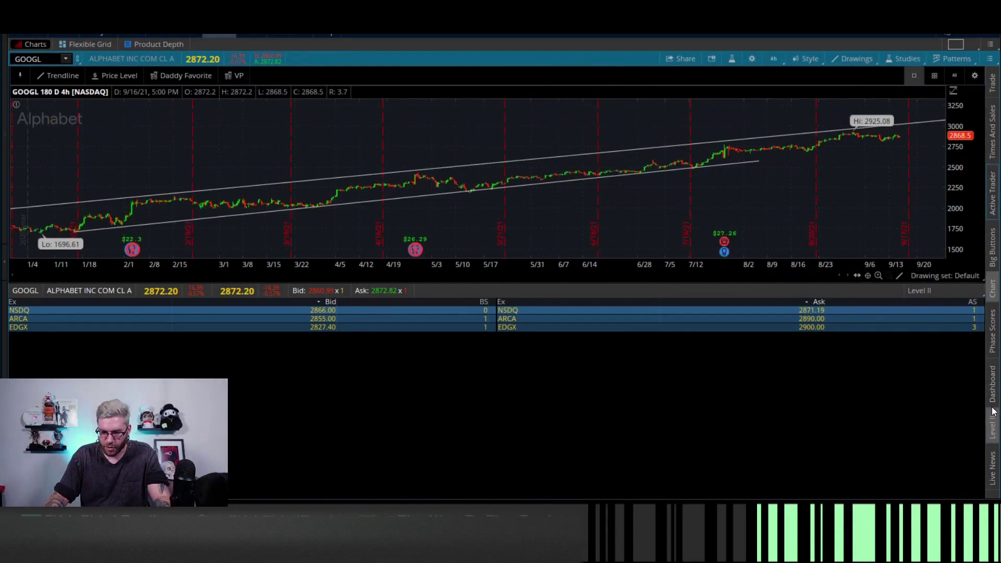
pyautogui.click(992, 420)
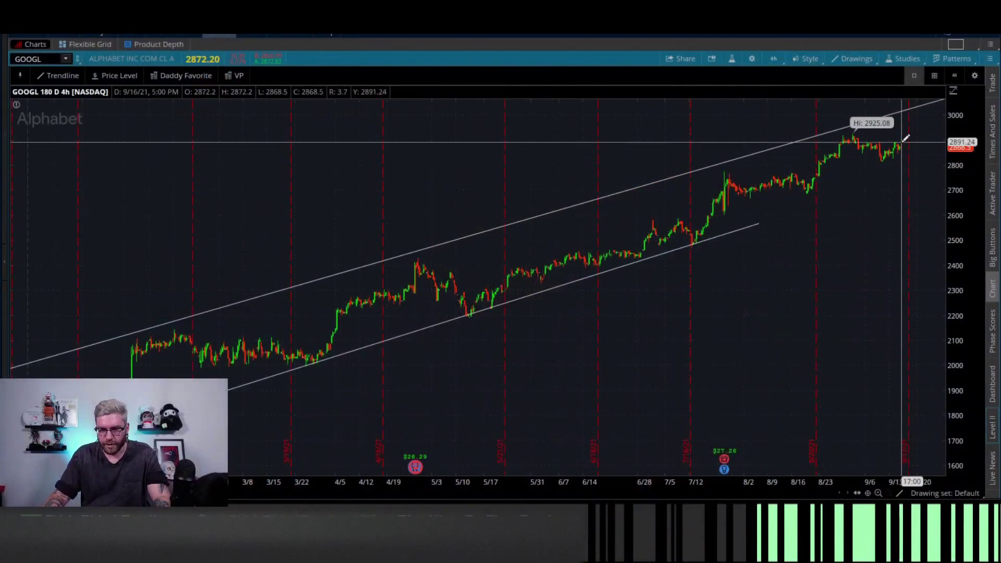
pyautogui.click(957, 35)
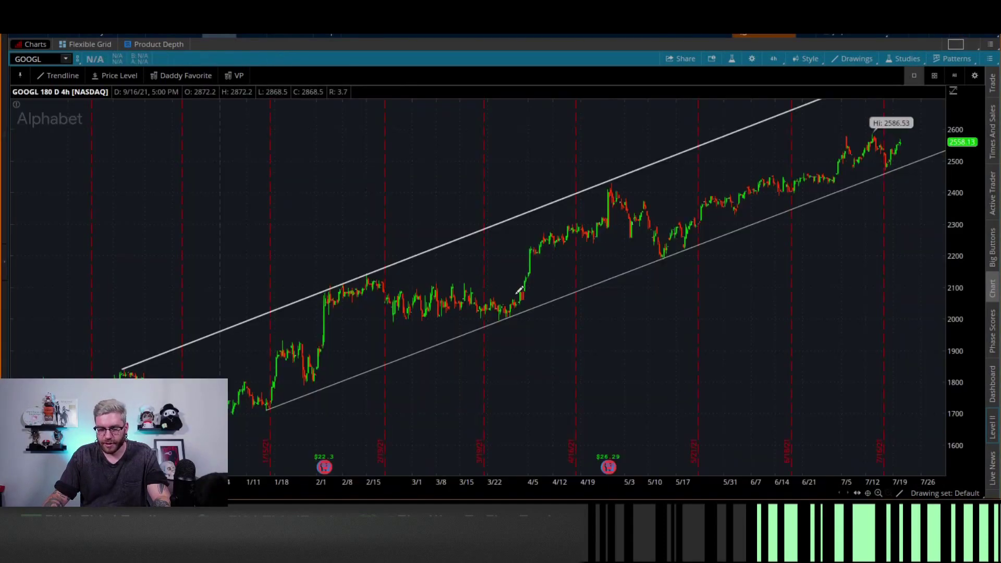
pyautogui.click(857, 35)
pyautogui.click(903, 56)
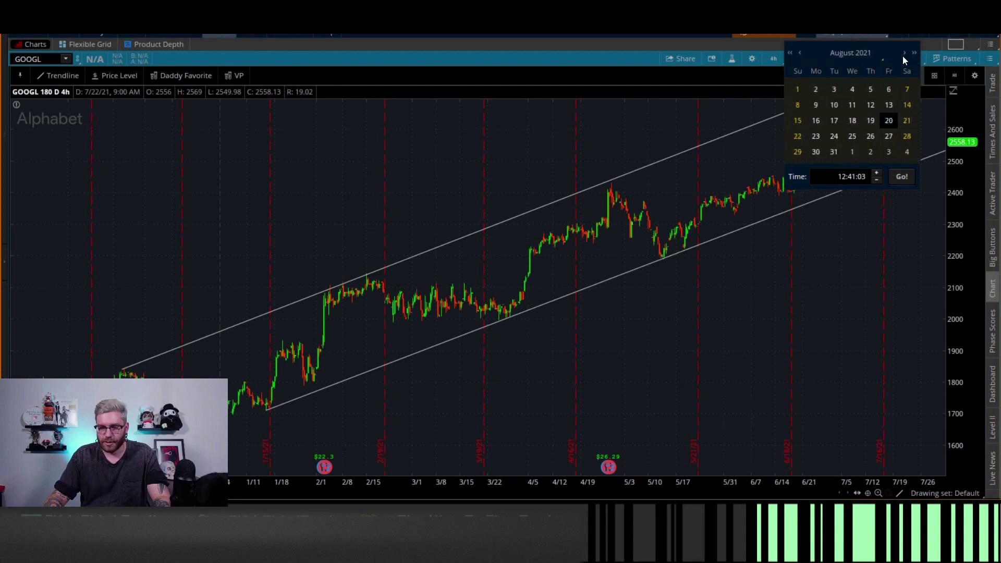
pyautogui.click(903, 55)
pyautogui.click(902, 55)
pyautogui.click(903, 55)
pyautogui.click(801, 53)
pyautogui.click(801, 54)
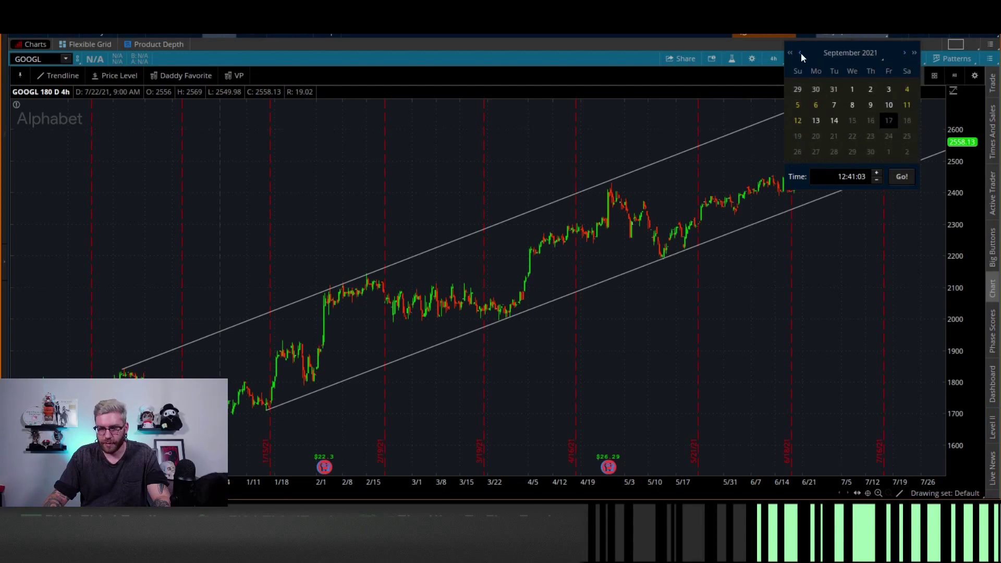
pyautogui.click(801, 54)
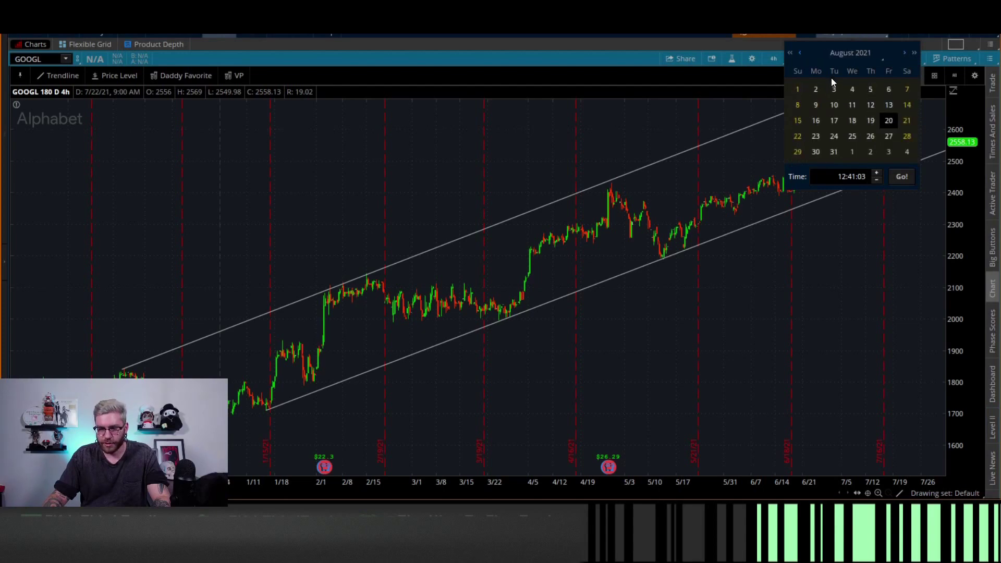
pyautogui.click(901, 177)
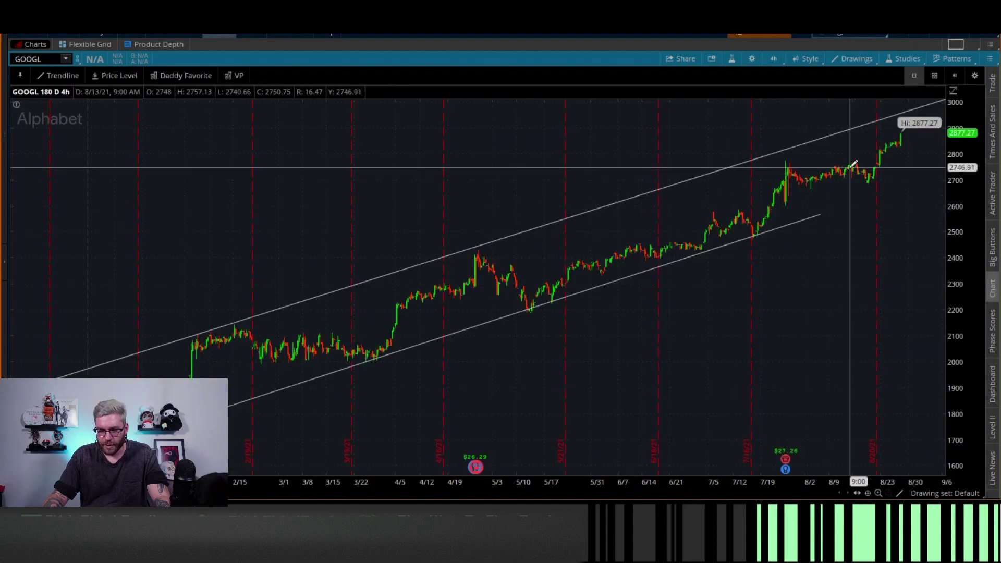
pyautogui.moveTo(851, 178); pyautogui.dragTo(826, 210)
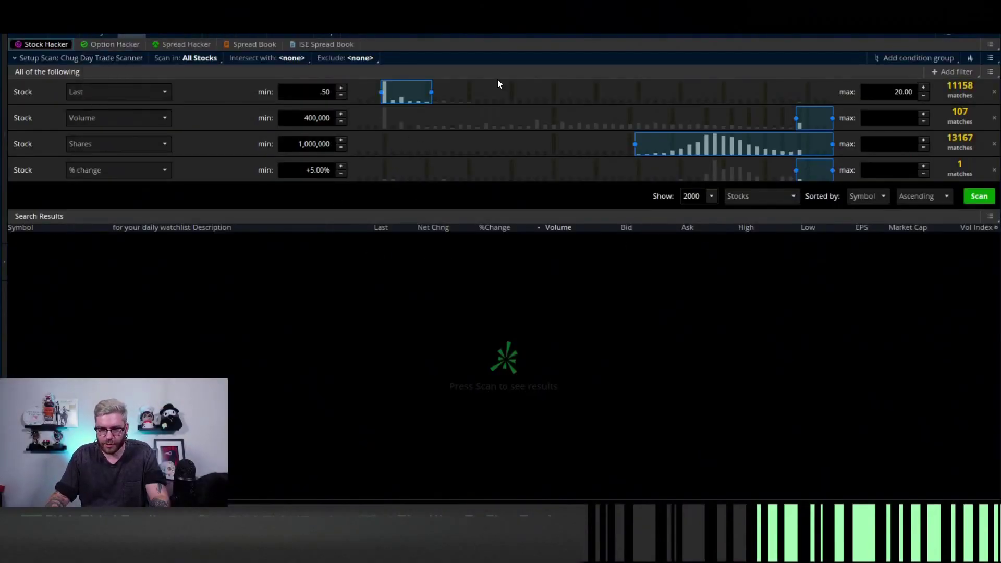
# - Run the Stock Hacker scan, accept the large-result warning and browse the results
pyautogui.click(979, 198)
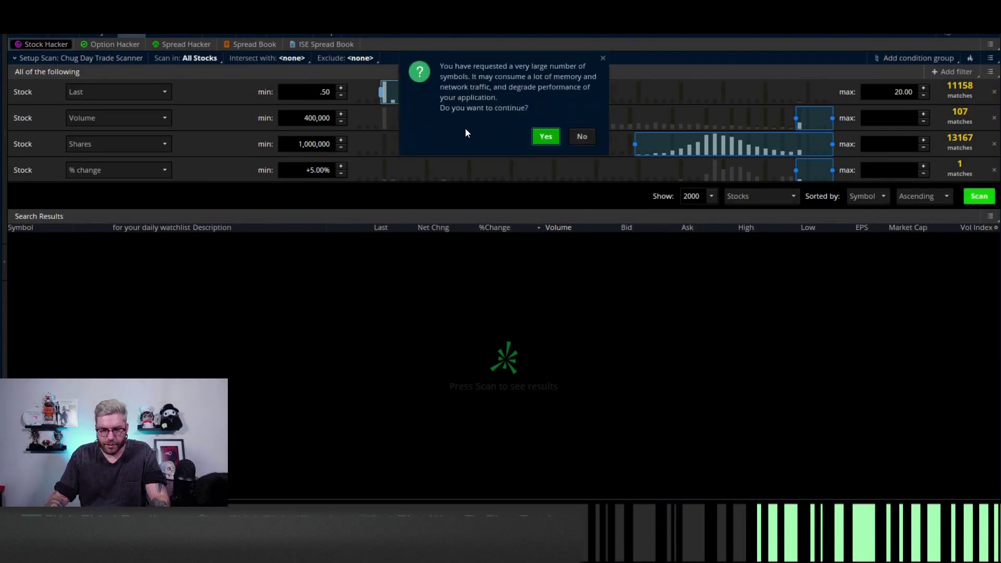
pyautogui.click(545, 134)
pyautogui.scroll(-20, 311, 281)
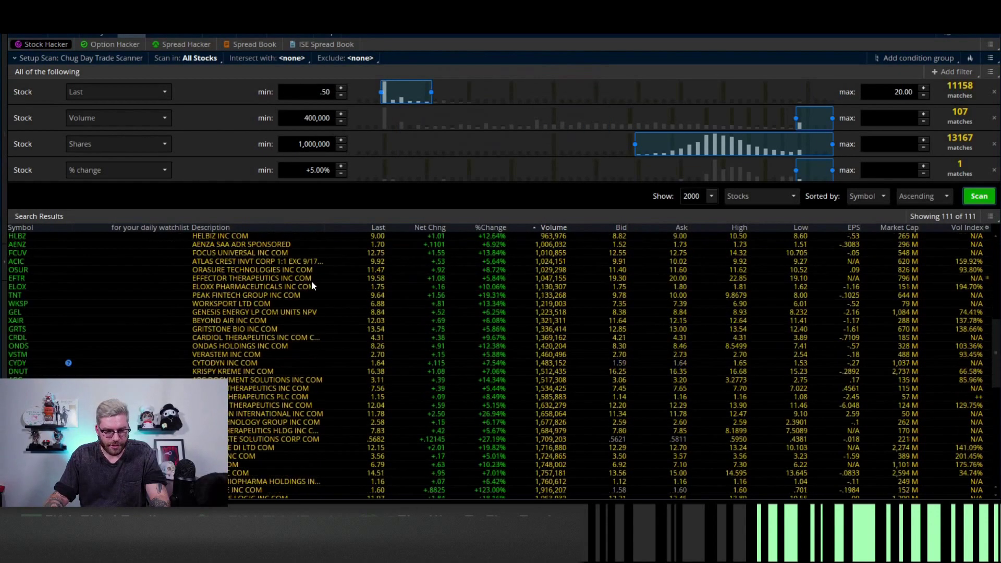
pyautogui.scroll(15, 281, 338)
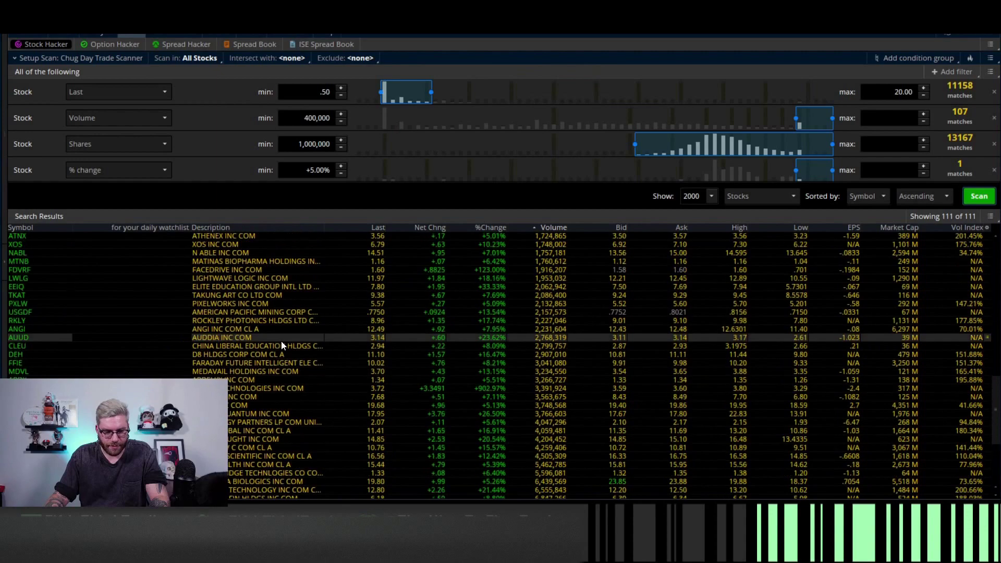
pyautogui.scroll(7, 280, 341)
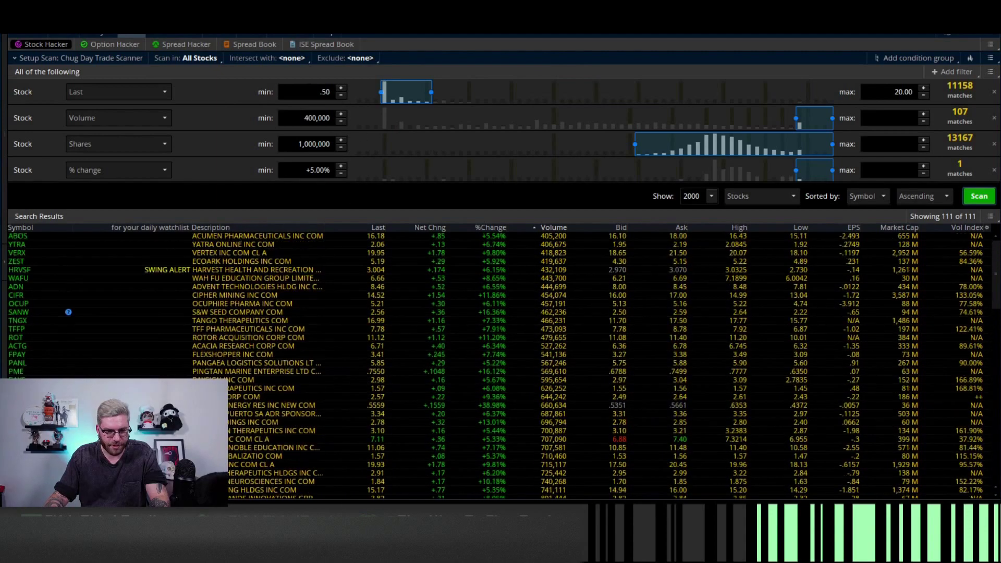
# - Delete the three scan filters and go to the Alert Book
pyautogui.click(994, 92)
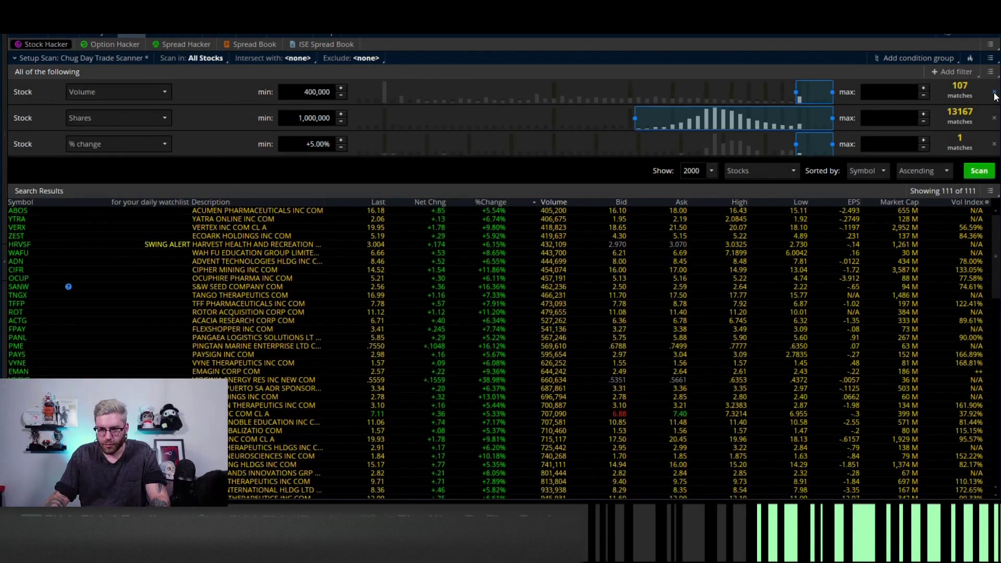
pyautogui.click(994, 93)
pyautogui.click(994, 93)
pyautogui.click(994, 93)
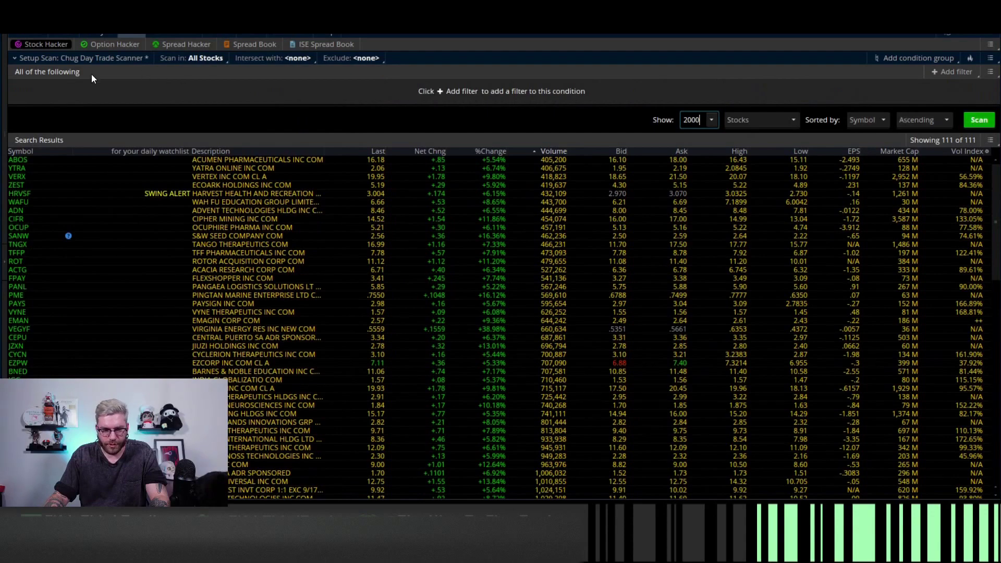
pyautogui.rightClick(956, 78)
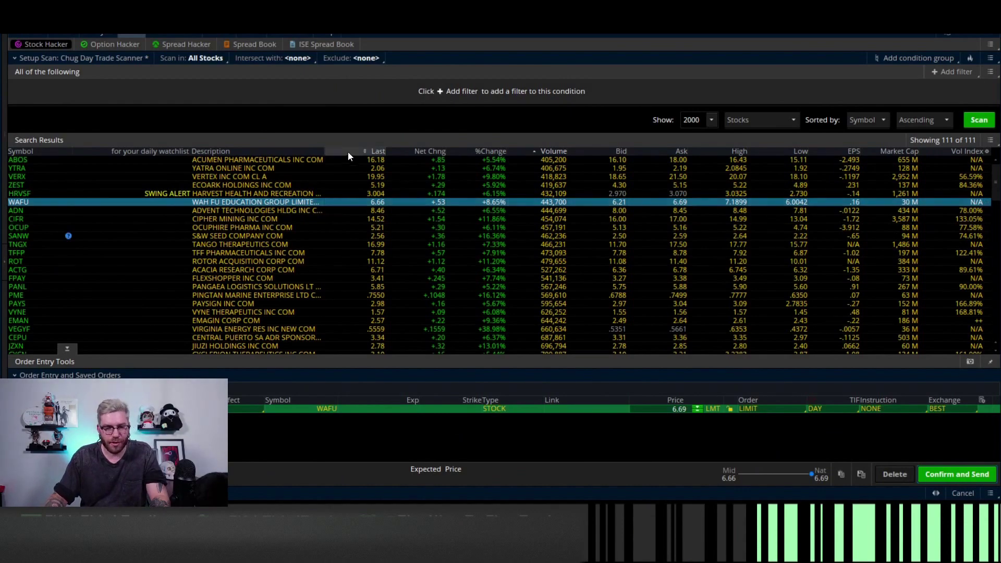
pyautogui.click(176, 35)
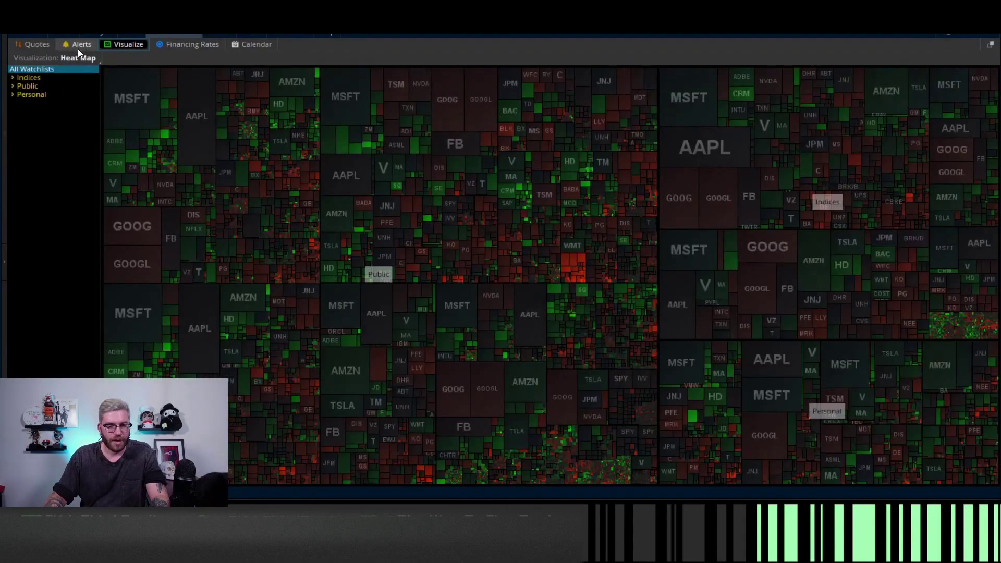
# - Go from the Alert Book back to the GOOGL 180-day, 4-hour chart with its drawing tools
pyautogui.click(78, 46)
pyautogui.scroll(-2, 221, 198)
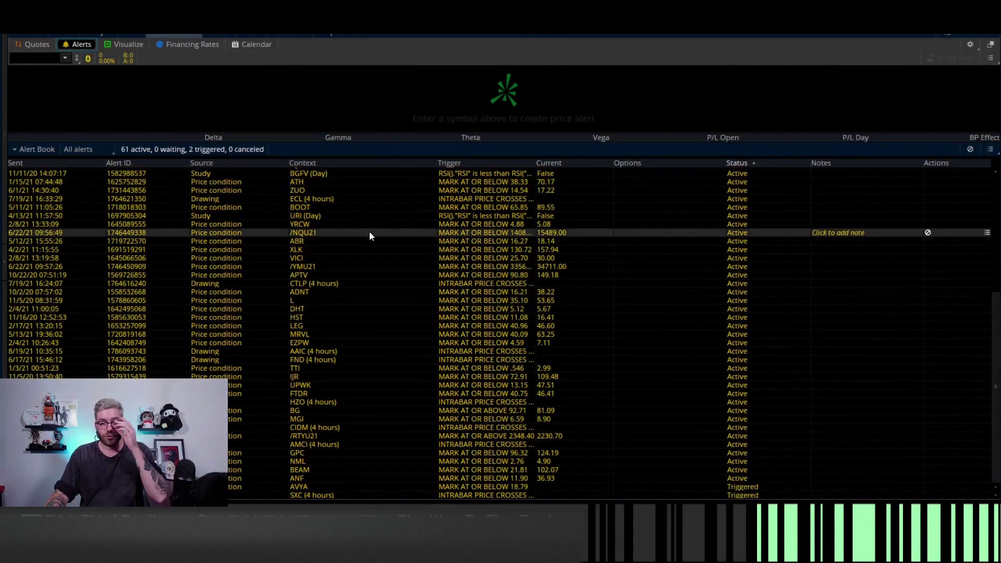
pyautogui.scroll(8, 367, 233)
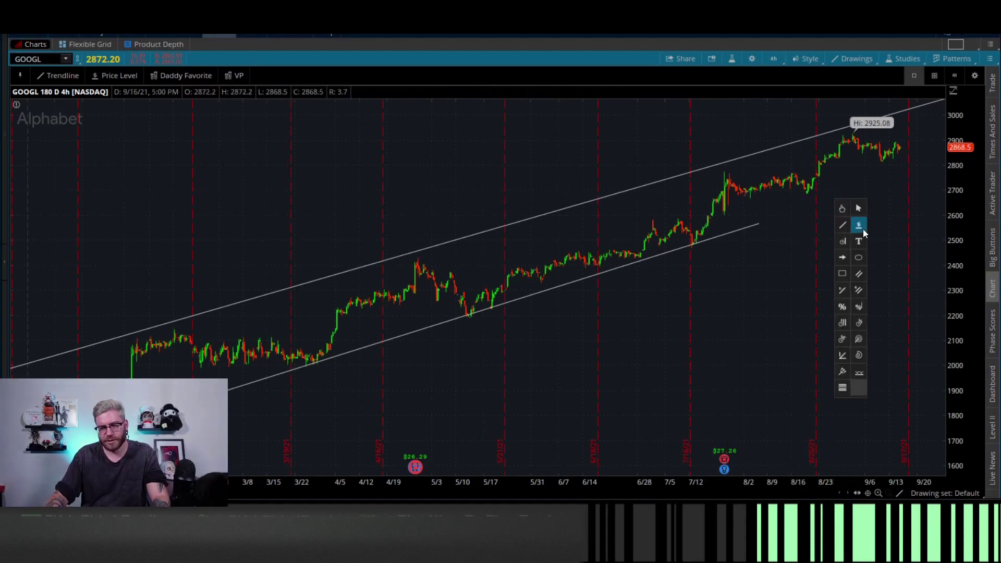
# - Add a GOOGL price level near 2809 with a crosses-below alert, then view the 62 alerts in the Alert Book
pyautogui.click(858, 224)
pyautogui.scroll(5, 744, 202)
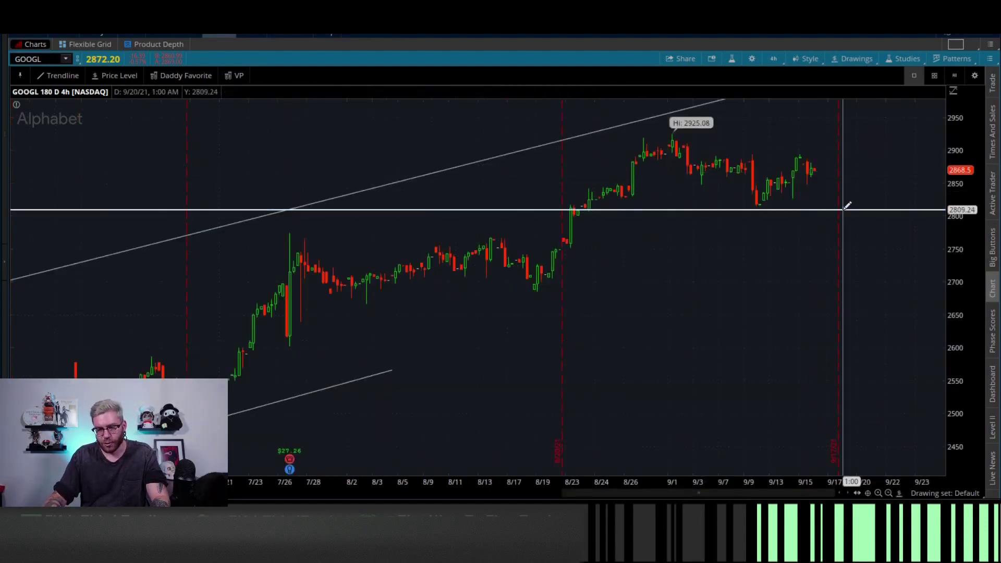
pyautogui.rightClick(800, 211)
pyautogui.click(876, 315)
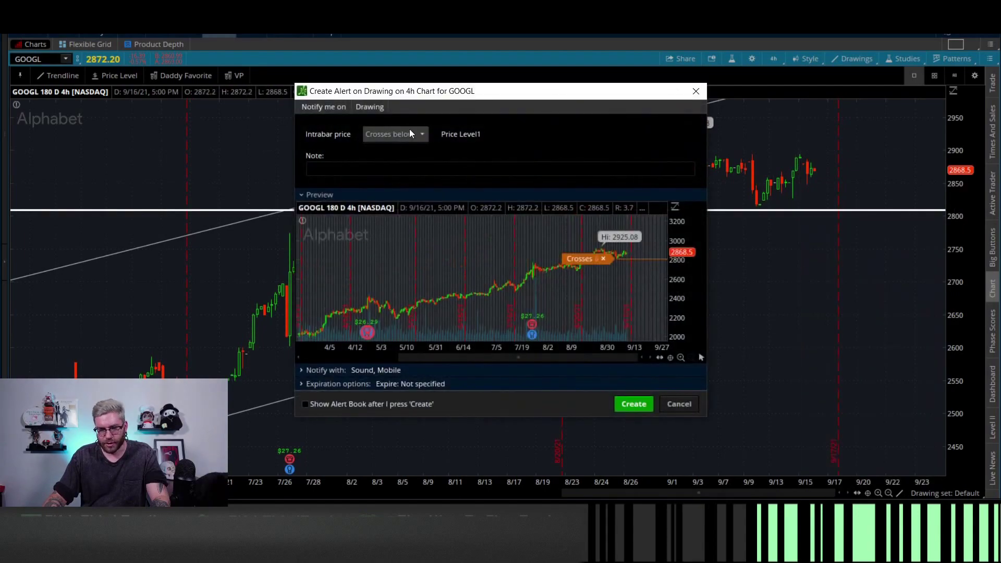
pyautogui.click(647, 404)
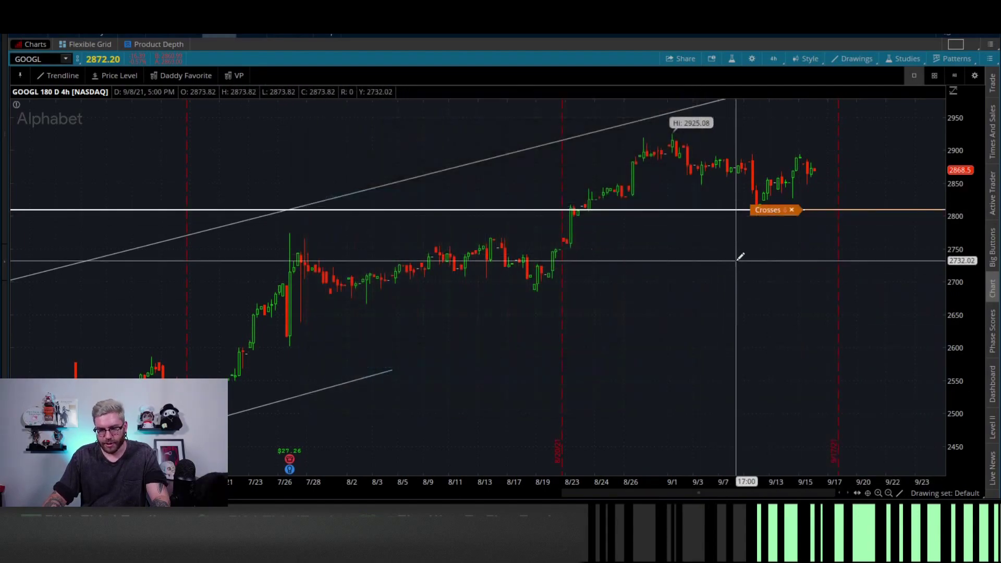
pyautogui.scroll(-5, 789, 214)
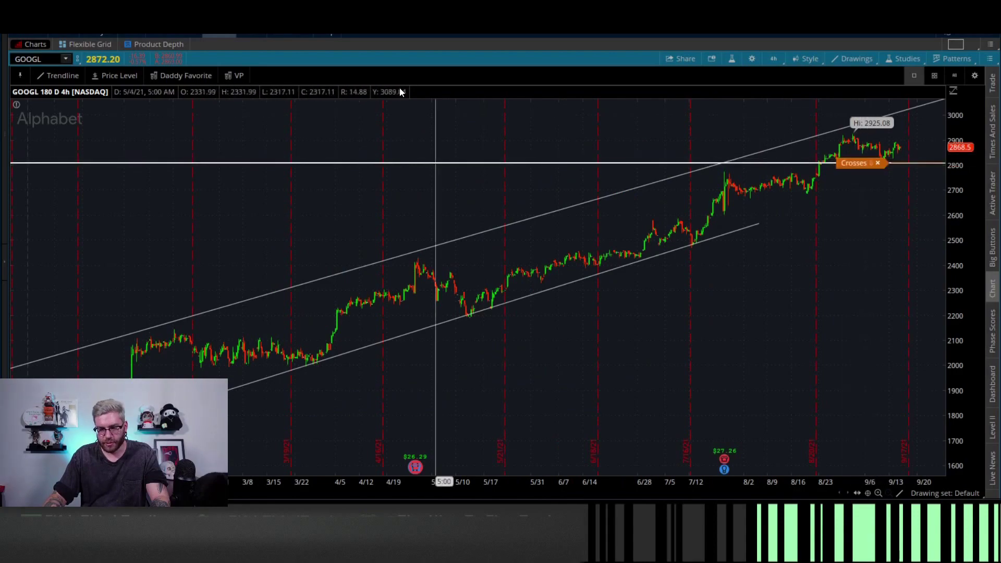
pyautogui.click(162, 33)
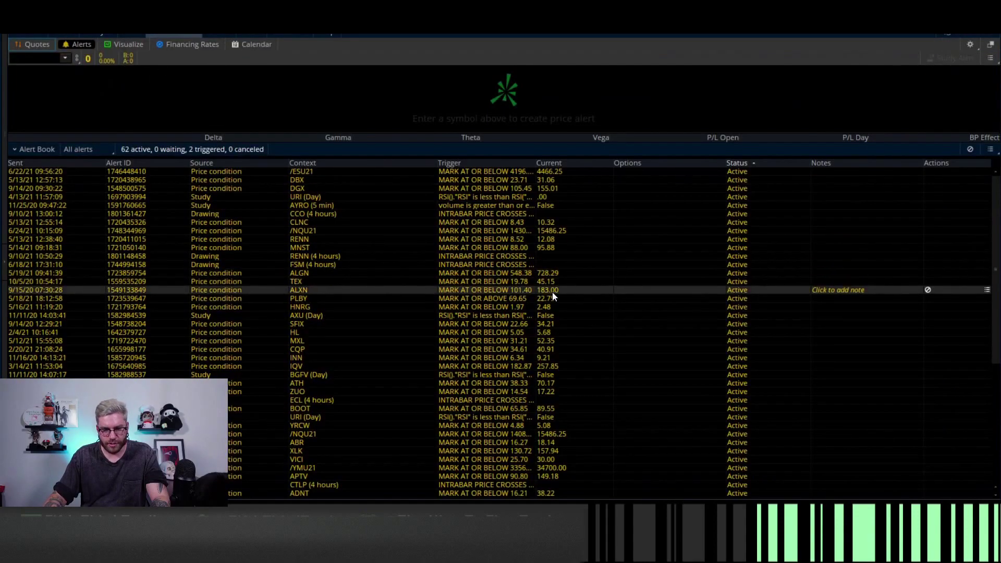
pyautogui.scroll(-4, 556, 293)
pyautogui.scroll(-3, 554, 284)
pyautogui.scroll(-2, 543, 365)
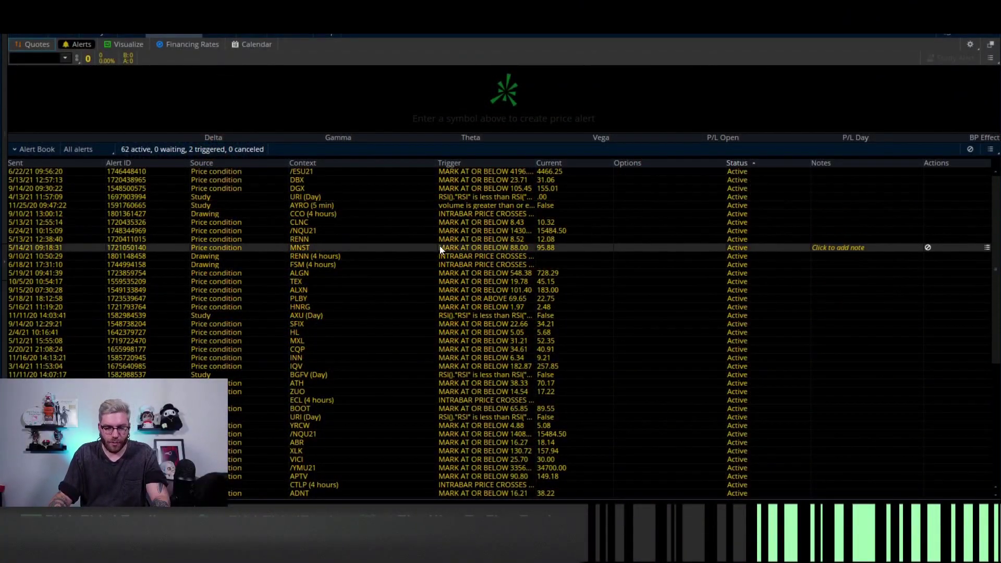
pyautogui.rightClick(358, 249)
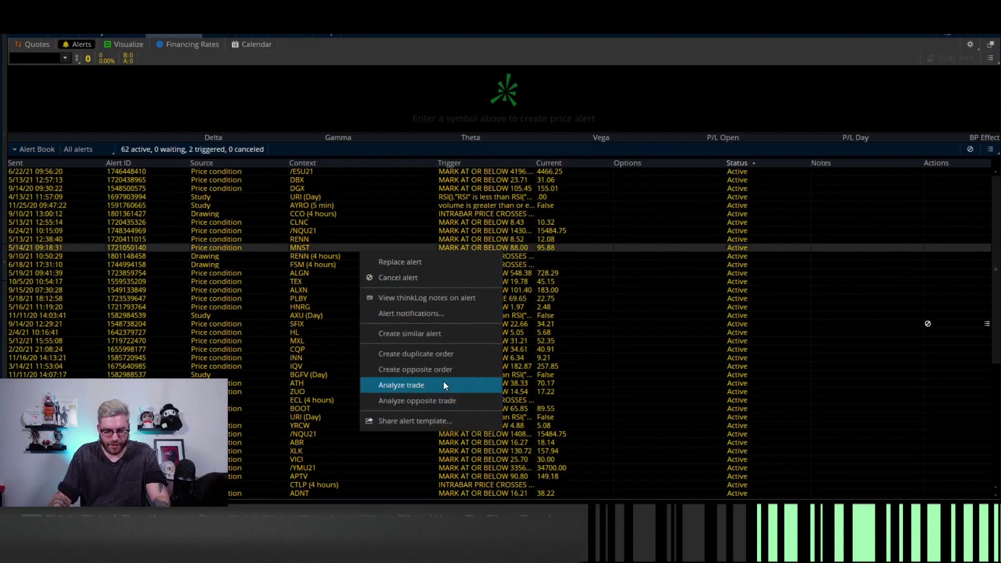
pyautogui.click(216, 326)
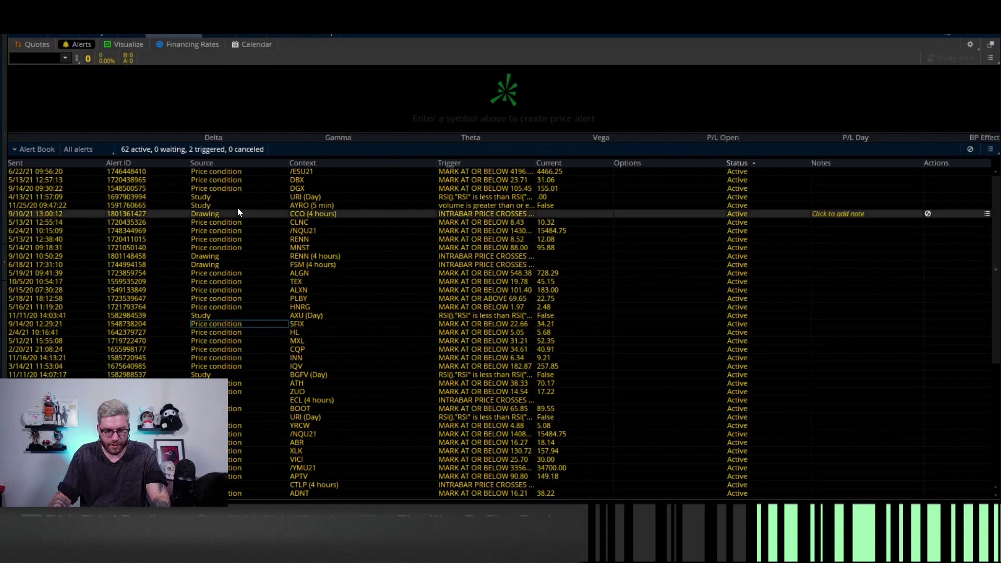